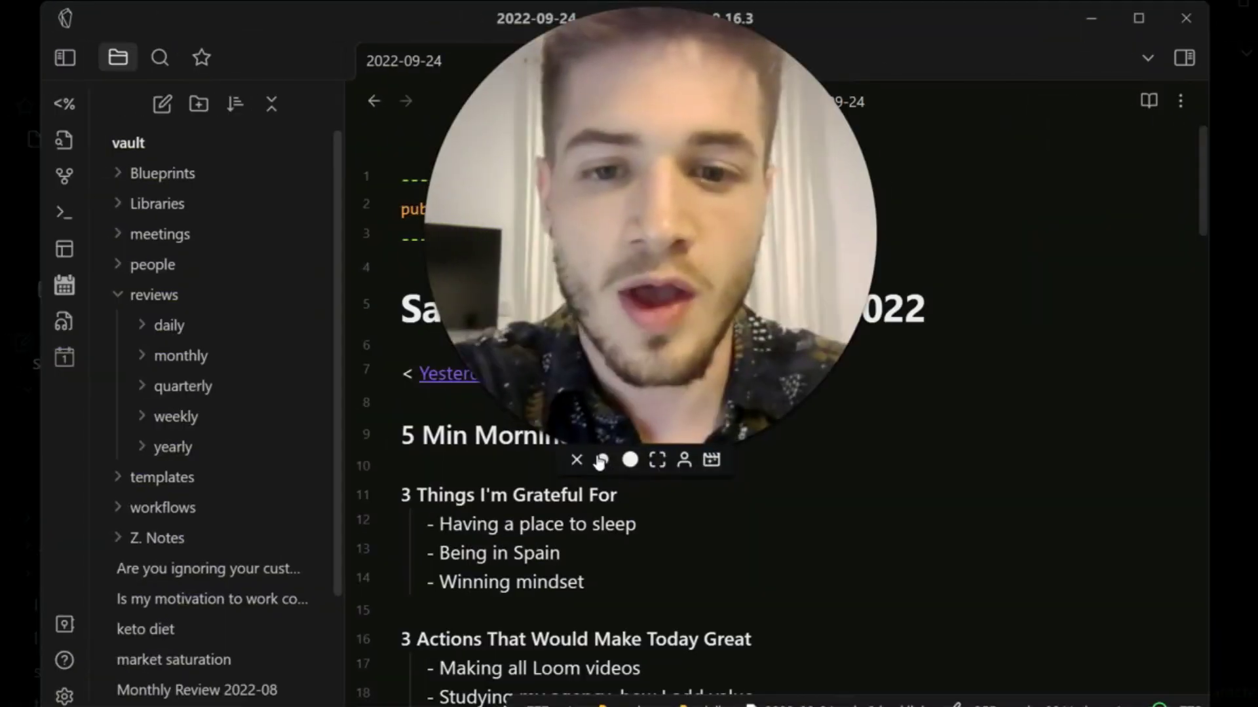
left_click(600, 462)
left_click_drag(538, 344, 801, 120)
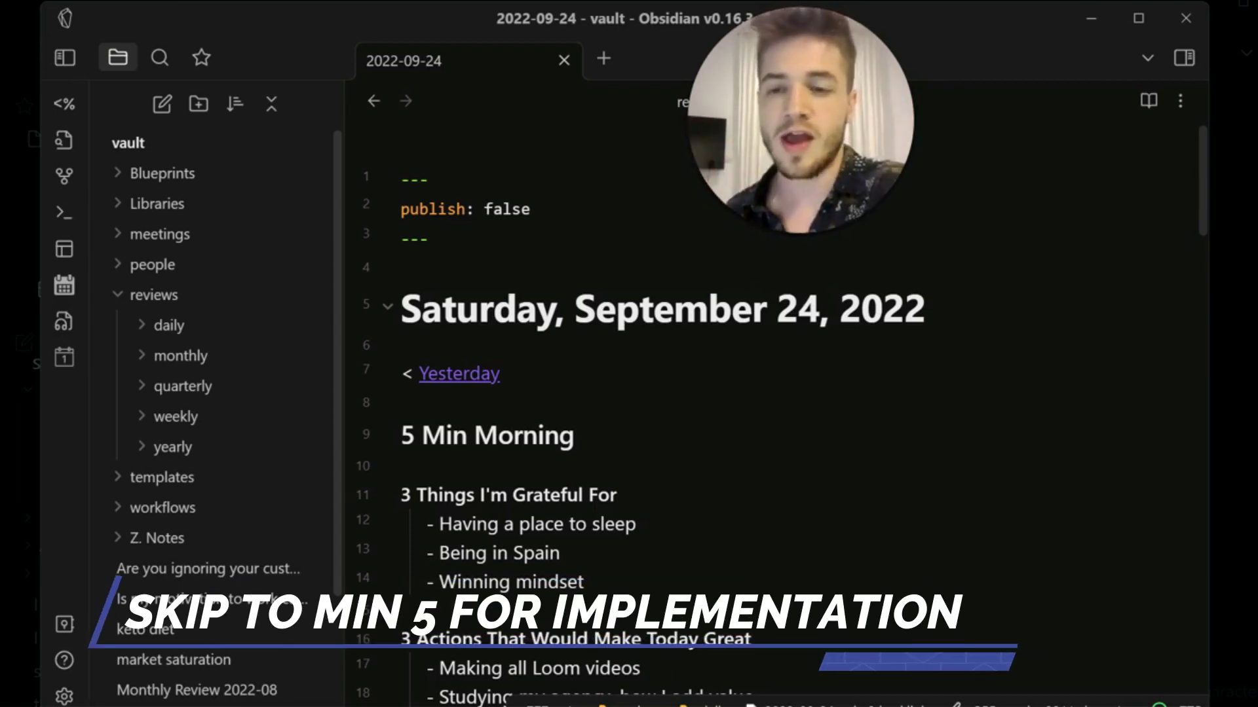
scroll(773, 413, "down", 4)
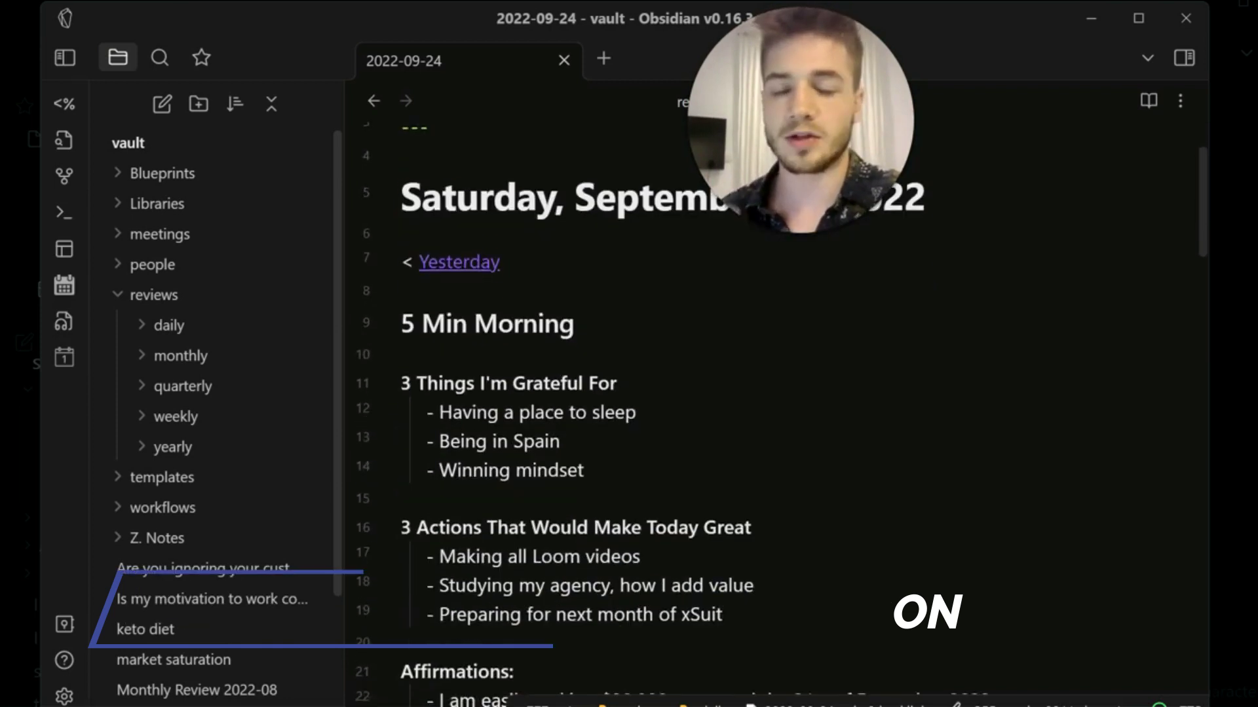
scroll(773, 413, "up", 4)
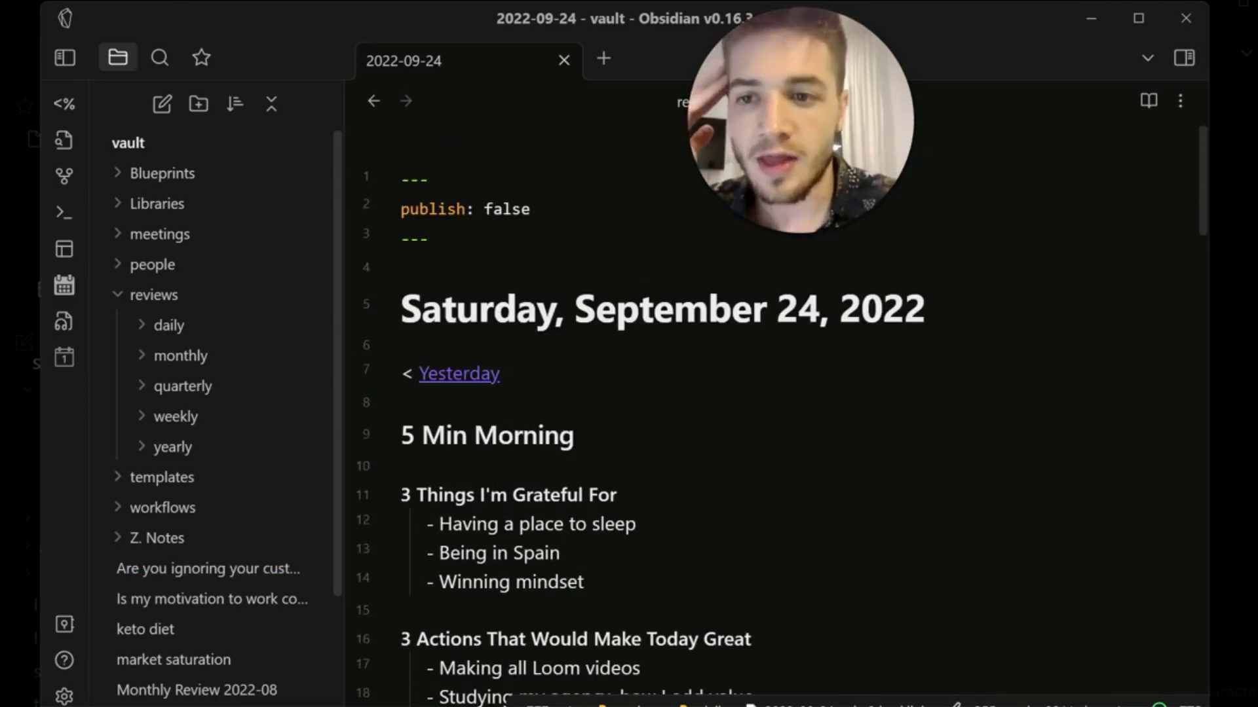
left_click_drag(419, 308, 628, 308)
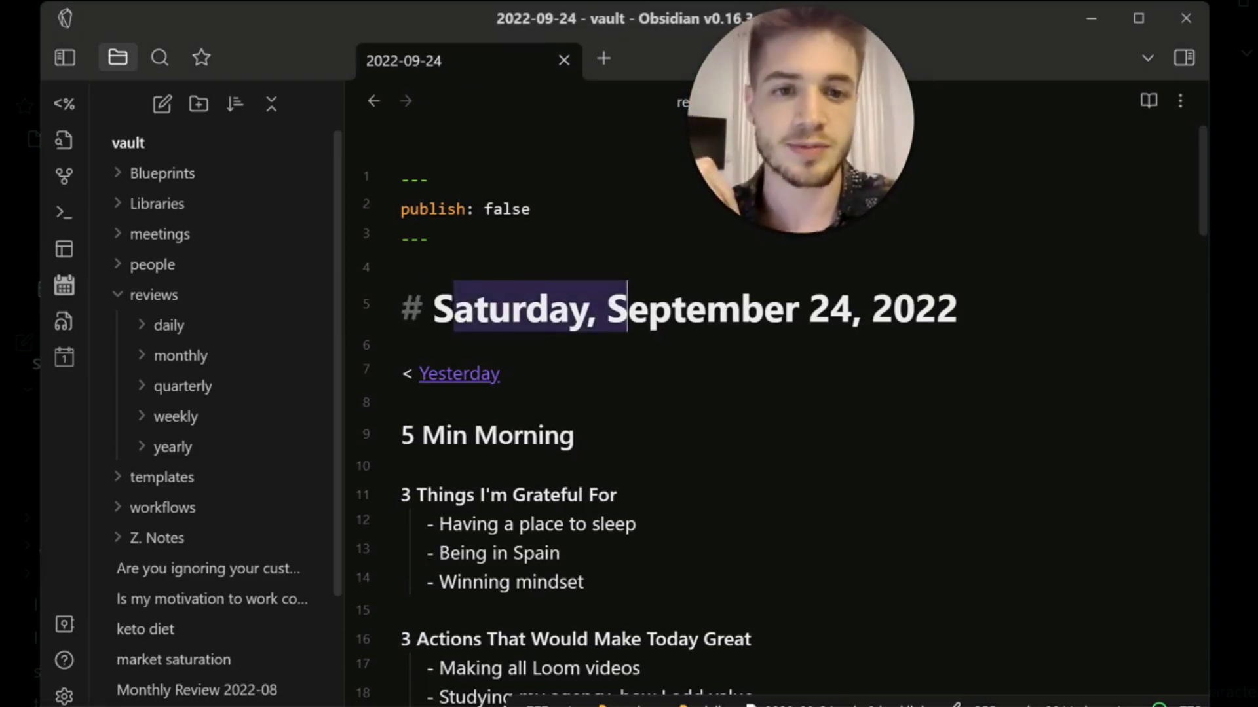
left_click(705, 308)
left_click_drag(685, 345, 935, 309)
left_click(872, 308)
left_click(830, 308)
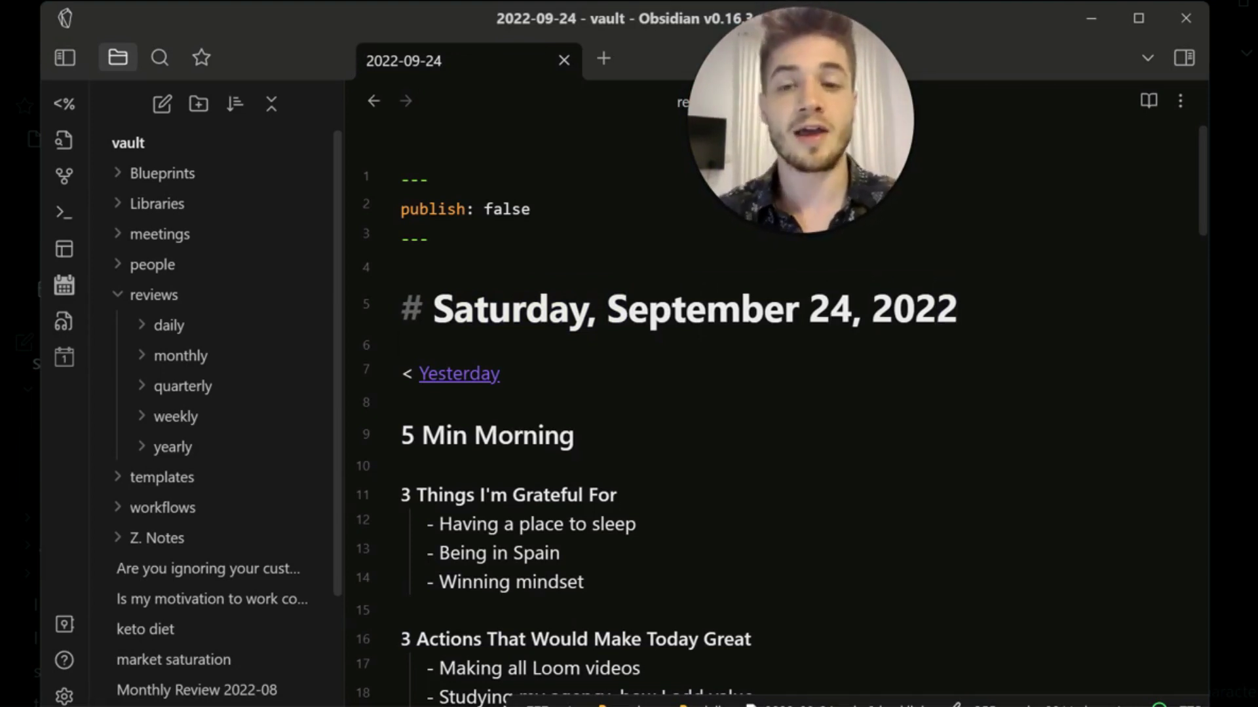
scroll(776, 413, "down", 1)
scroll(777, 412, "up", 1)
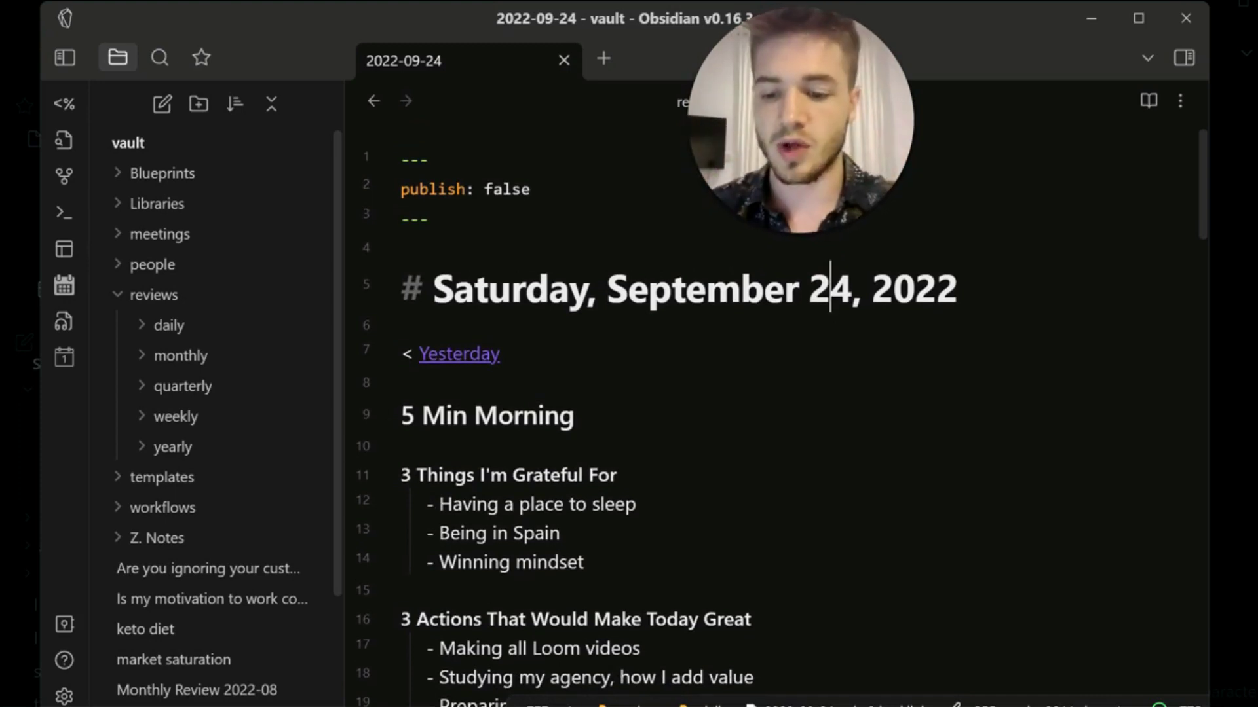
Step: Fold all sections of the September 24 daily note, keeping the date heading unfolded so its section headings are listed
key("ctrl+shift+[")
left_click(388, 247)
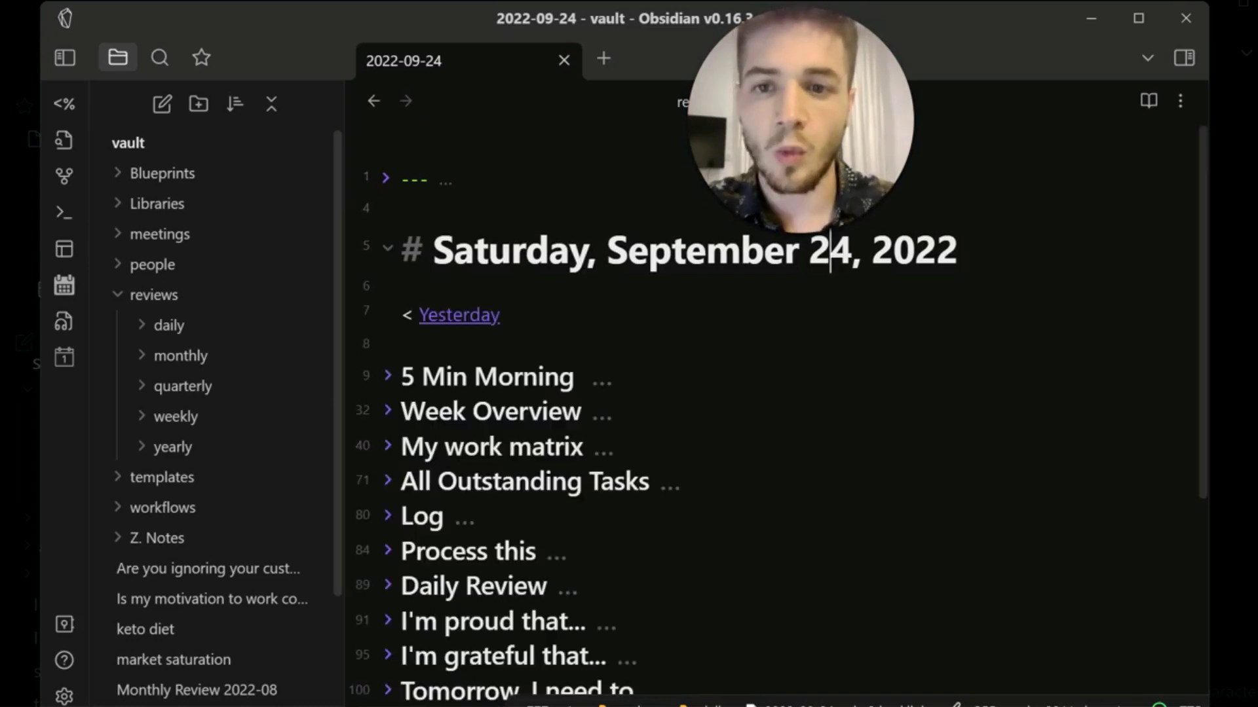
scroll(776, 412, "down", 2)
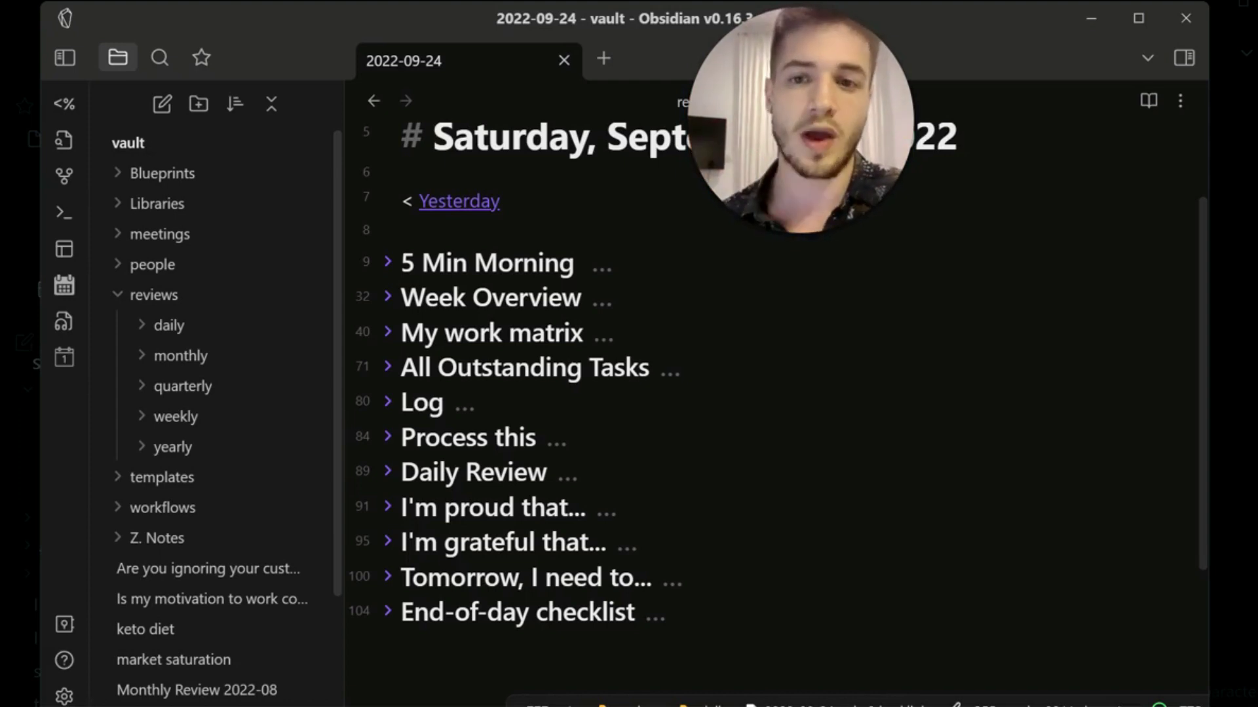
Step: Unfold the 5 Min Morning section, review its gratitude, actions, affirmations and Tick all boxes parts, and fold it again
left_click(387, 262)
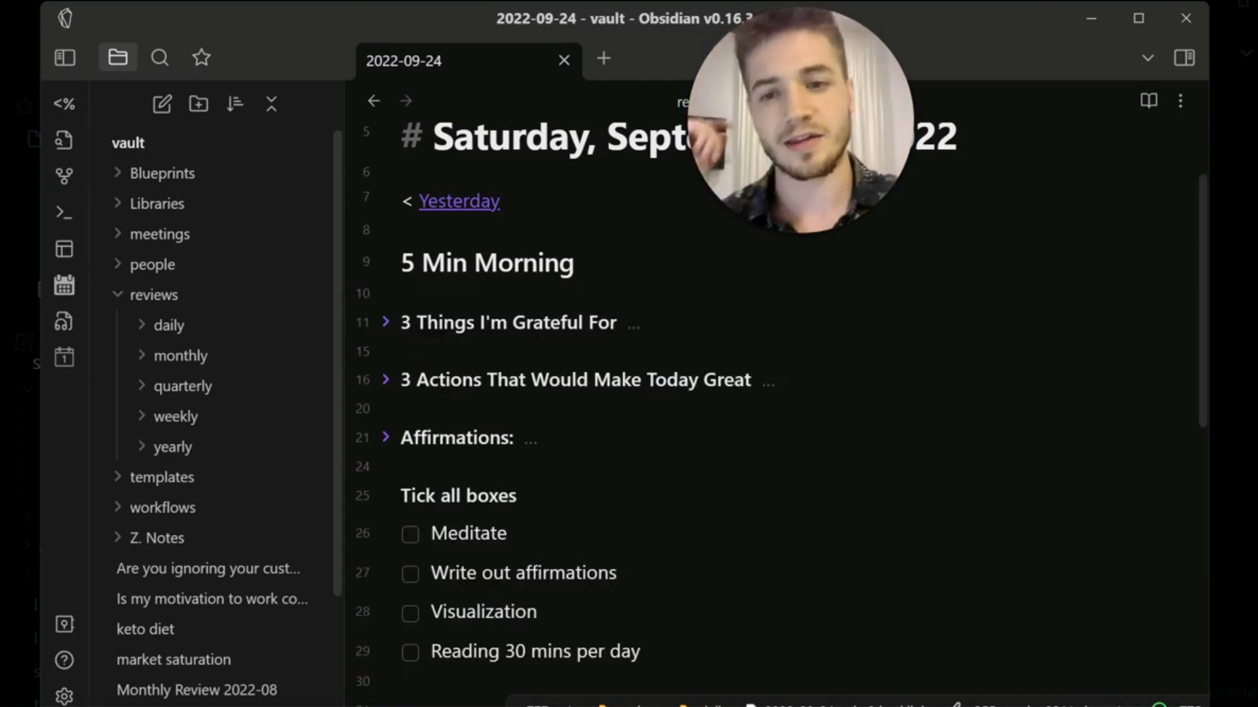
left_click(385, 323)
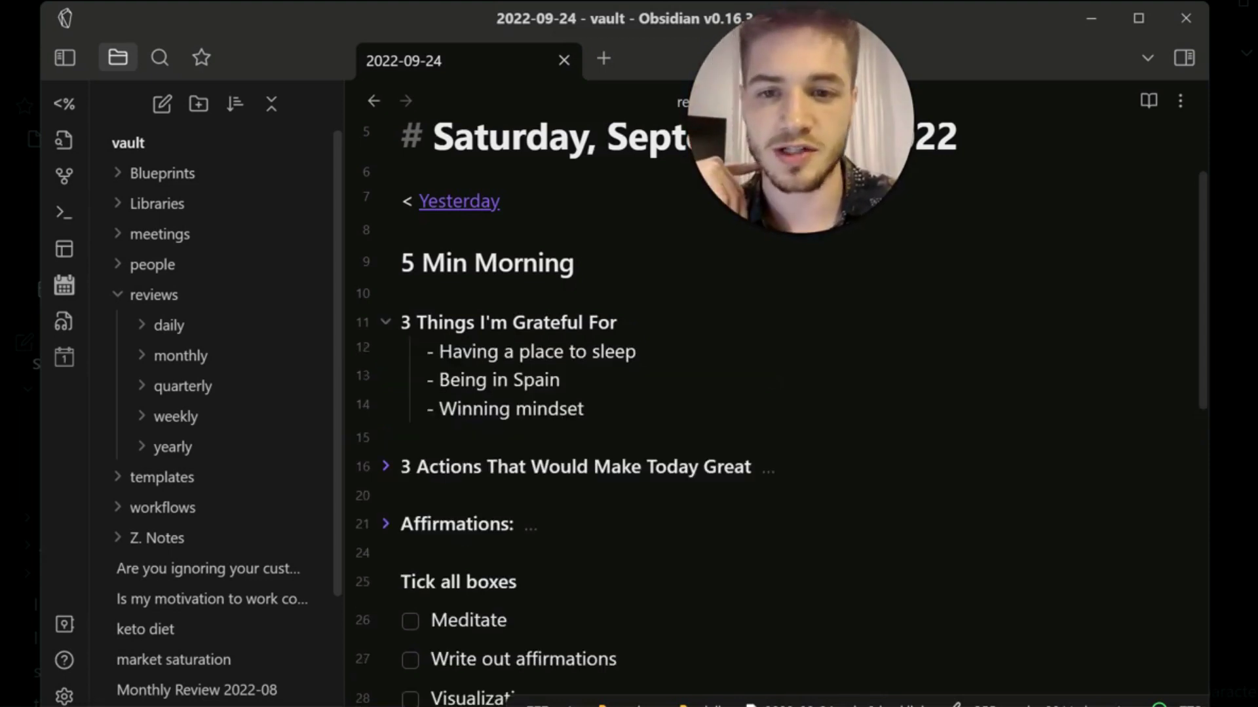
left_click(386, 323)
left_click(386, 379)
left_click(386, 380)
scroll(773, 393, "down", 2)
left_click(386, 351)
left_click(385, 352)
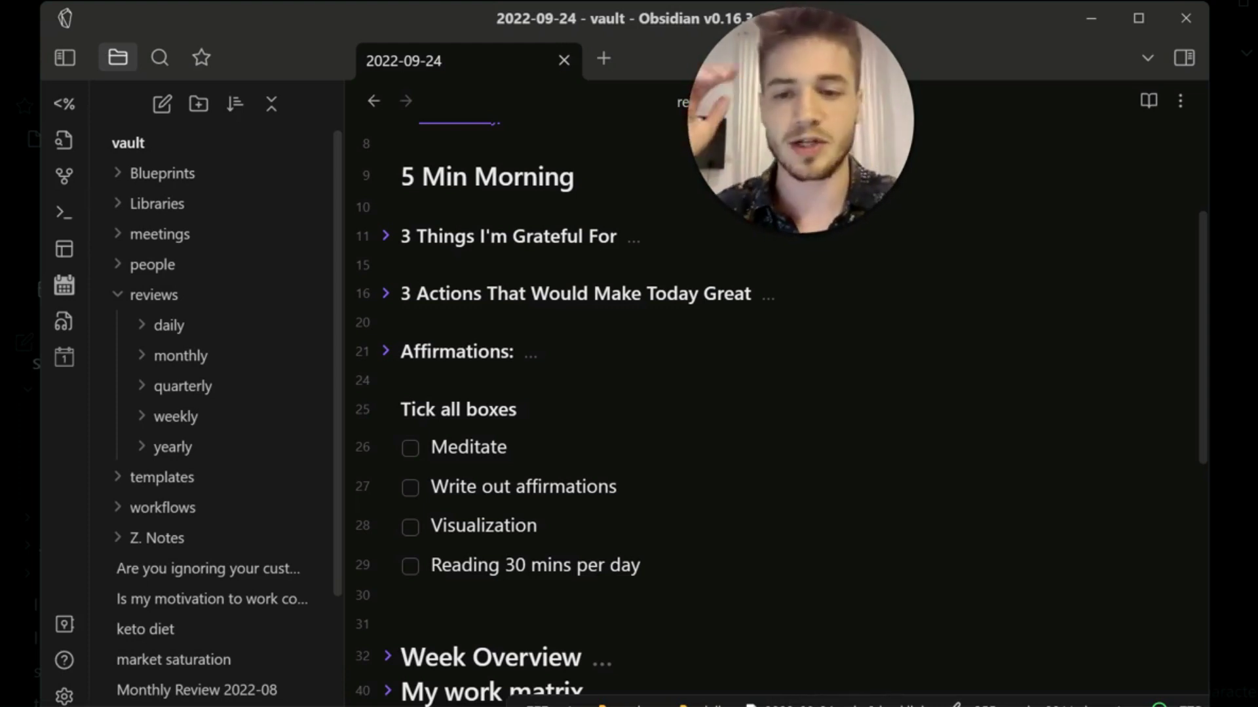
scroll(773, 393, "down", 2)
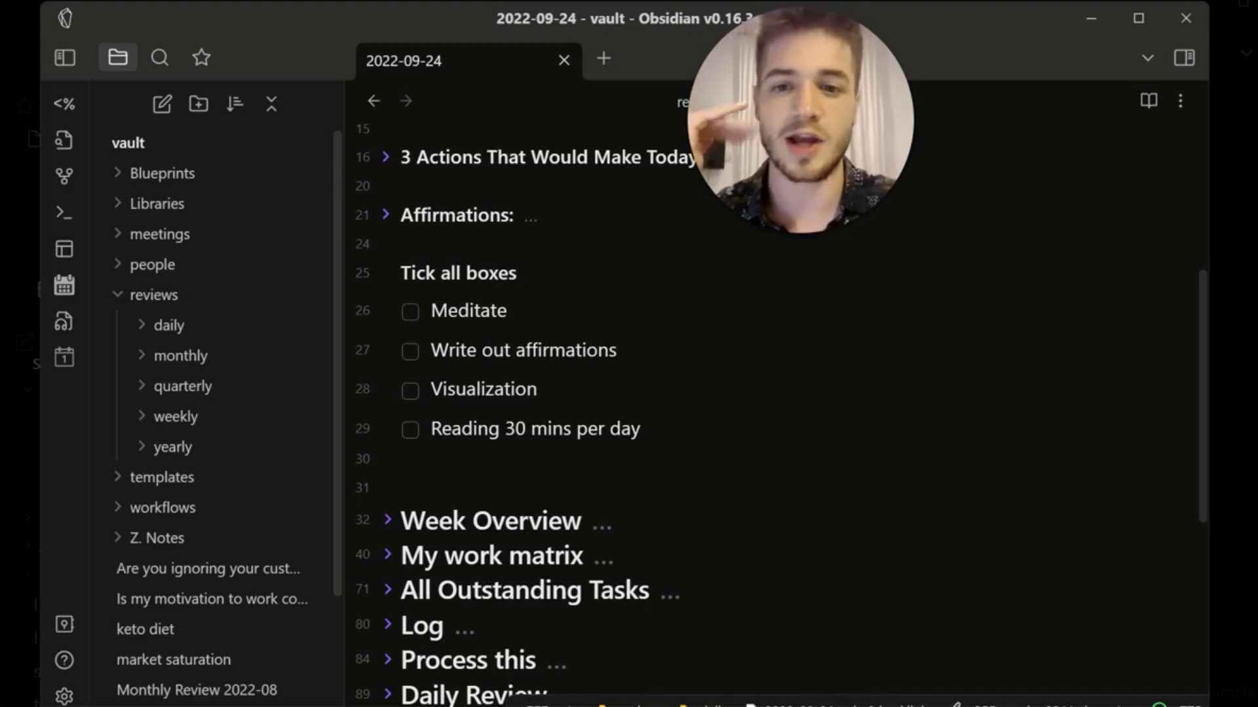
scroll(830, 235, "up", 5)
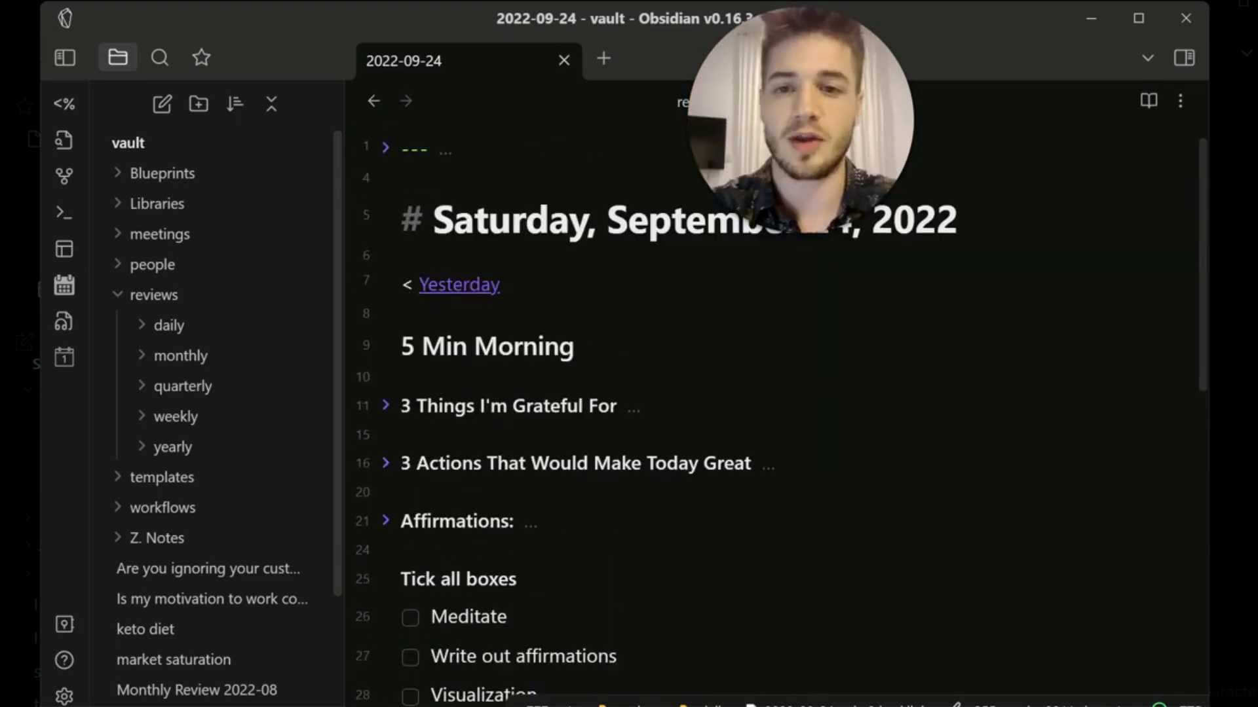
left_click(387, 345)
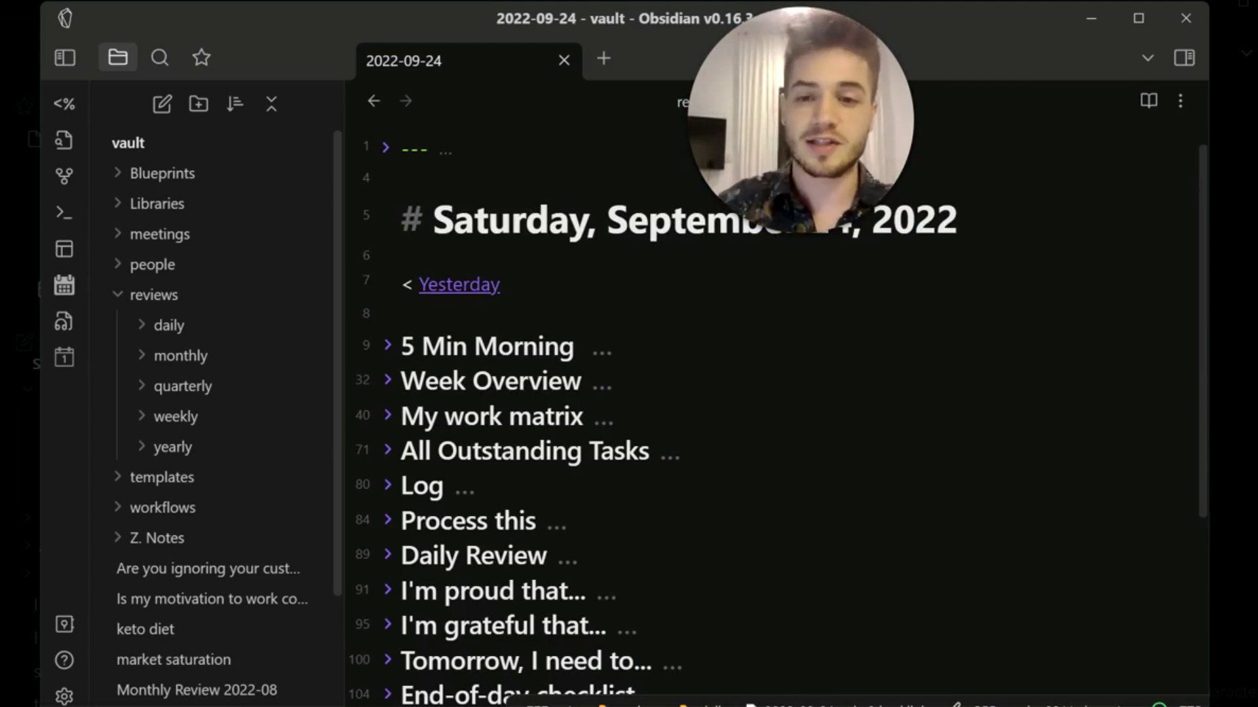
Step: Unfold the Week Overview section and review its Daily Performance Sheet and Affirmations items
left_click(387, 381)
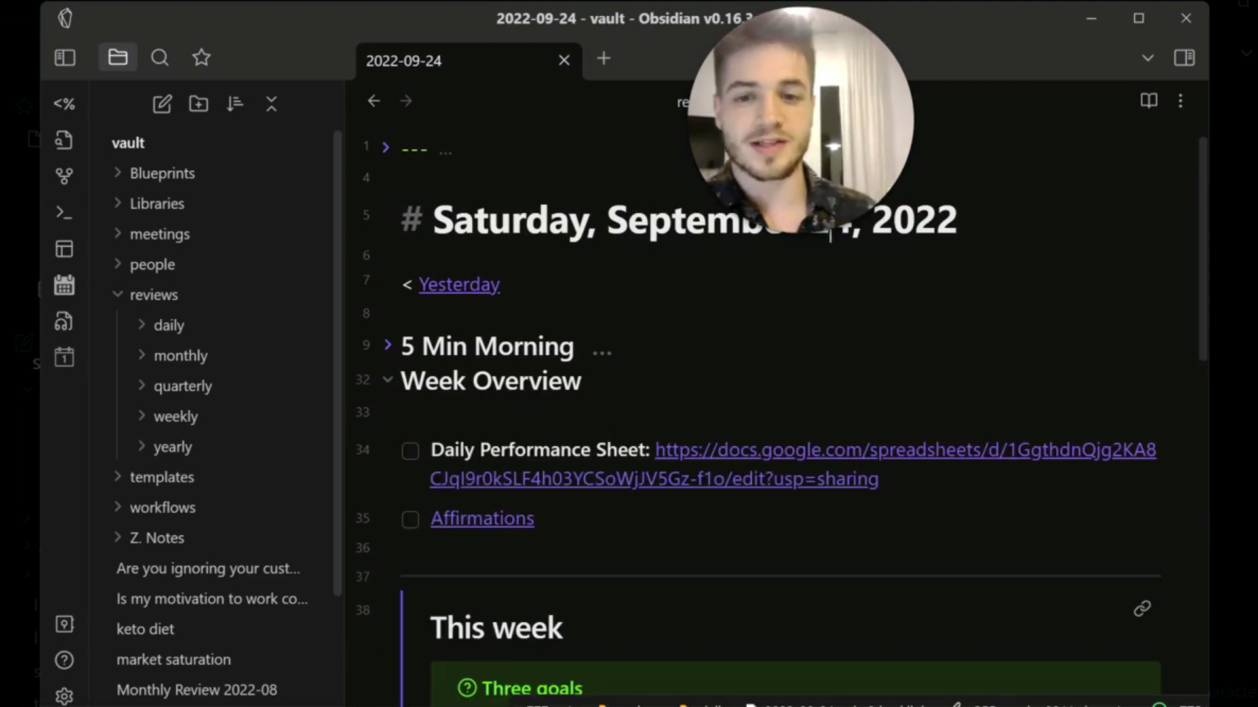
left_click_drag(401, 381, 581, 380)
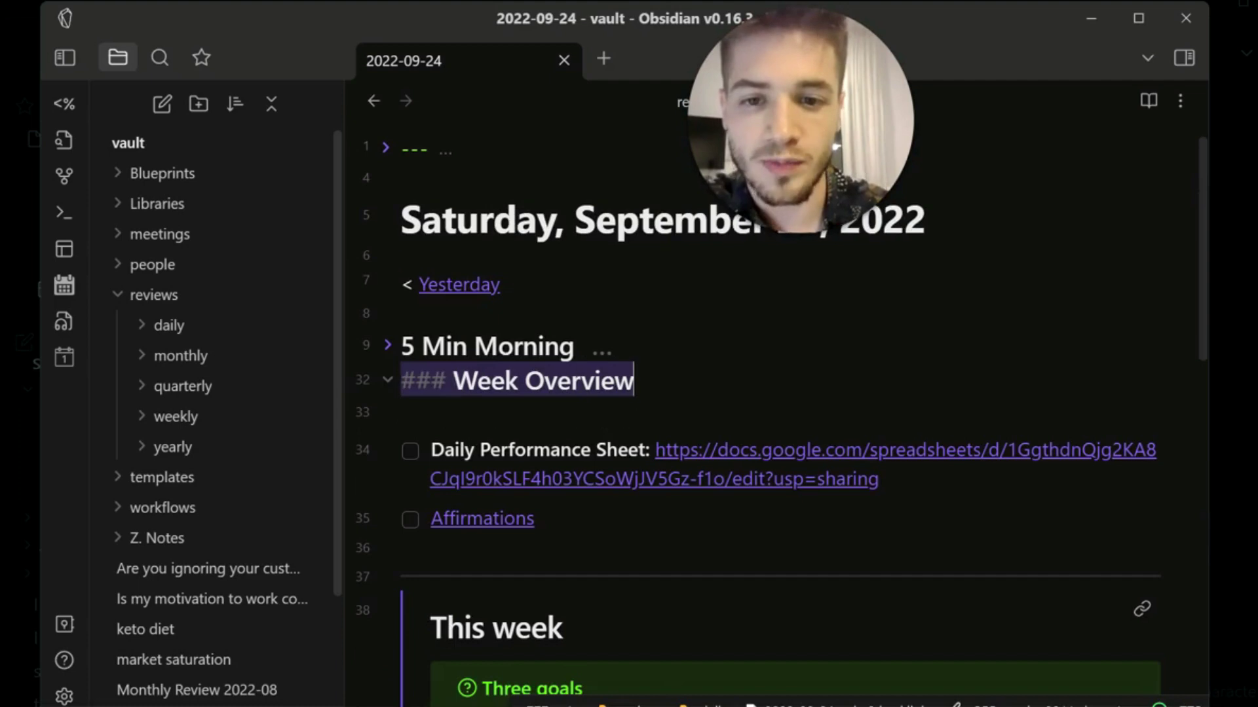
left_click(581, 381)
left_click(544, 518)
left_click_drag(493, 473, 437, 450)
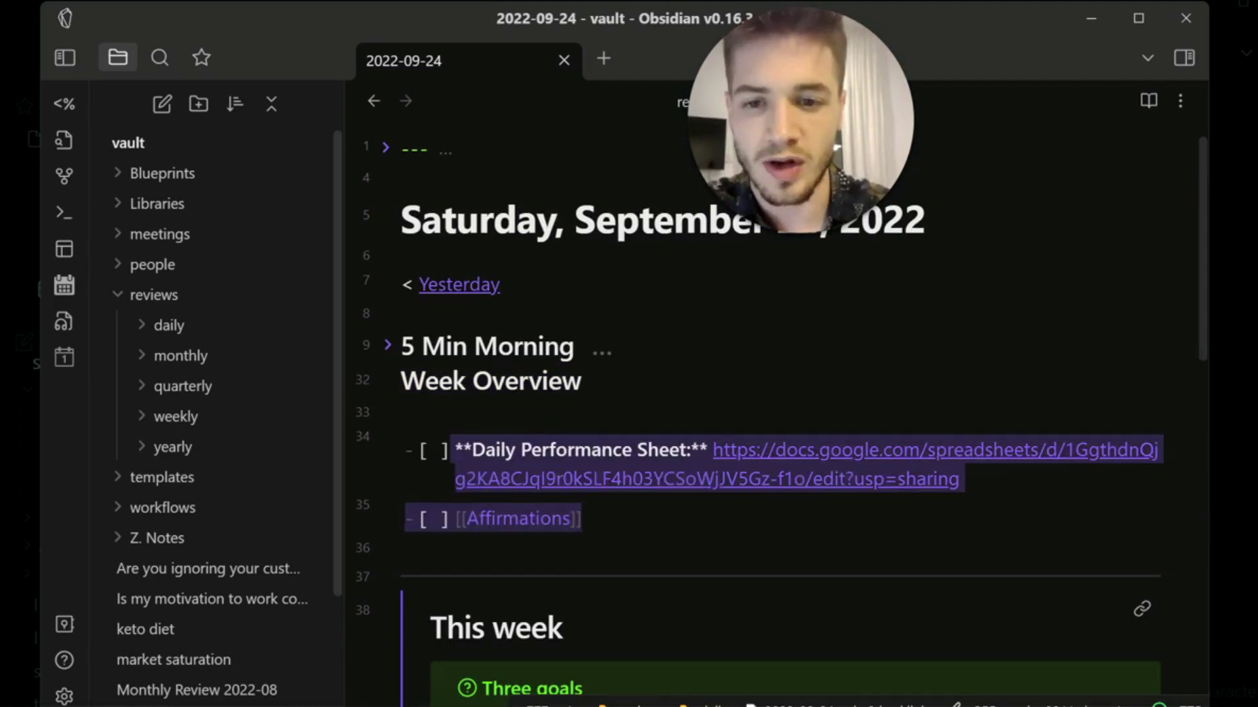
left_click(439, 450)
key("Up")
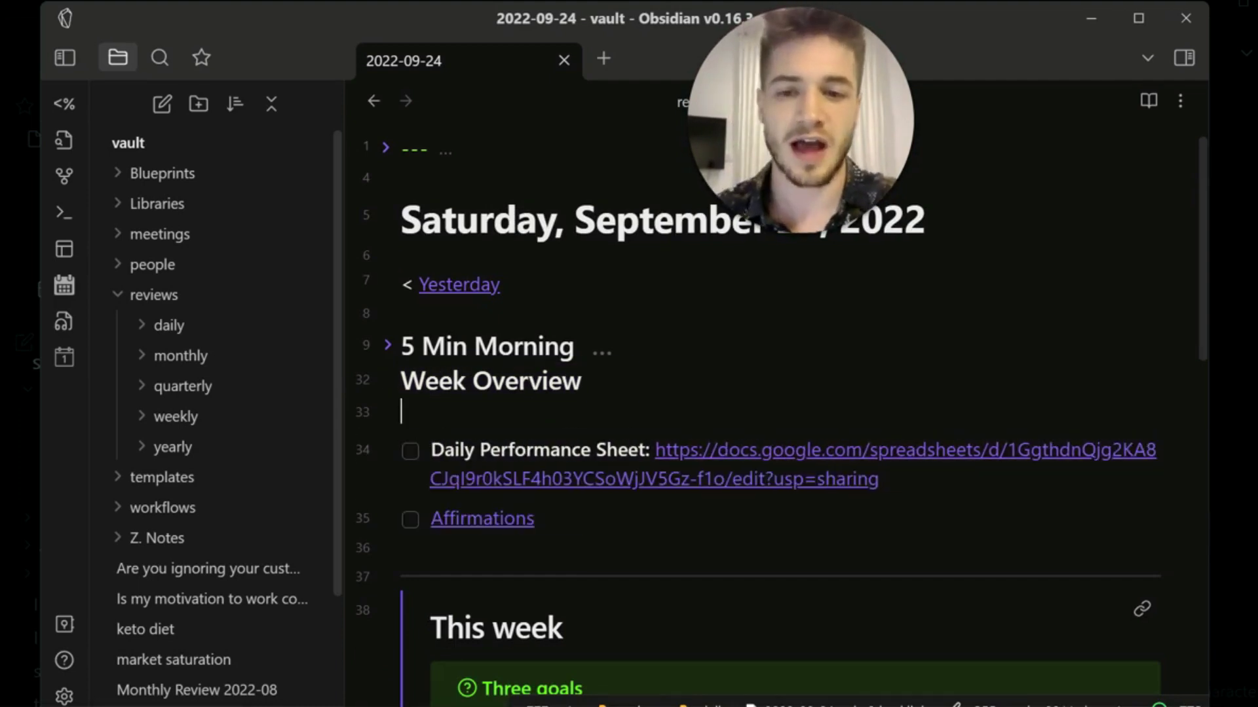
scroll(504, 401, "down", 1)
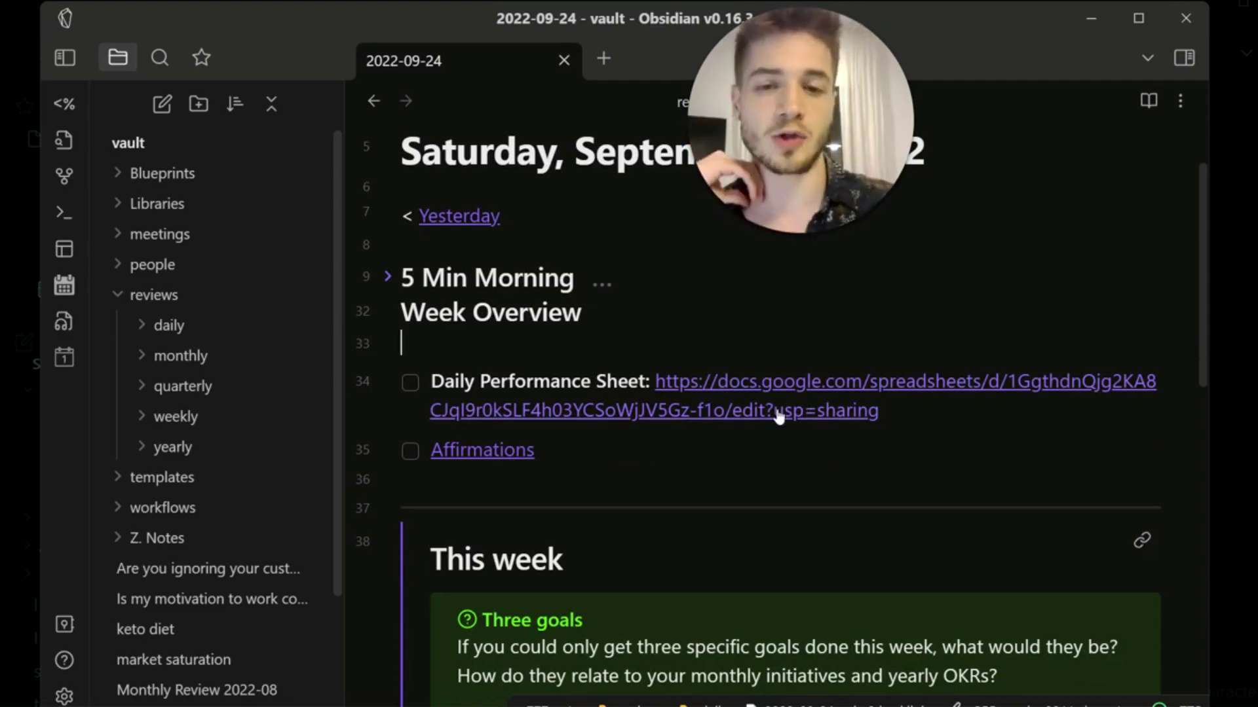
scroll(778, 416, "down", 1)
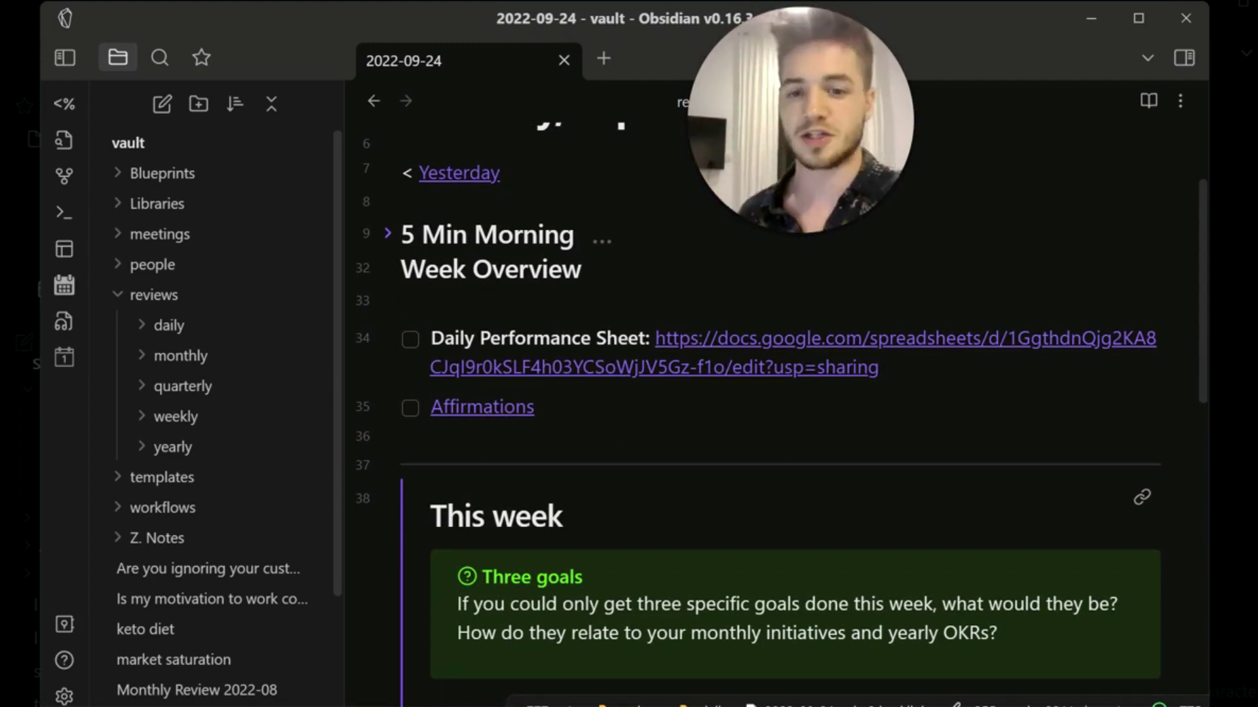
Step: Examine the embedded This week section of Weekly Review 2022-W39, including its link and goals, and fold Week Overview again
scroll(781, 411, "down", 3)
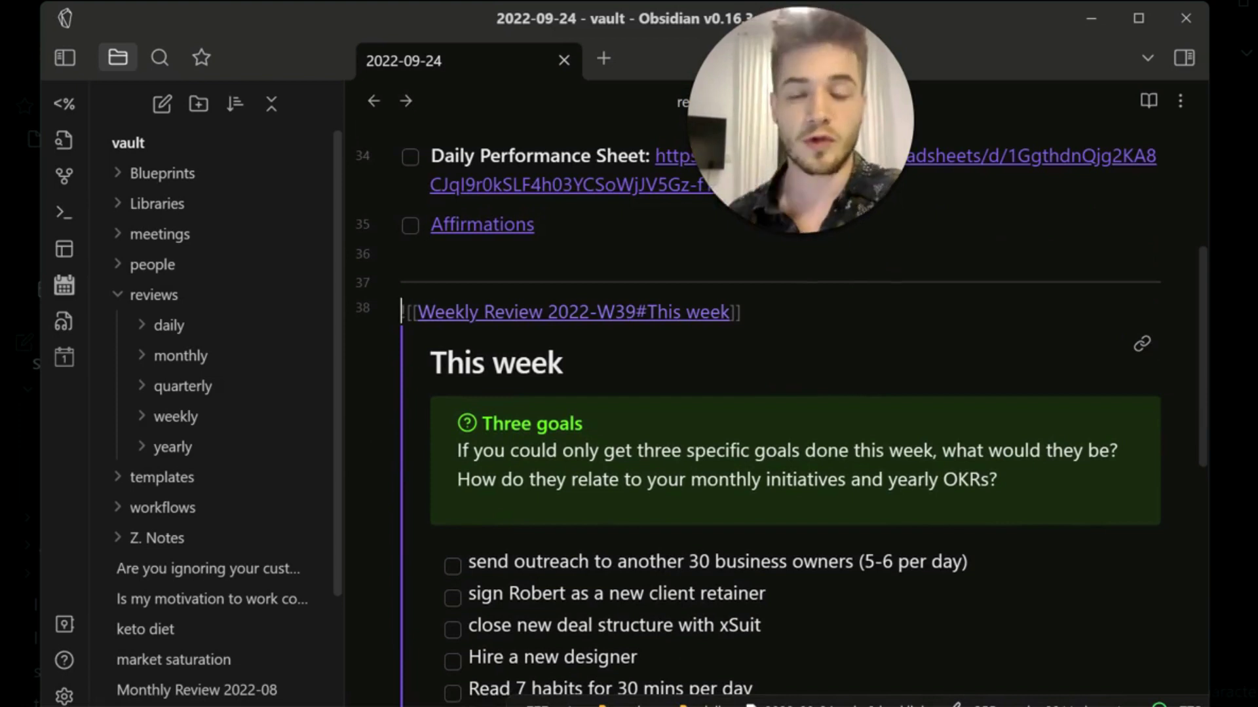
left_click_drag(406, 312, 736, 312)
key("shift+Right")
key("shift+Right")
key("Right")
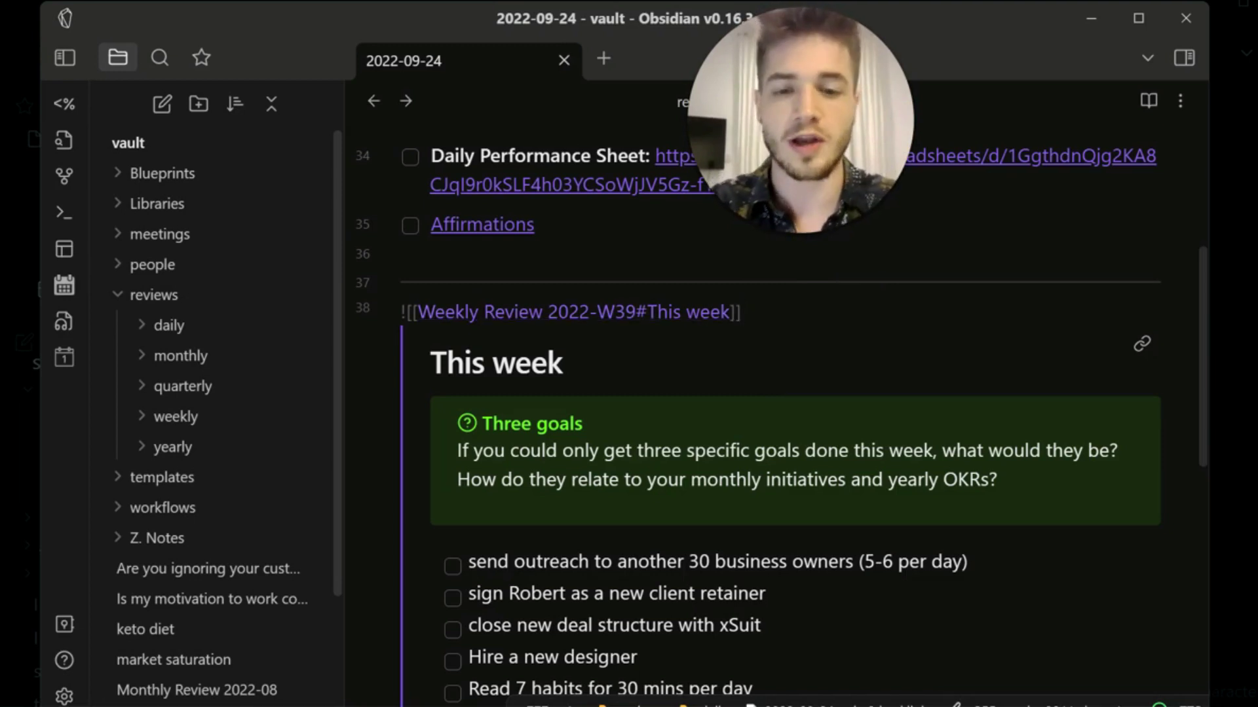
scroll(779, 406, "down", 1)
scroll(779, 407, "down", 2)
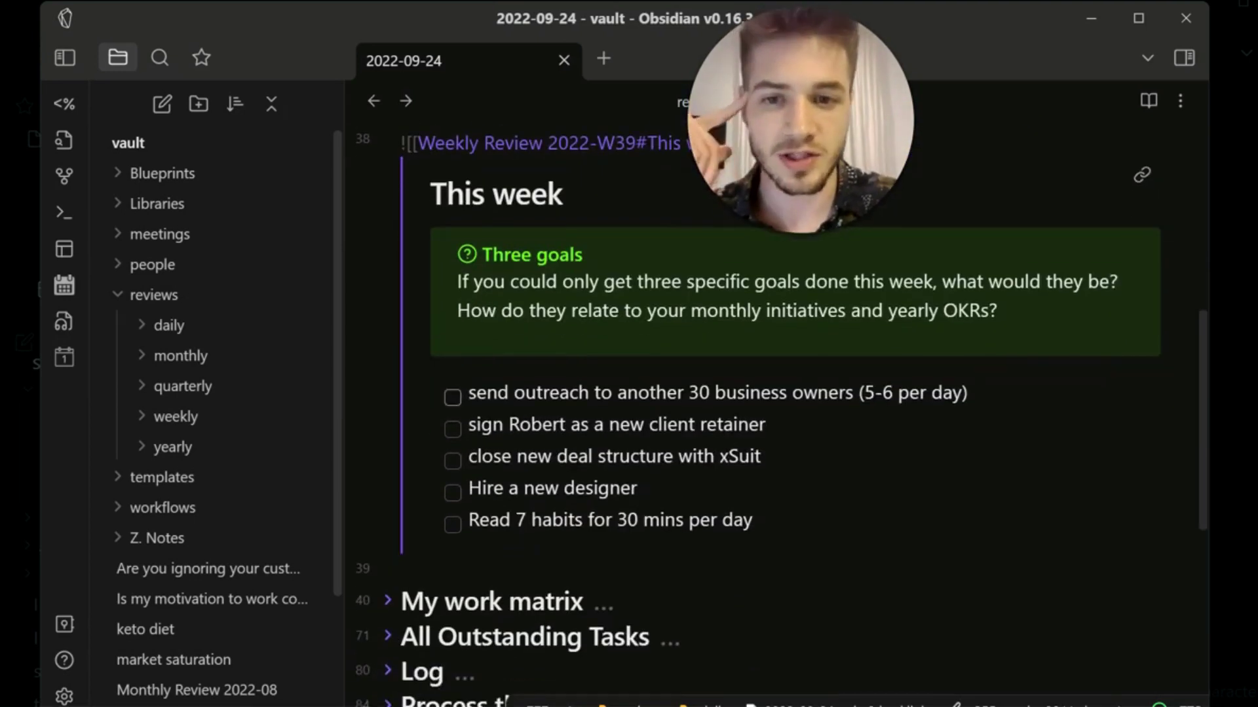
scroll(779, 406, "up", 4)
scroll(779, 406, "up", 1)
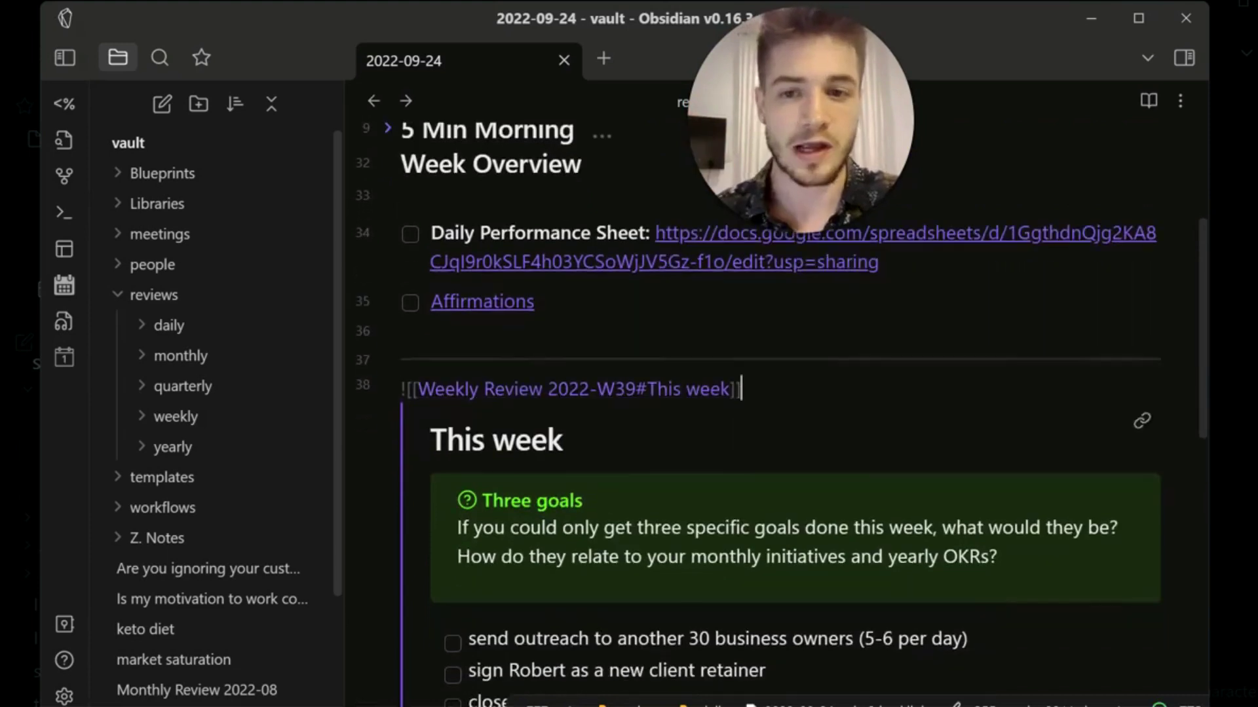
scroll(779, 407, "up", 2)
left_click(388, 334)
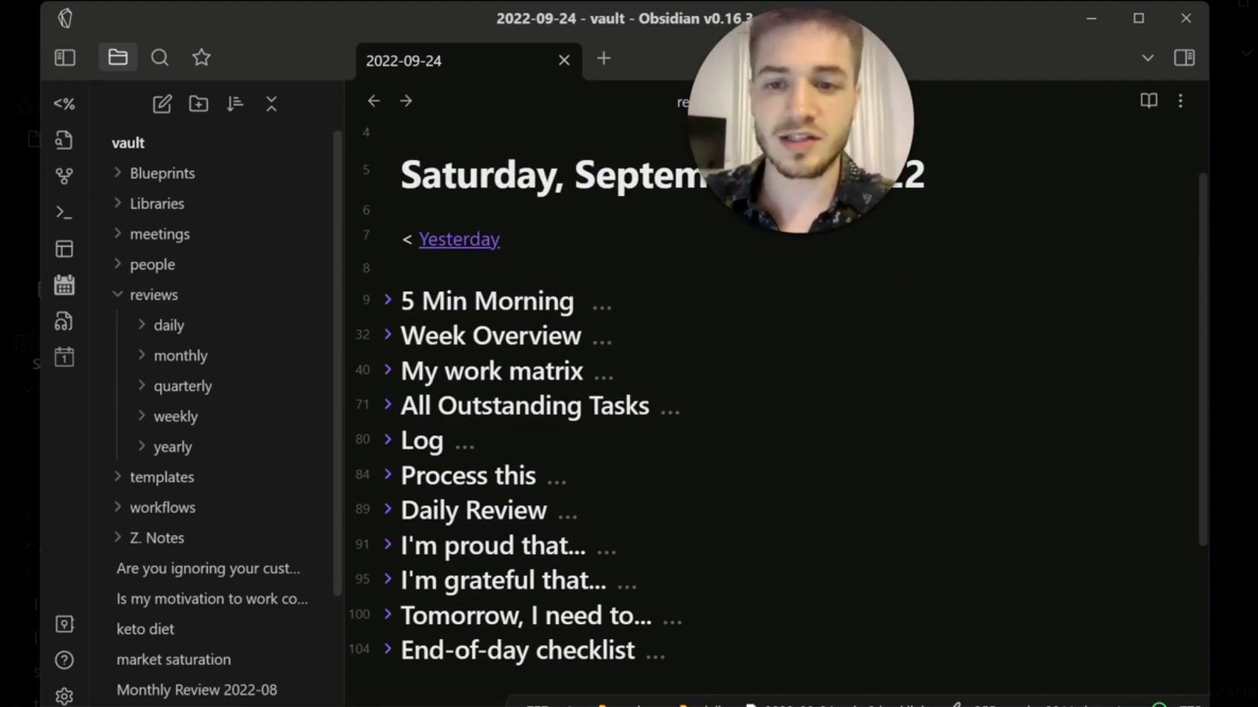
Step: Unfold the My work matrix section to view its High Priority tasks, and fold it again
left_click(387, 371)
scroll(387, 371, "down", 1)
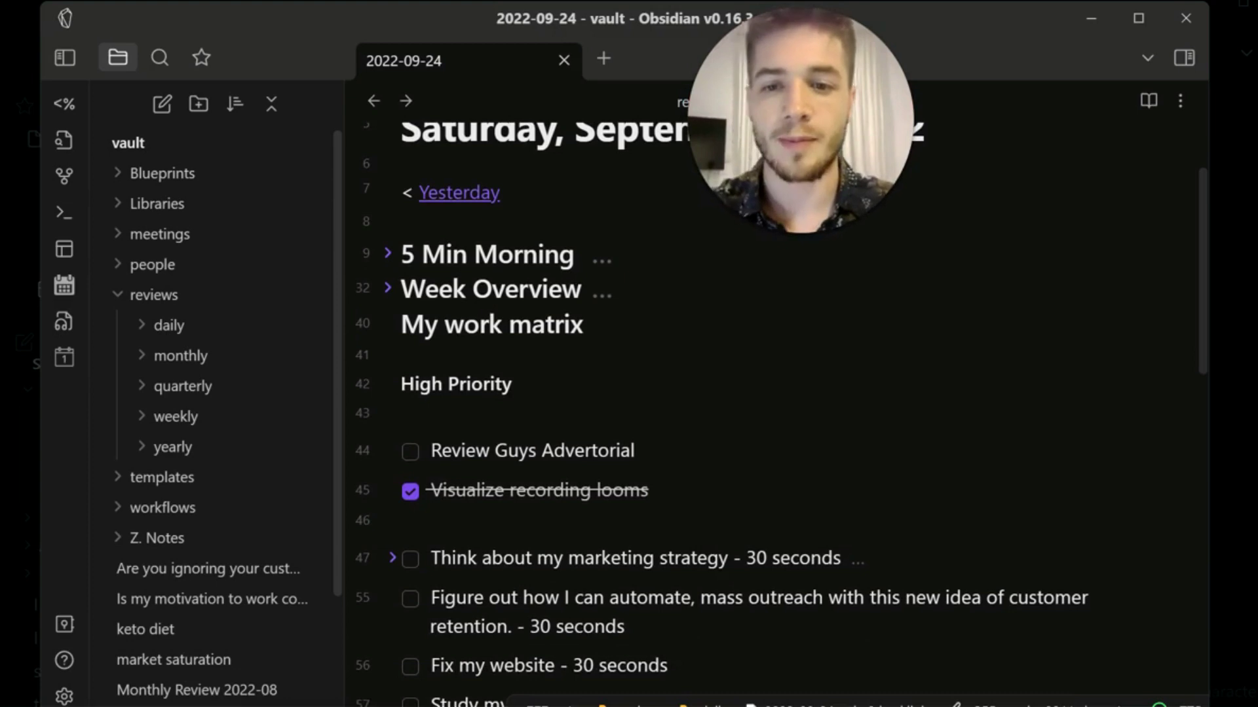
left_click(387, 324)
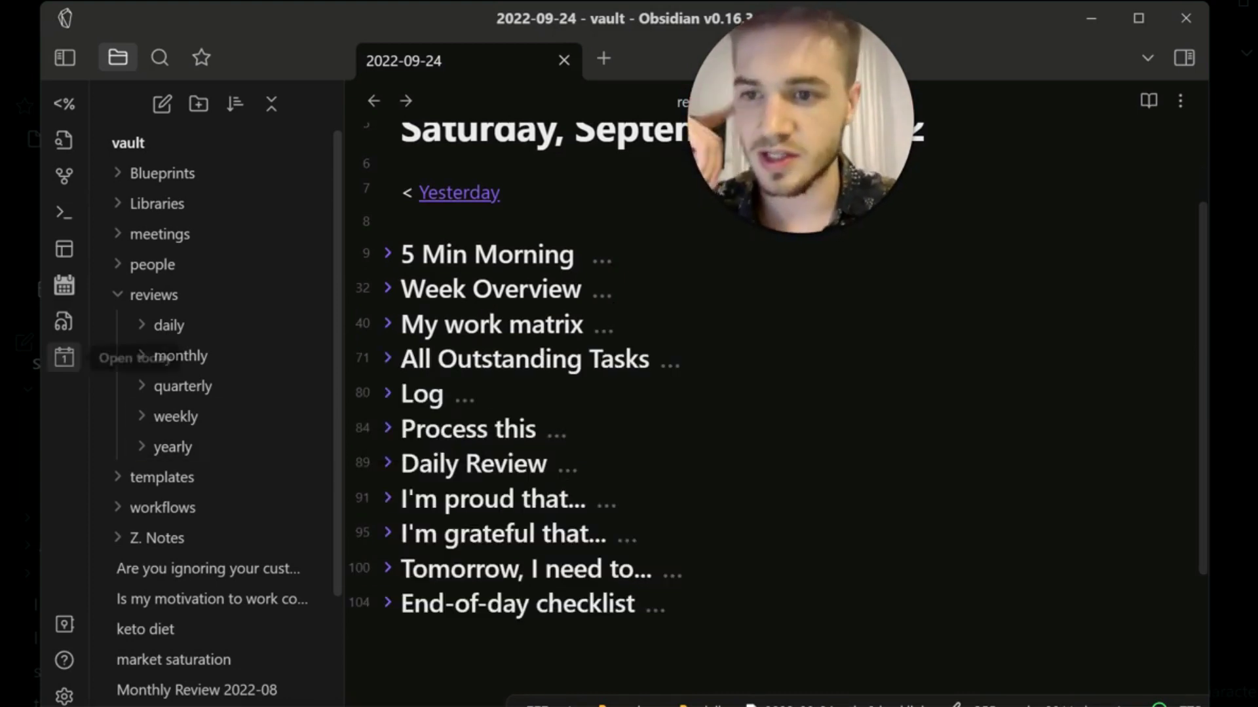
Step: Open the daily note for September 25, 2022 from the calendar and check its date heading
left_click(64, 284)
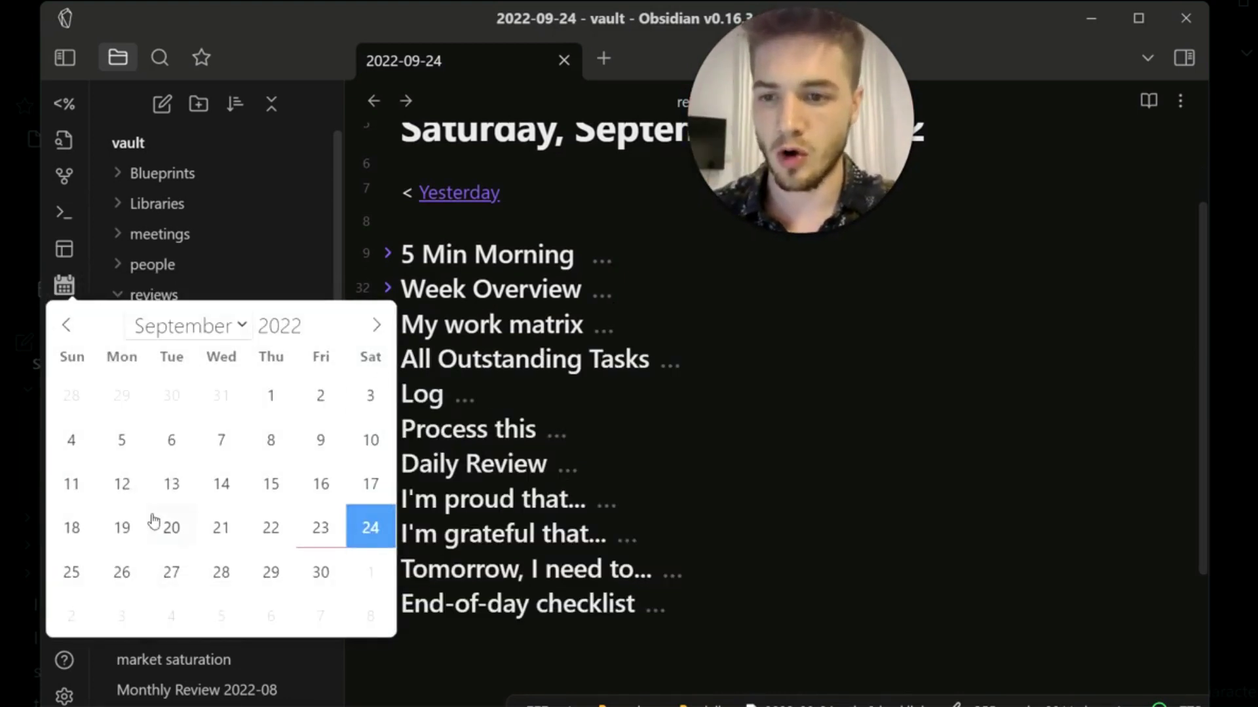
left_click(70, 571)
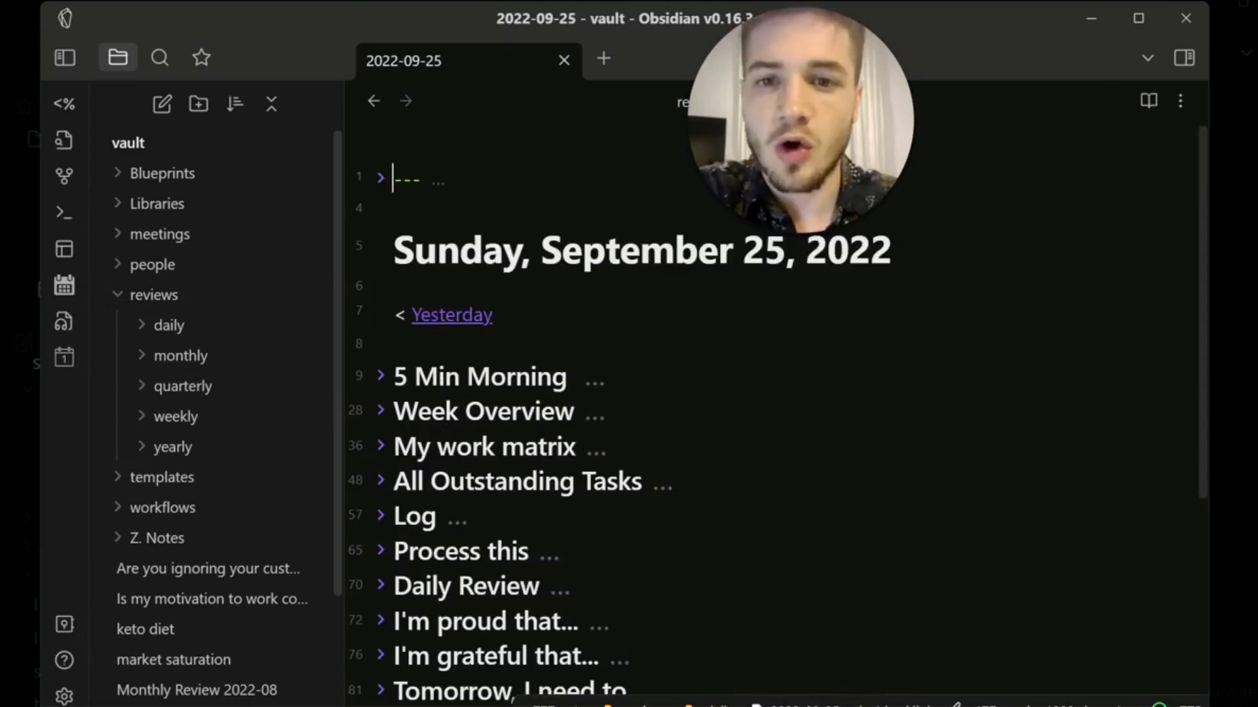
left_click_drag(503, 251, 723, 286)
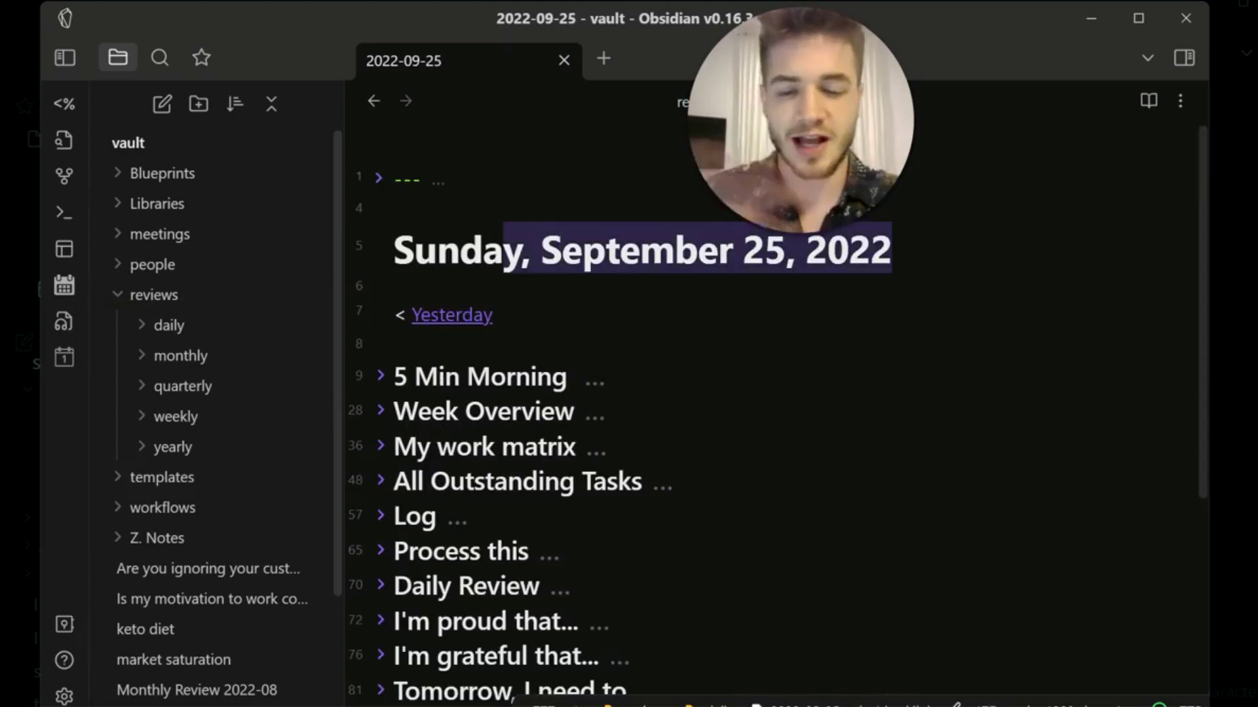
left_click(750, 255)
Step: Unfold the 5 Min Morning section in the September 25 note to view its template, and fold it again
left_click(380, 376)
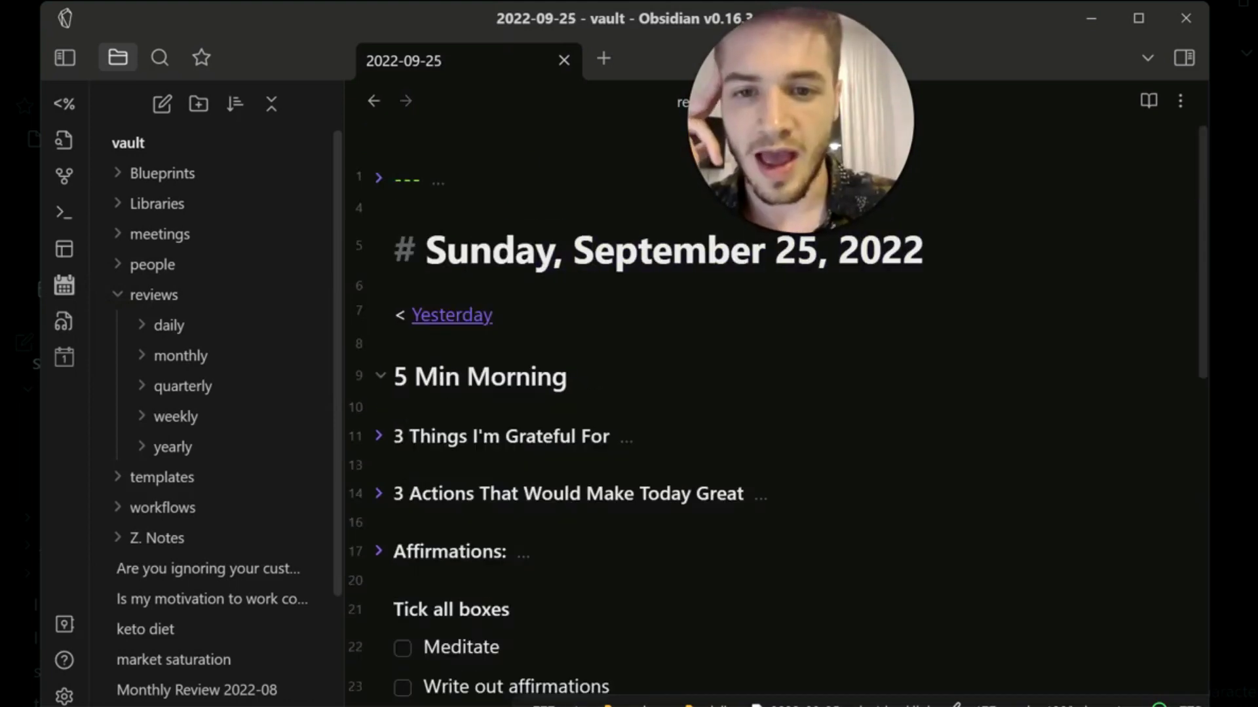
scroll(380, 376, "down", 1)
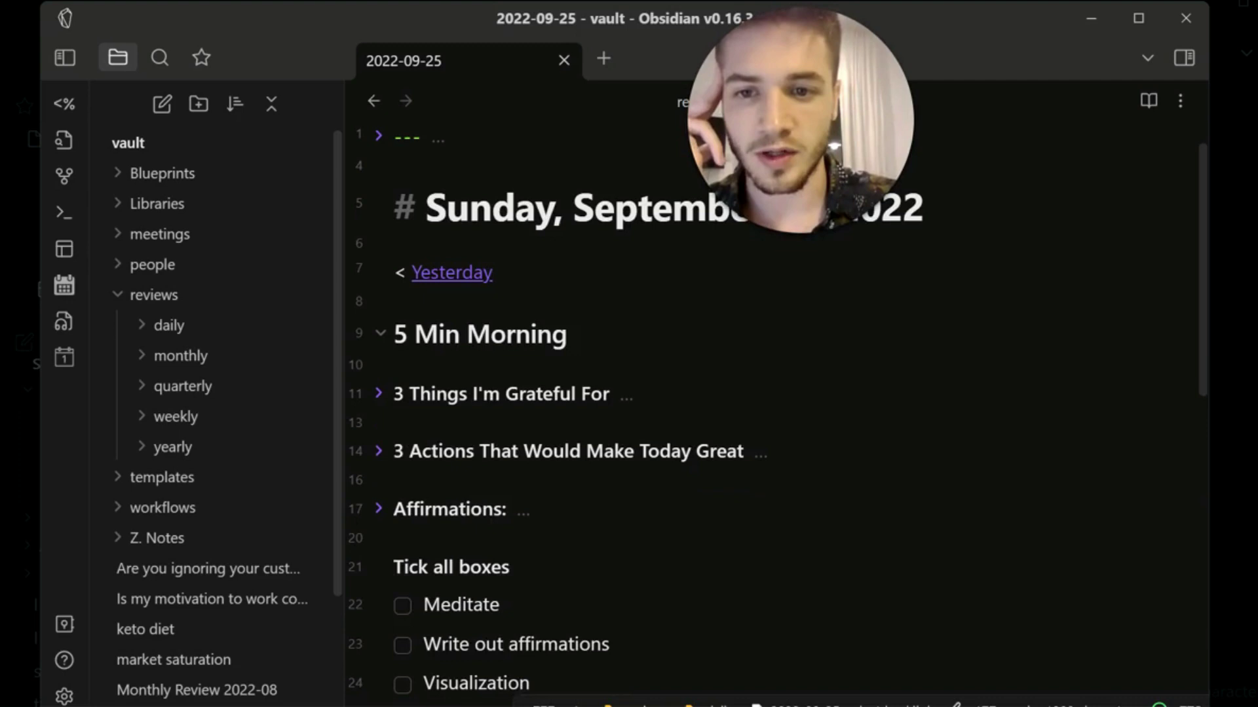
left_click(379, 333)
Step: Unfold My work matrix in the September 25 note and examine the placeholder tasks, putting the cursor in Task 1 under High Priority
left_click(380, 402)
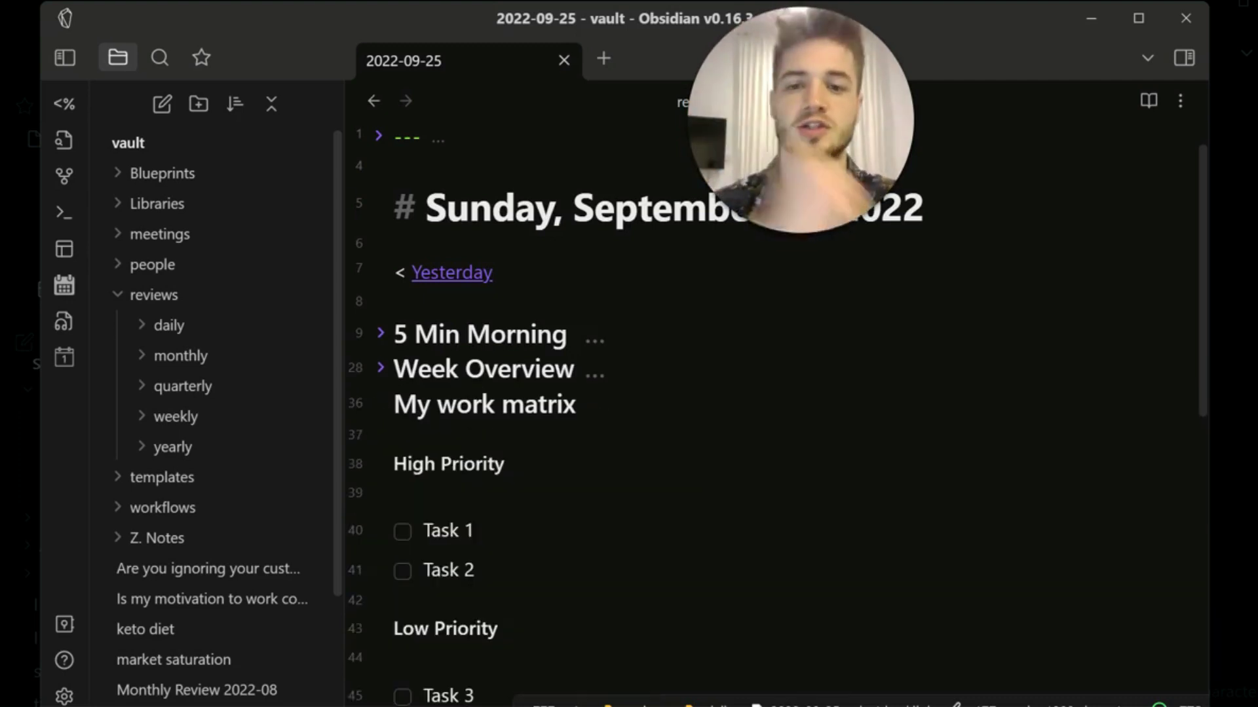
scroll(776, 412, "down", 2)
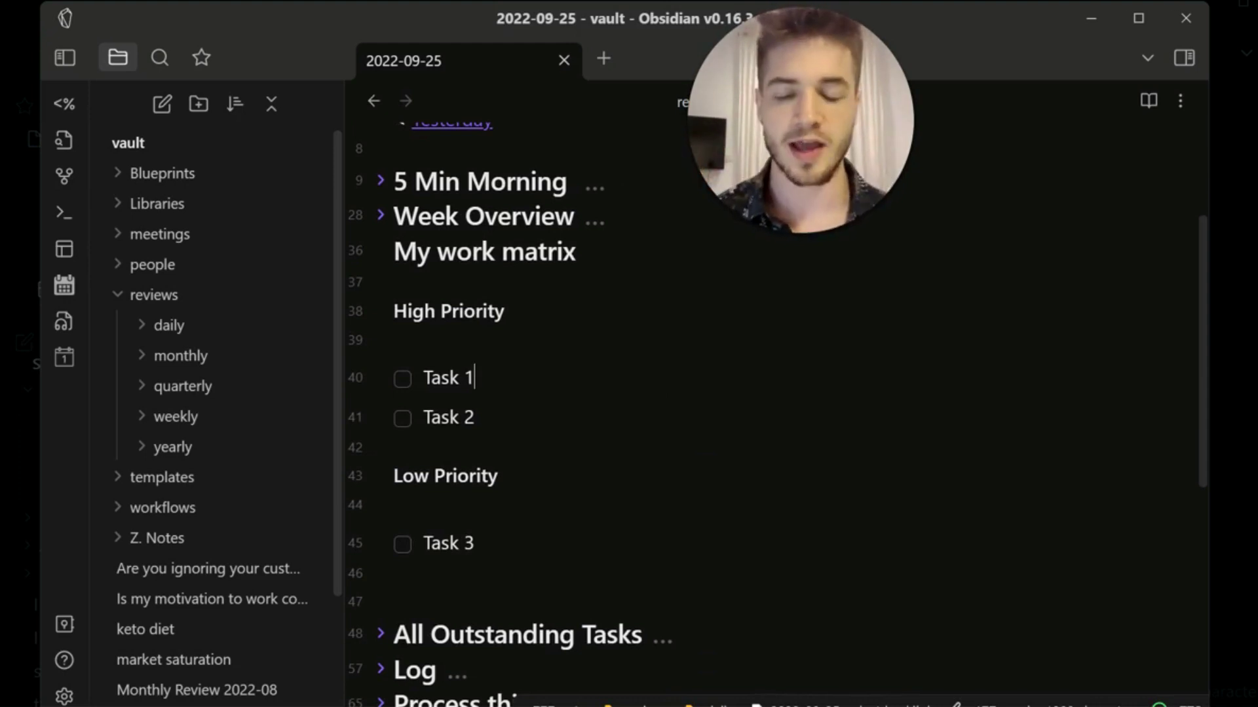
key("shift+Home")
left_click(464, 378)
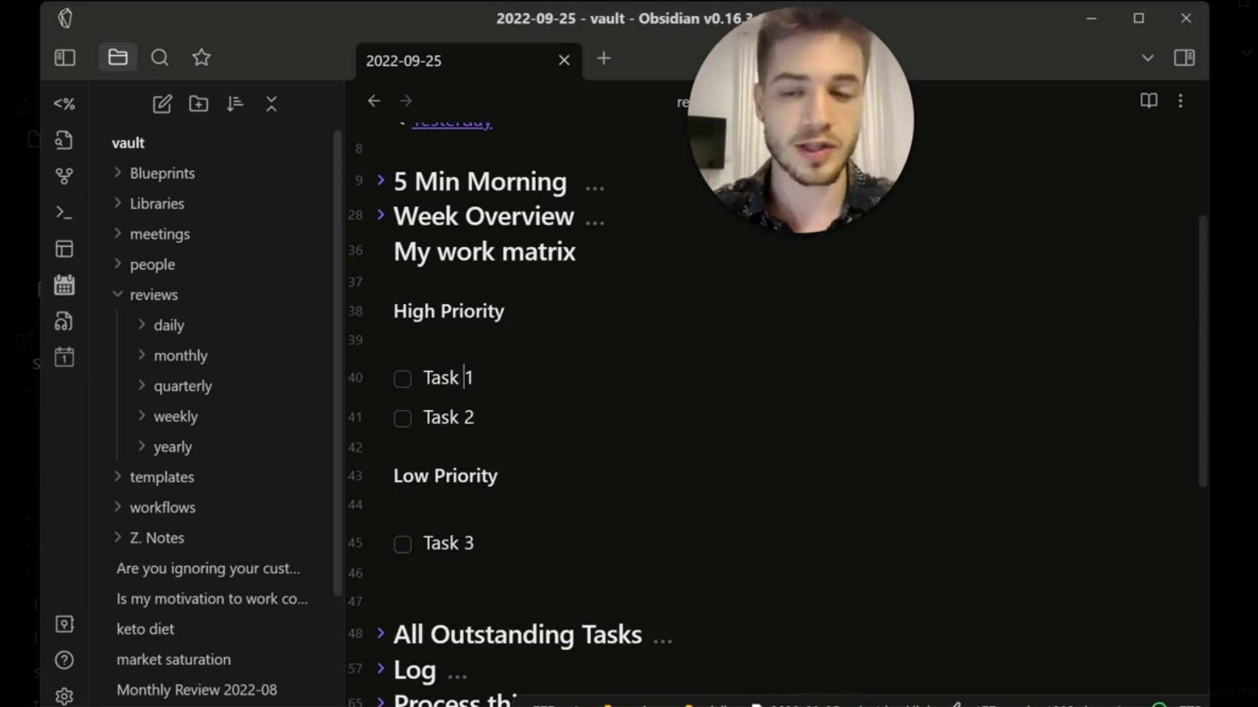
Step: Fold My work matrix and unfold All Outstanding Tasks to view the unfinished tasks listed under 2022-09-24
key("Left")
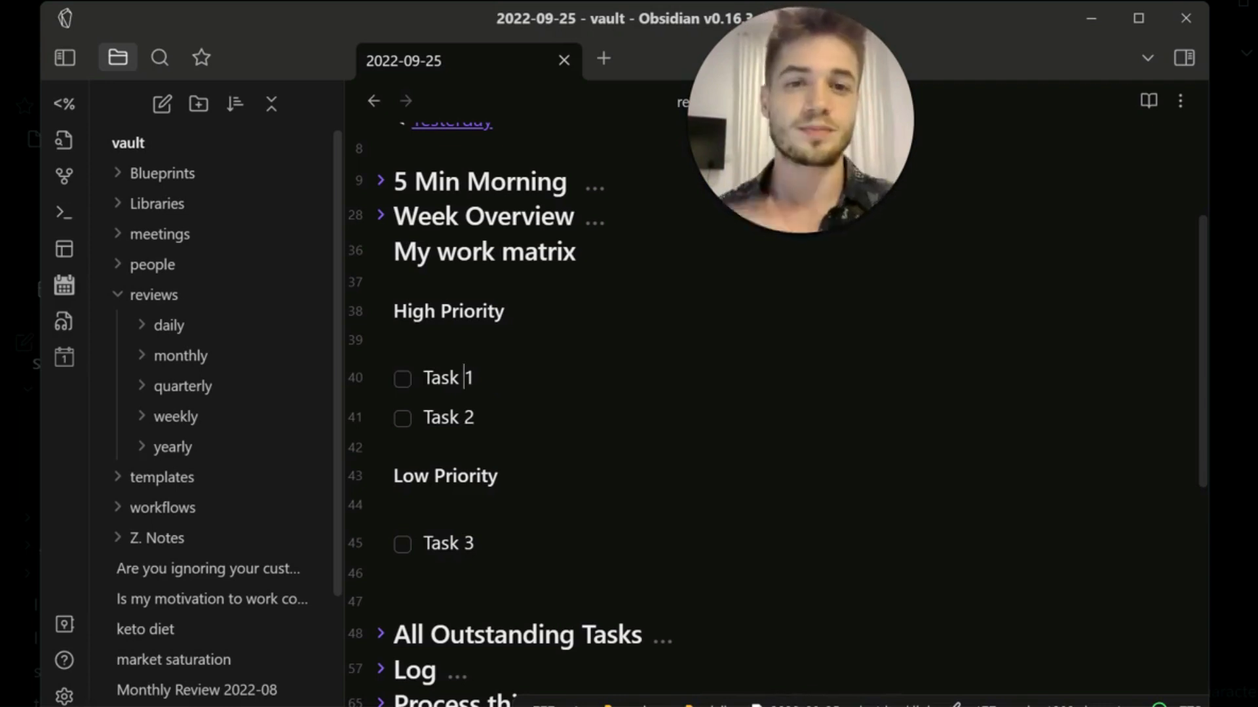
left_click(473, 417)
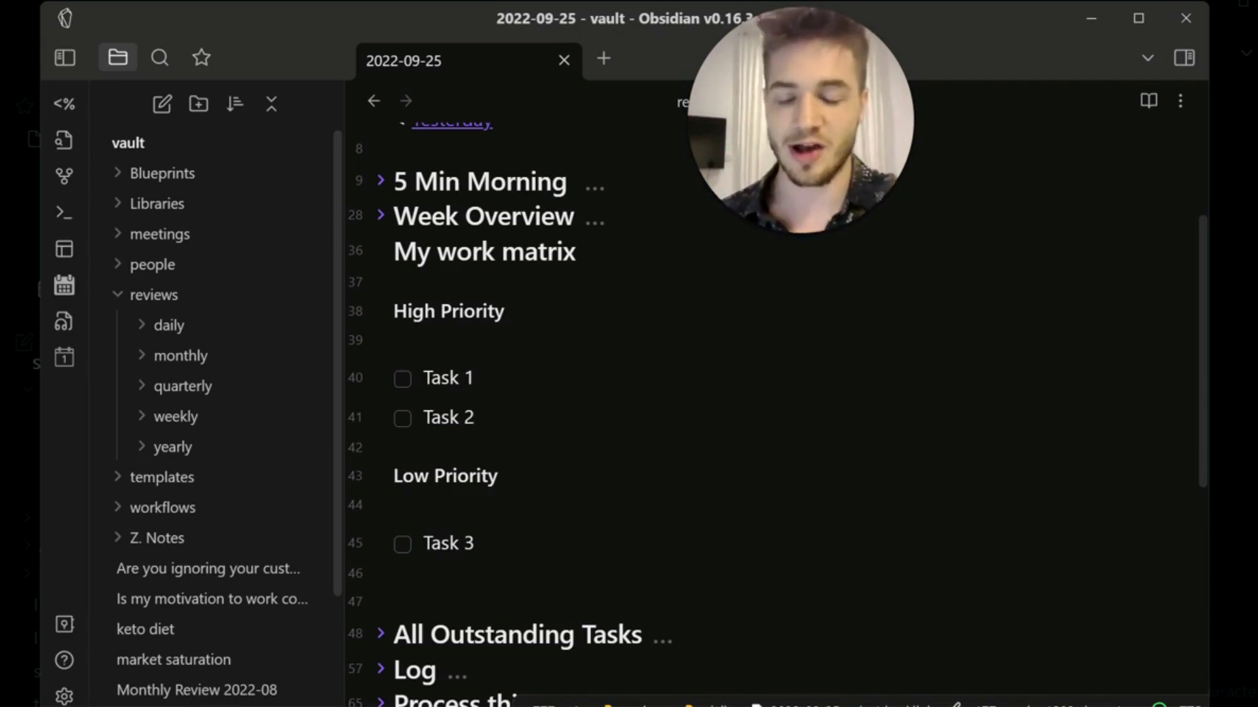
scroll(776, 412, "down", 1)
left_click(380, 173)
left_click(381, 208)
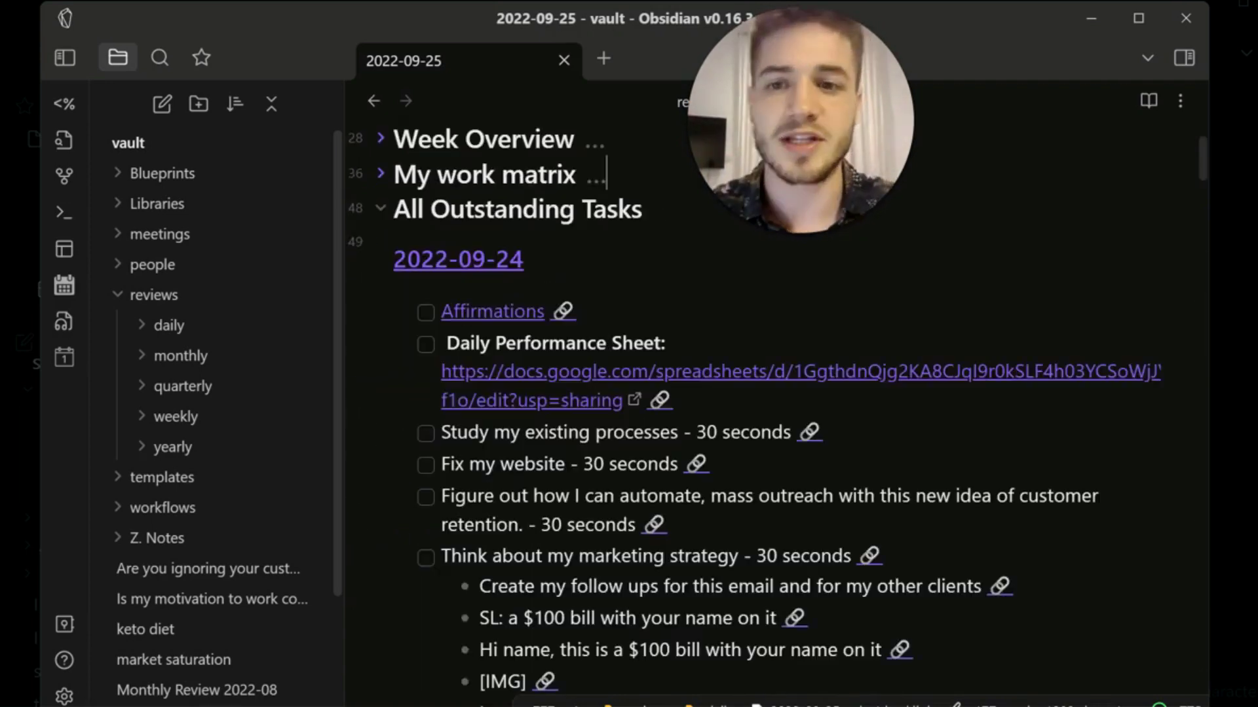
scroll(417, 259, "up", 2)
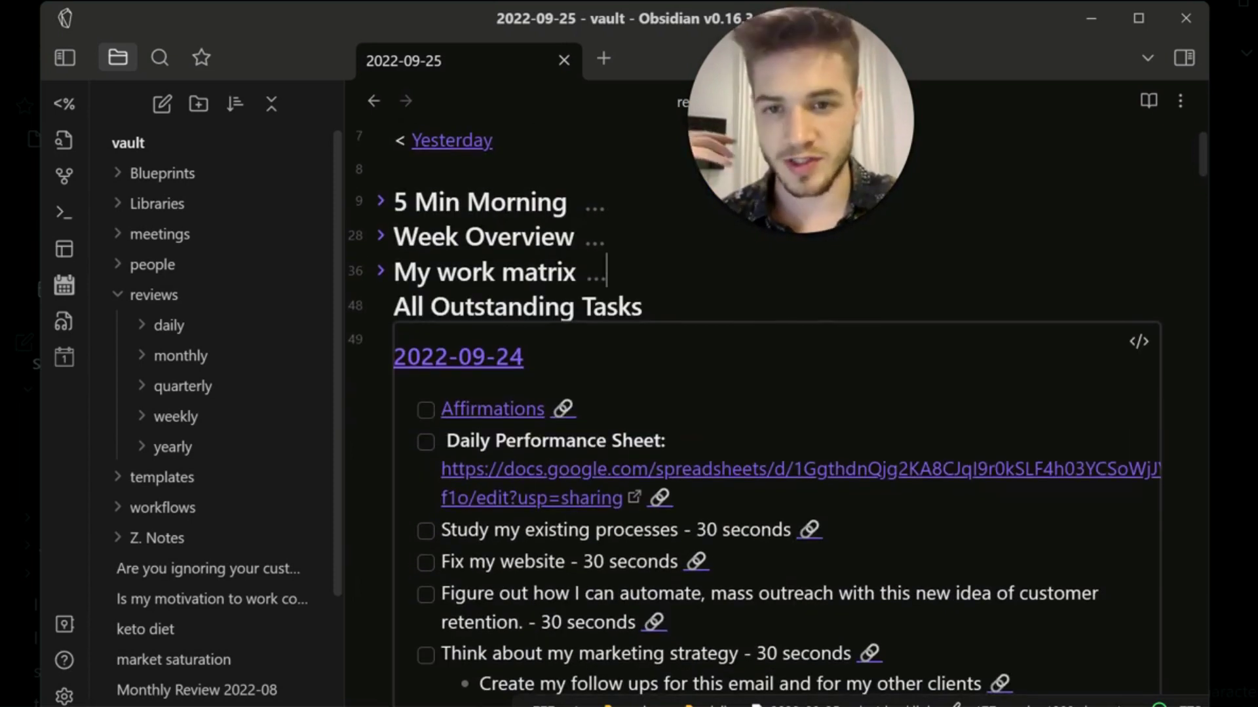
scroll(417, 259, "down", 1)
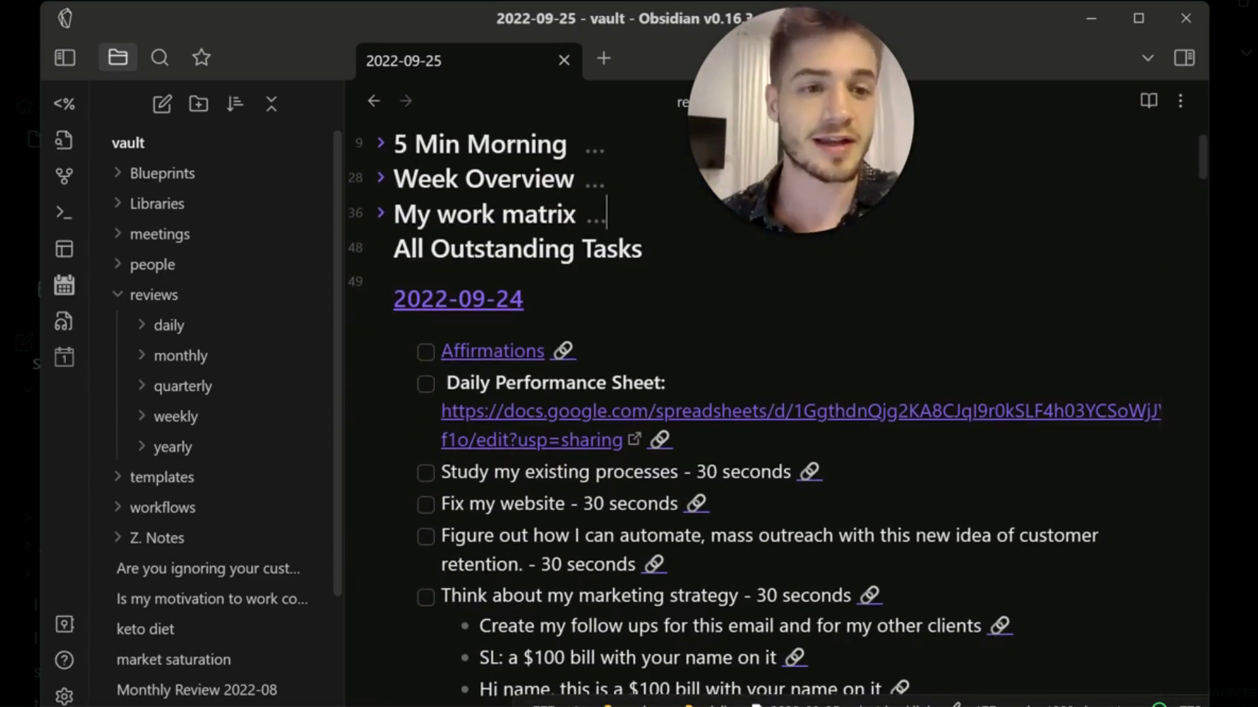
Step: Show the dataviewjs code behind the All Outstanding Tasks list, unfold and highlight the whole query, and return to the rendered list
left_click(1139, 283)
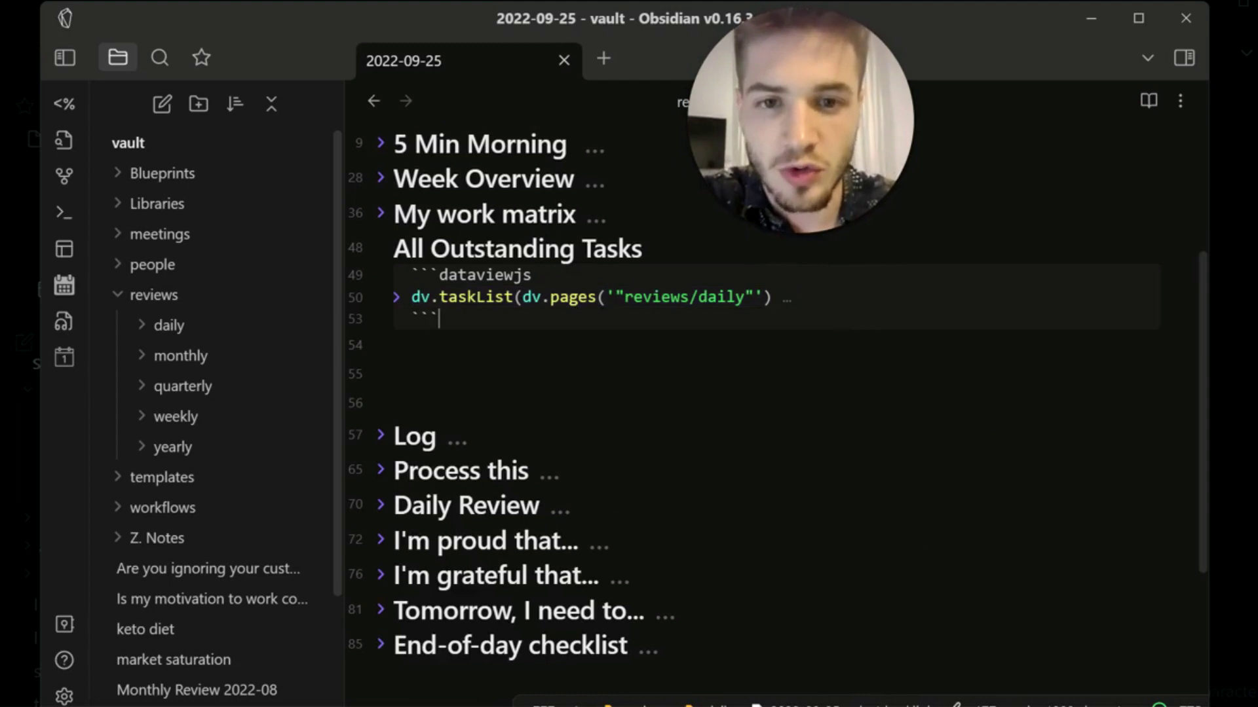
scroll(1139, 283, "up", 1)
left_click(790, 329)
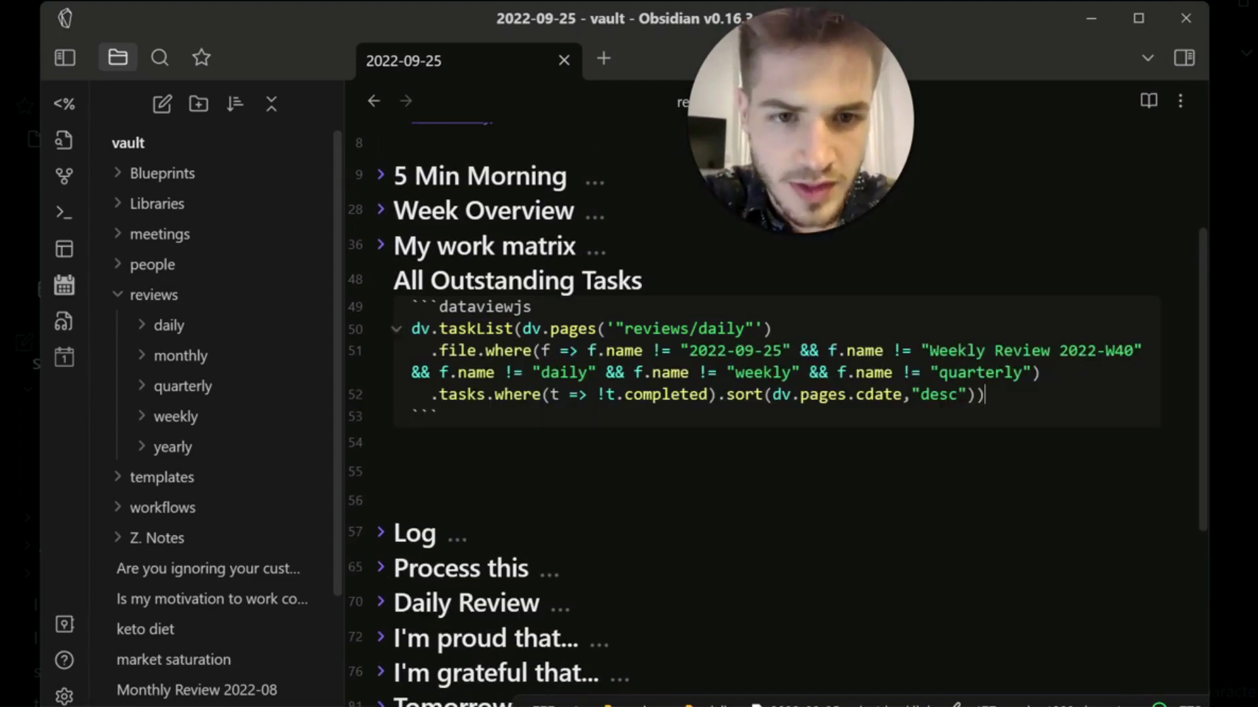
left_click_drag(438, 415, 411, 307)
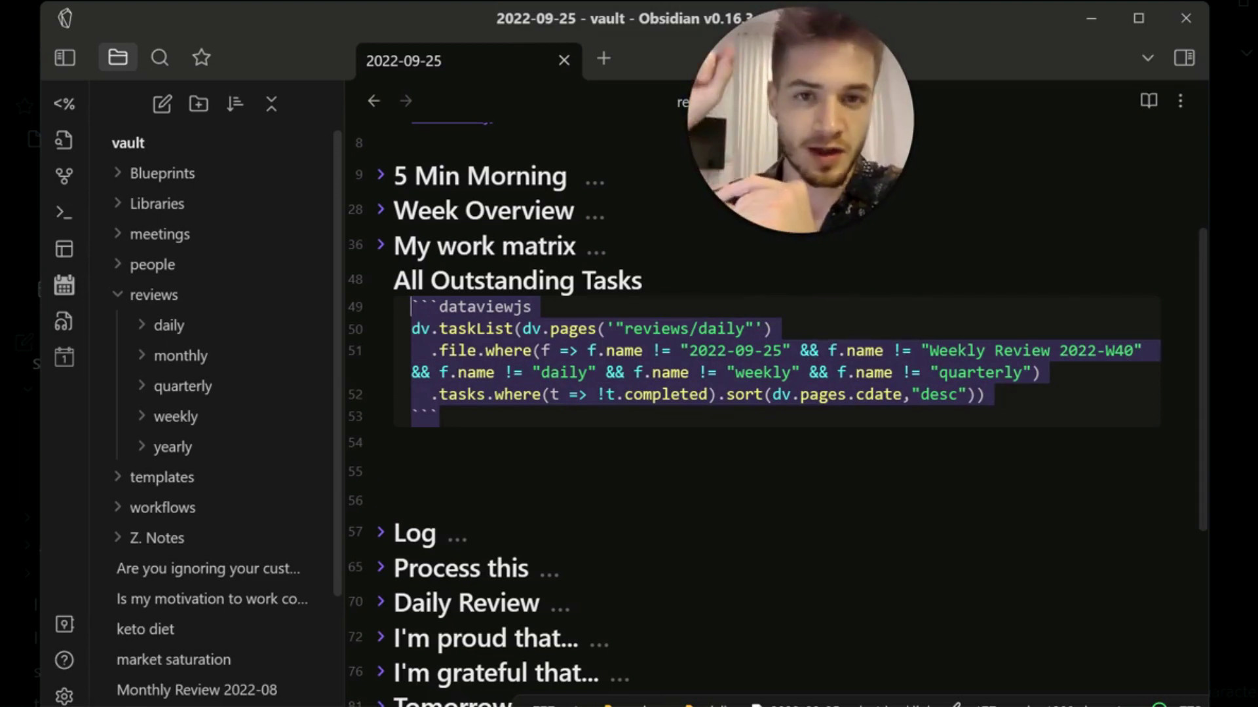
left_click(539, 245)
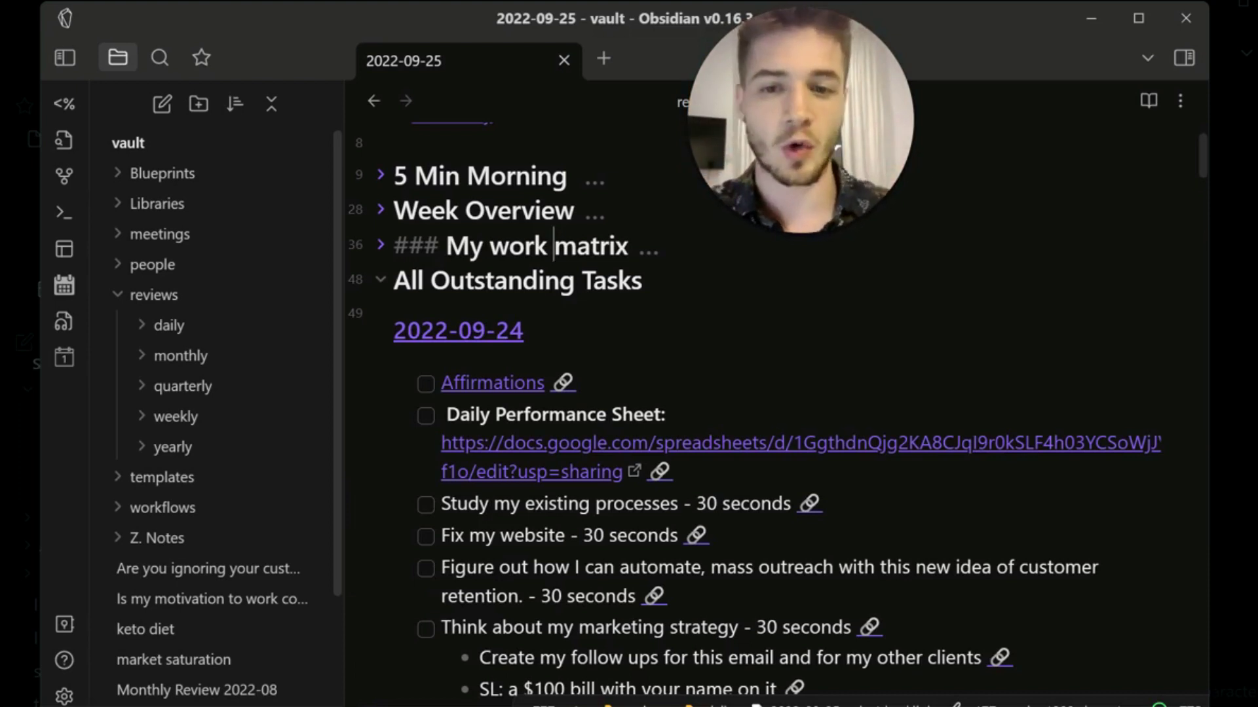
left_click(493, 280)
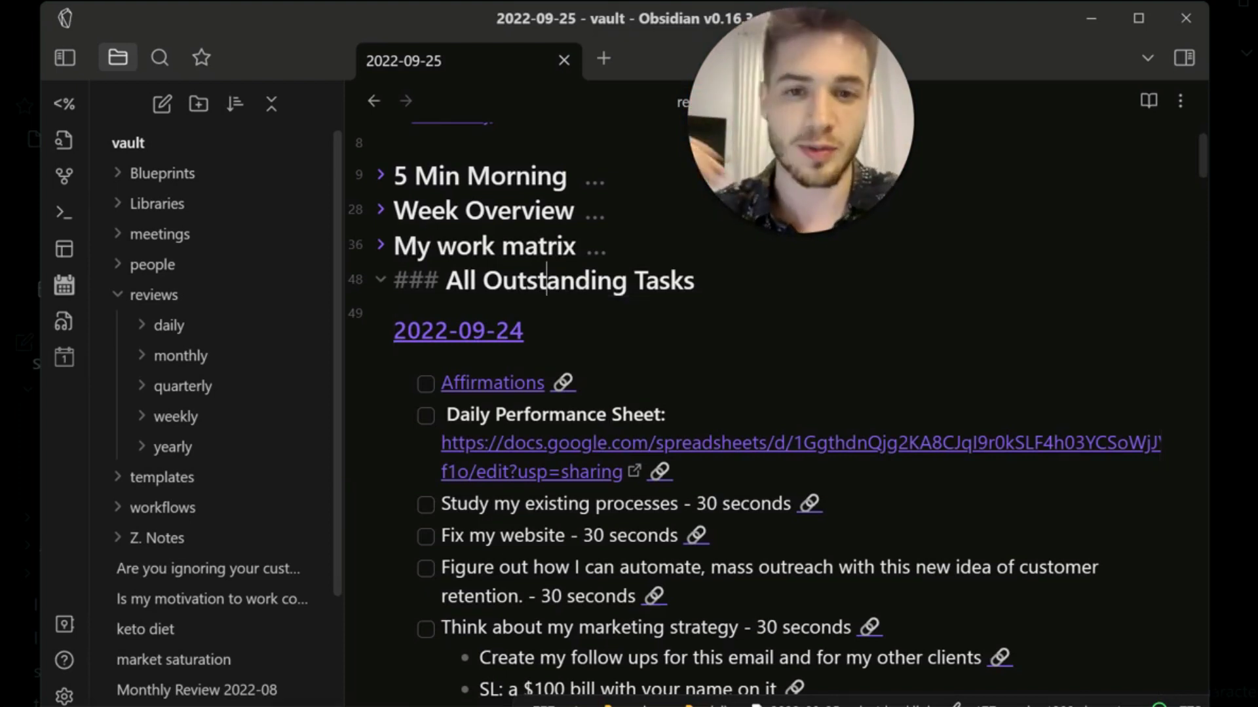
Step: Examine the All Outstanding Tasks list from 2022-09-24 back to the August 2022 entries, and fold the section
scroll(642, 406, "down", 1)
scroll(642, 406, "down", 3)
scroll(642, 406, "up", 2)
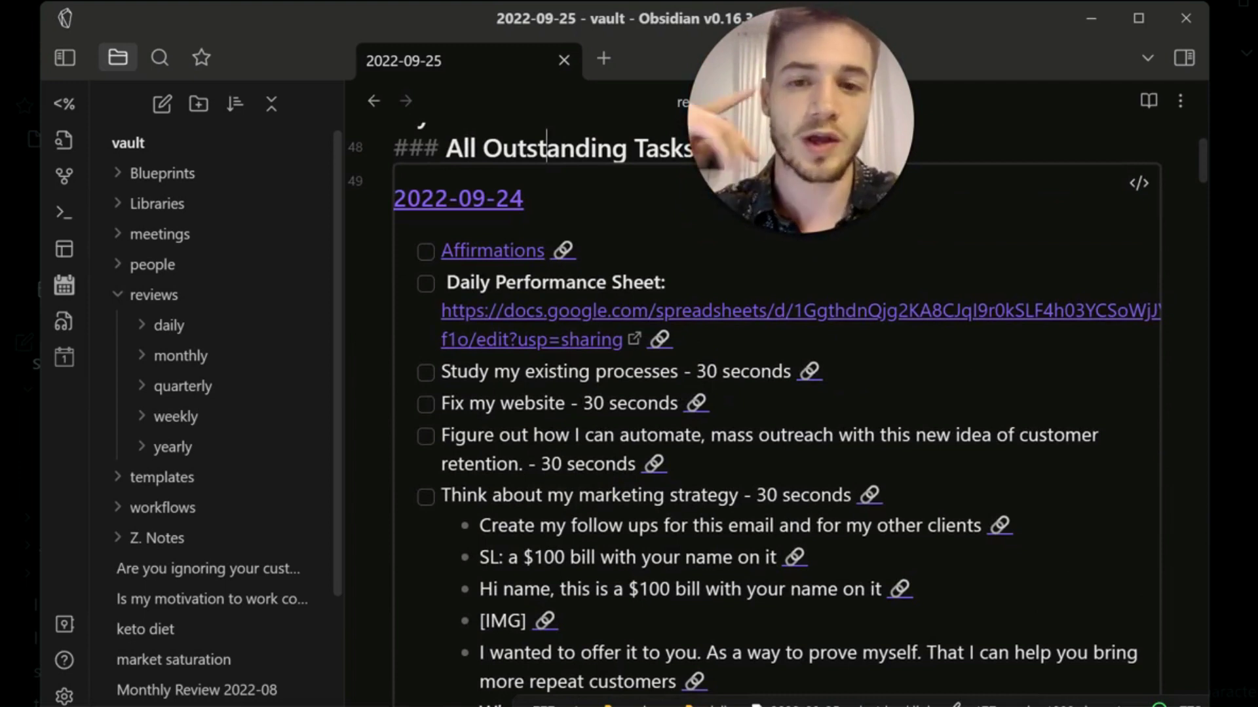
scroll(753, 413, "down", 15)
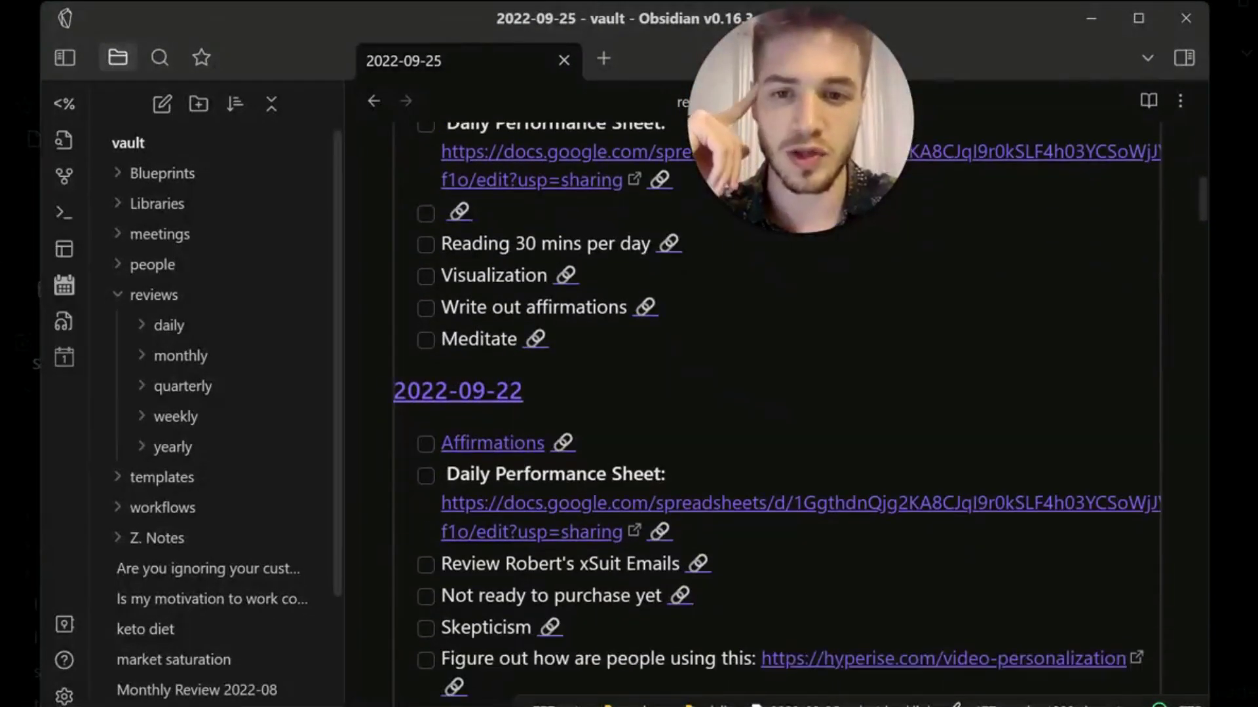
scroll(753, 412, "down", 4)
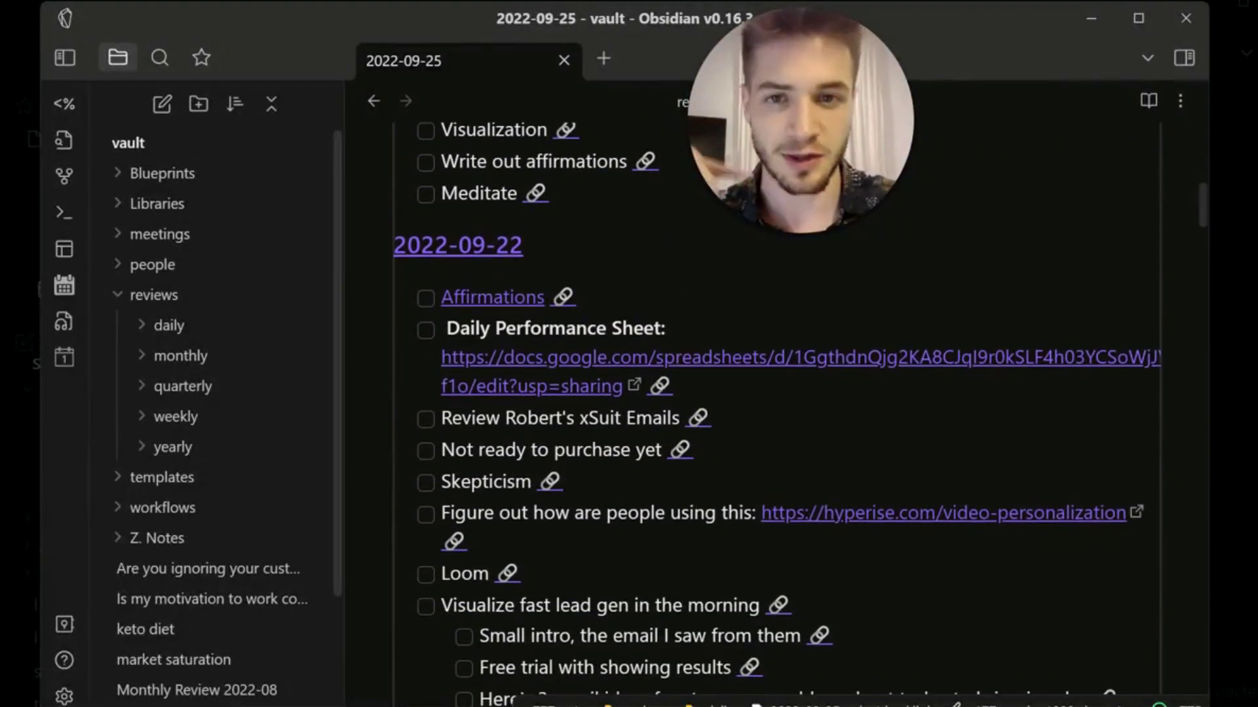
scroll(753, 413, "up", 1)
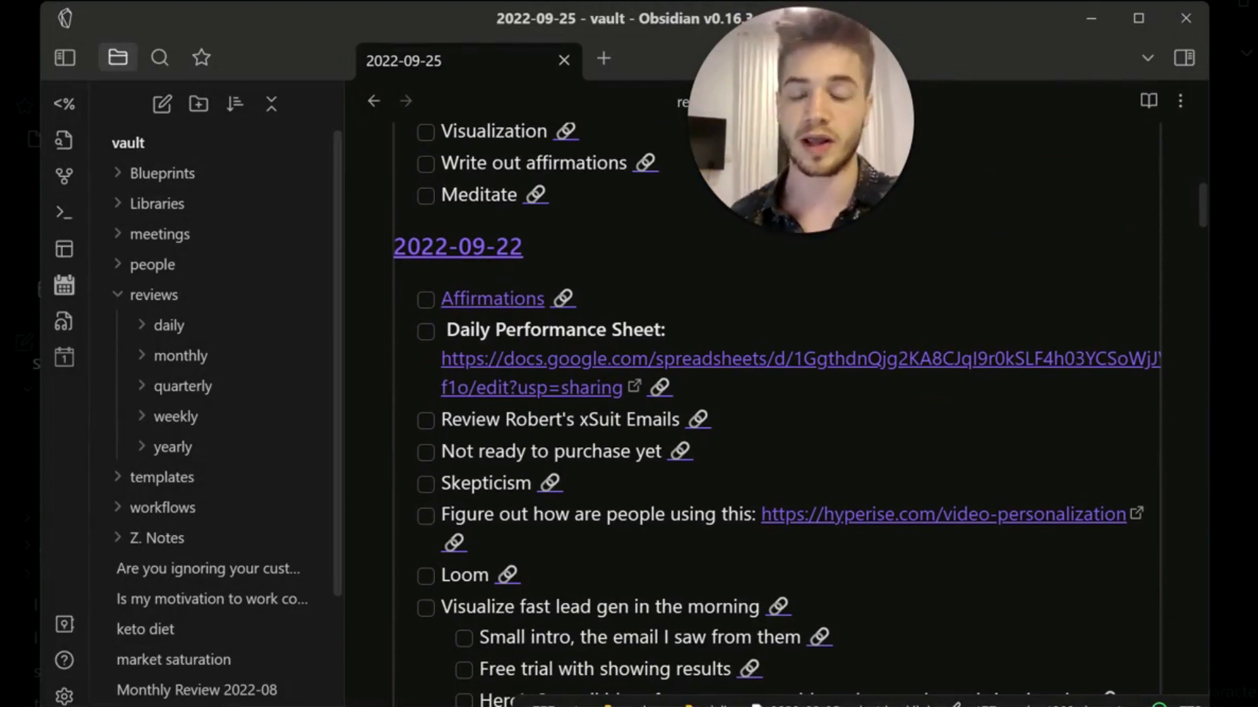
scroll(645, 432, "down", 20)
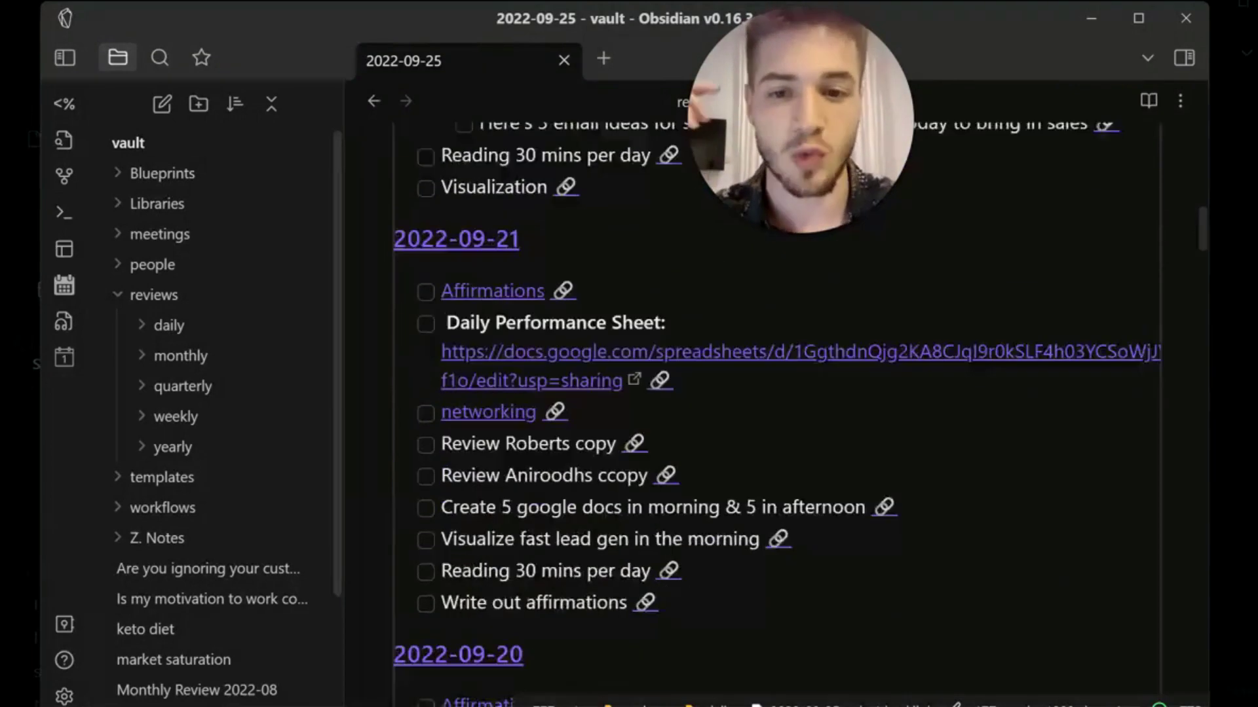
scroll(645, 432, "down", 20)
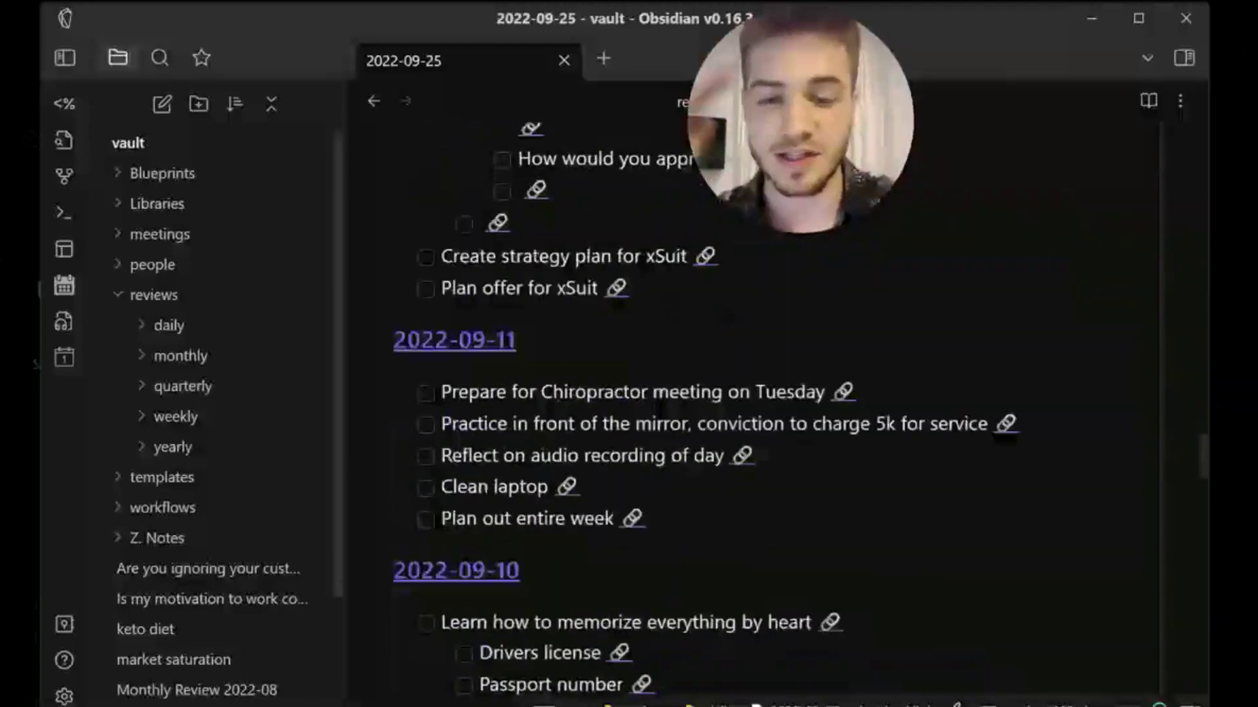
scroll(776, 393, "down", 20)
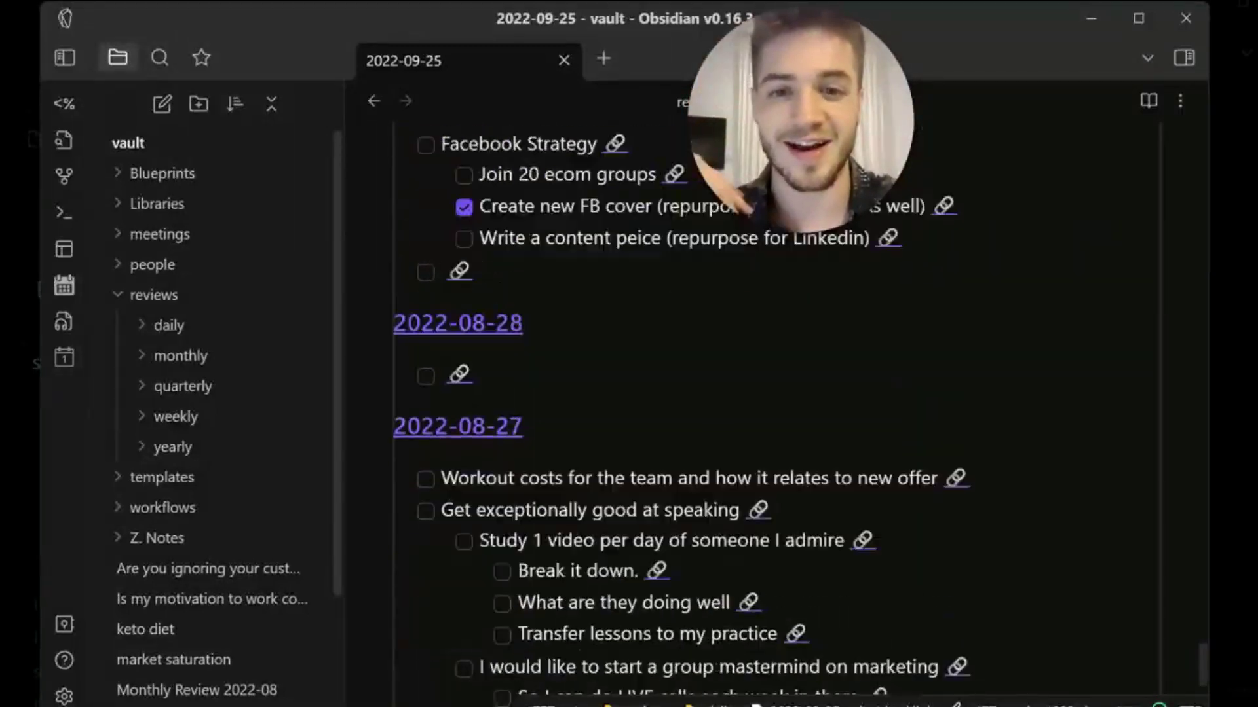
scroll(776, 393, "up", 20)
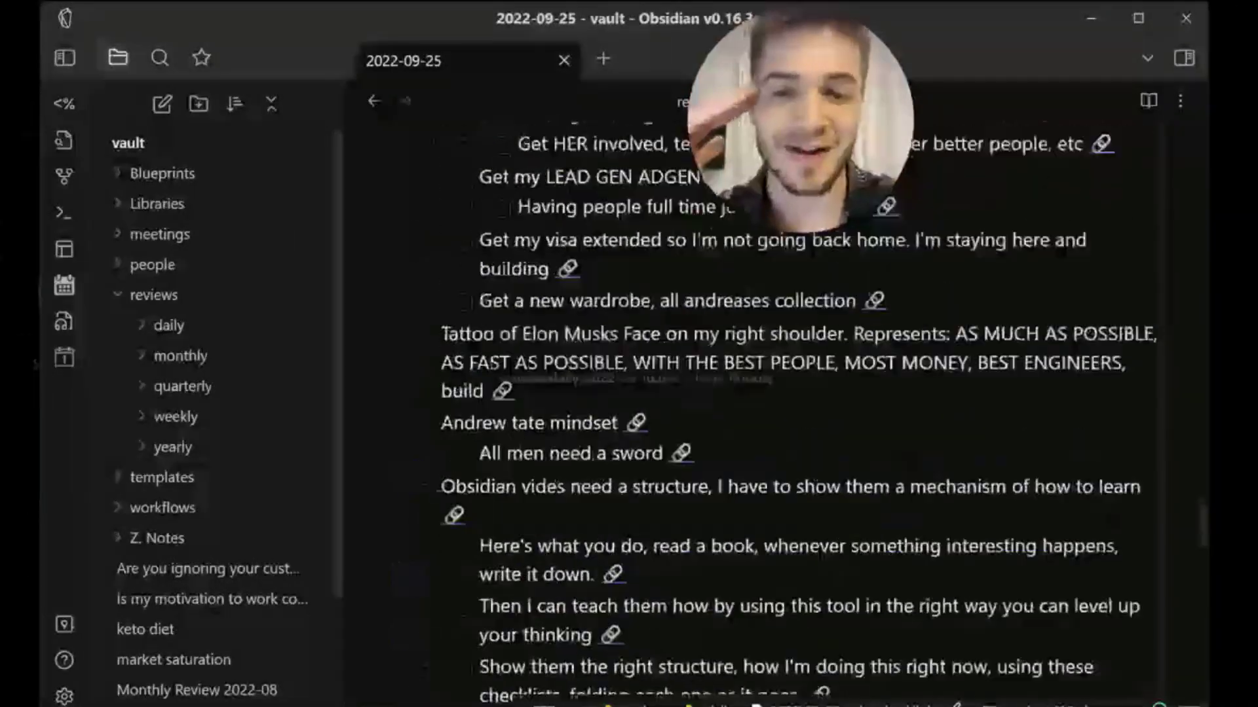
scroll(776, 393, "up", 20)
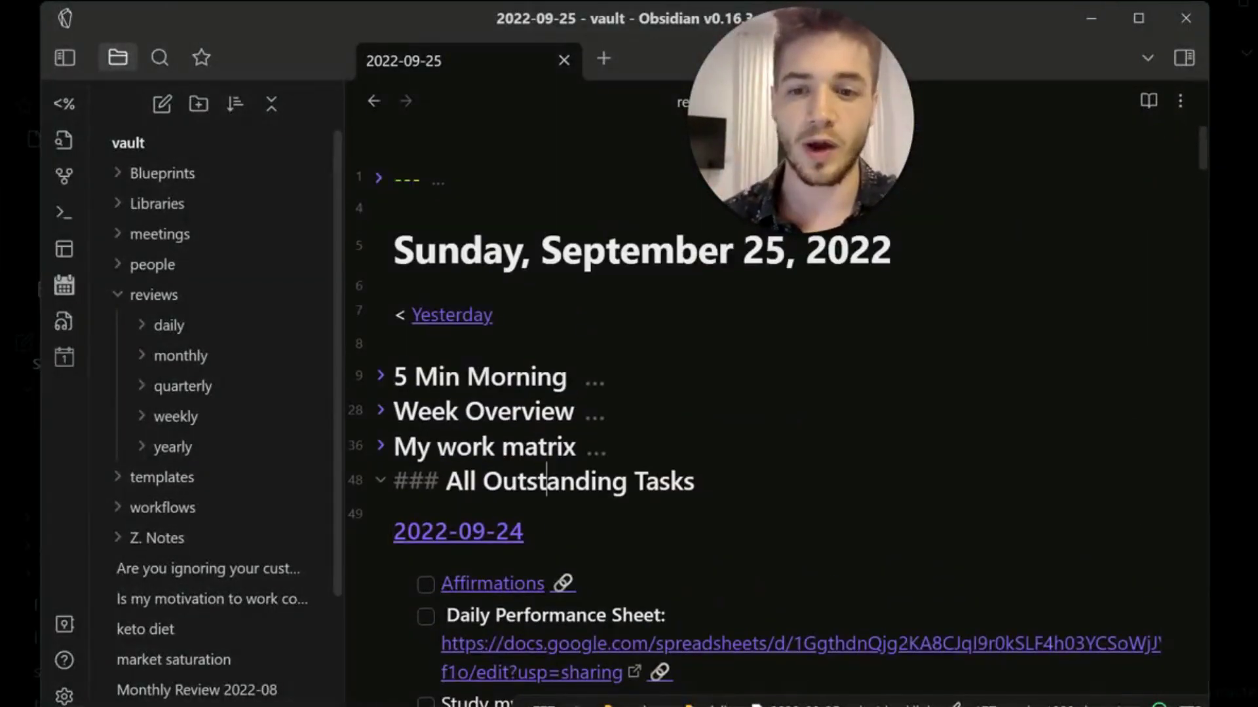
key("ctrl+shift+[")
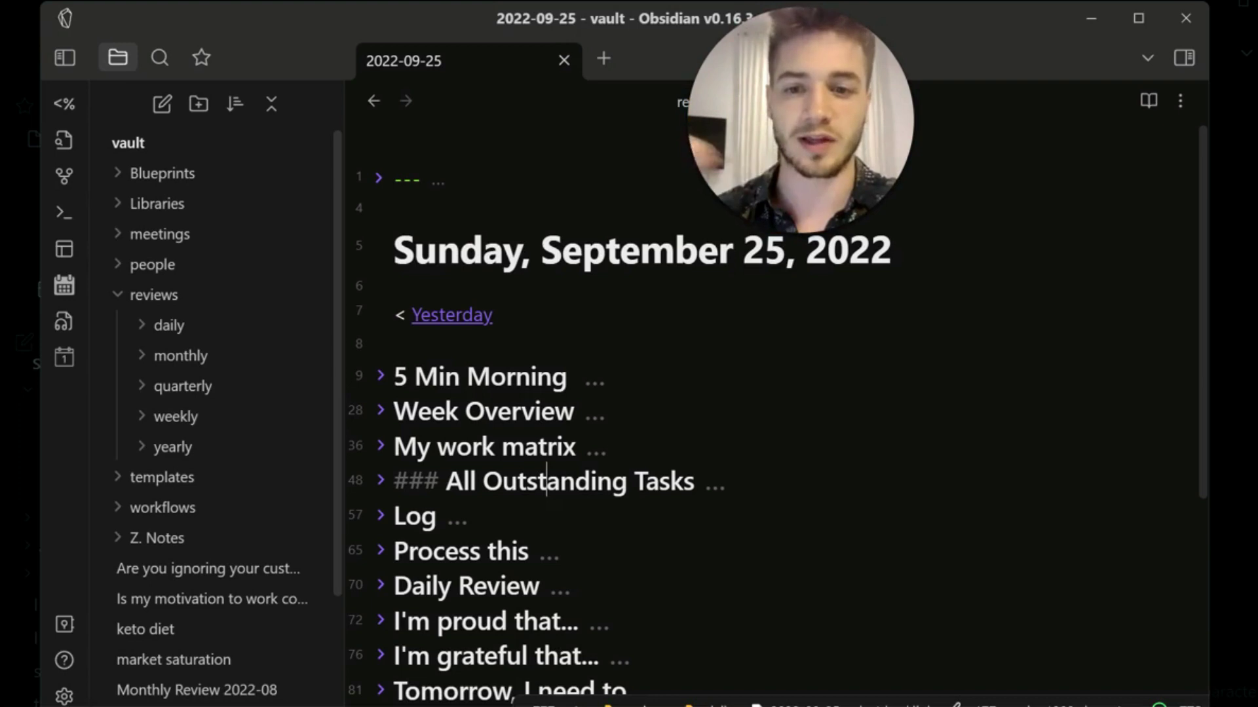
Step: Unfold the Log section of the September 25 note and put the cursor on blank line 59 below its heading
left_click(546, 447)
scroll(777, 406, "down", 2)
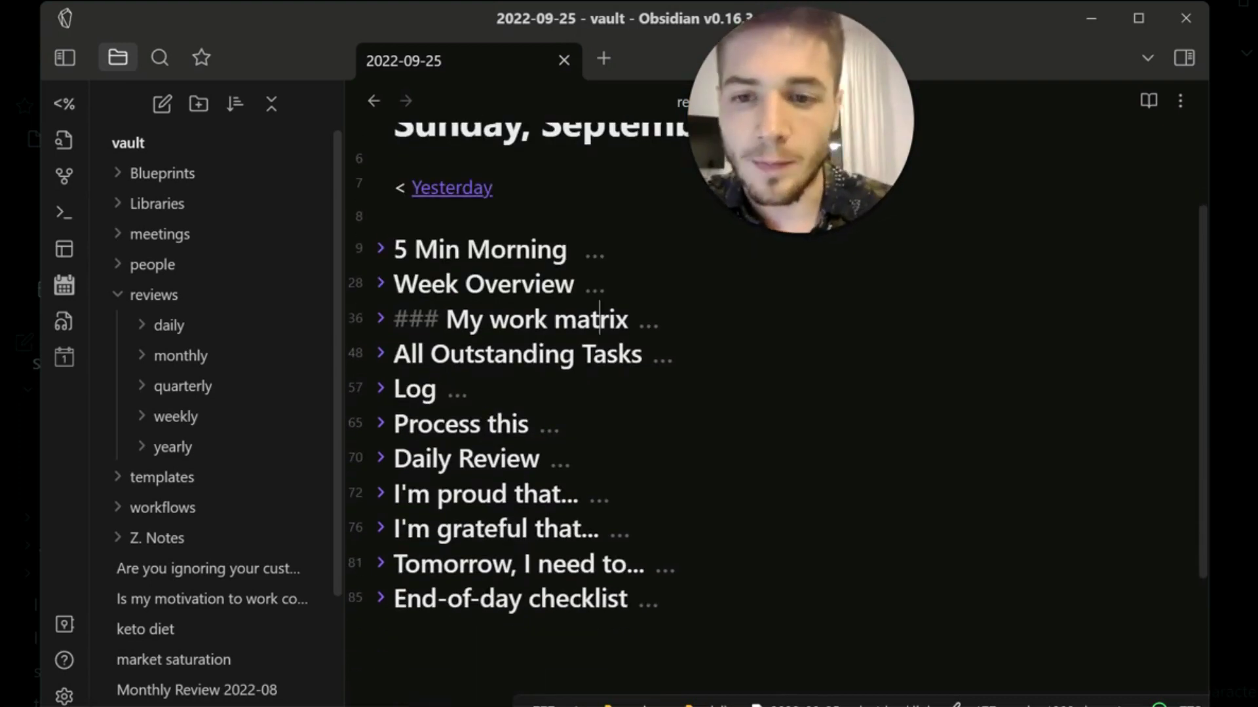
left_click(380, 388)
left_click(394, 449)
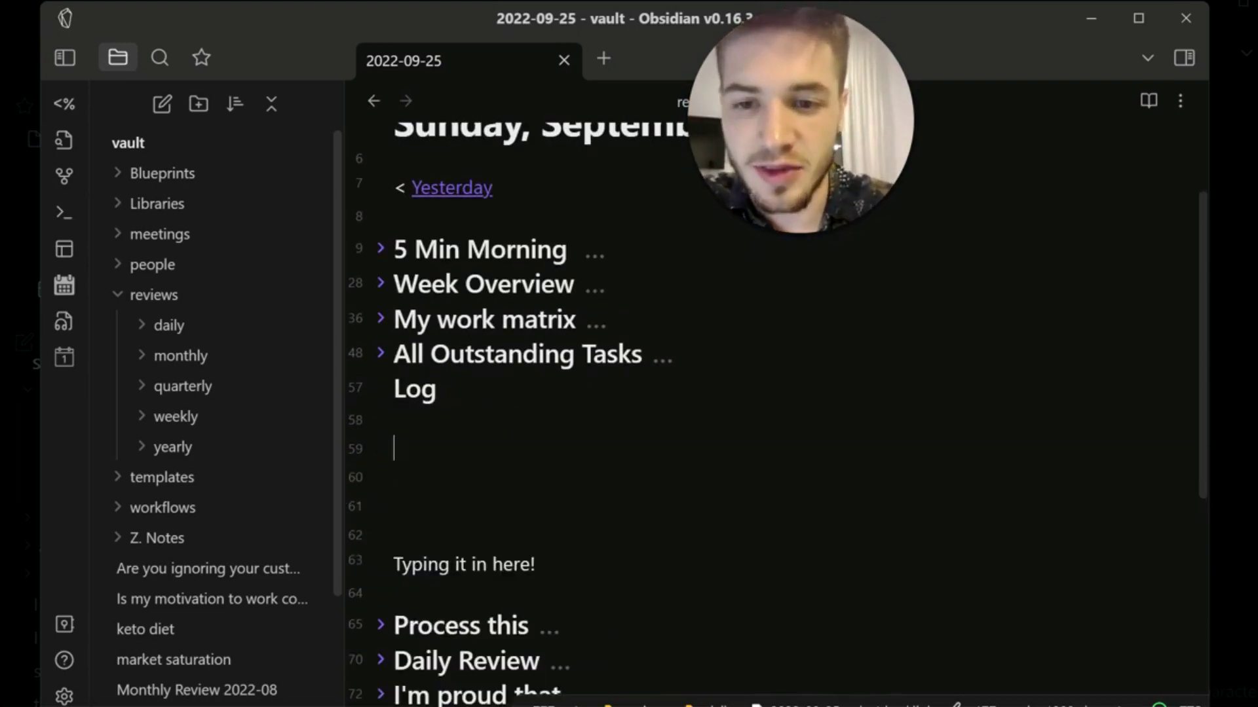
key("shift+Down")
key("shift+Down")
key("Up")
key("Up")
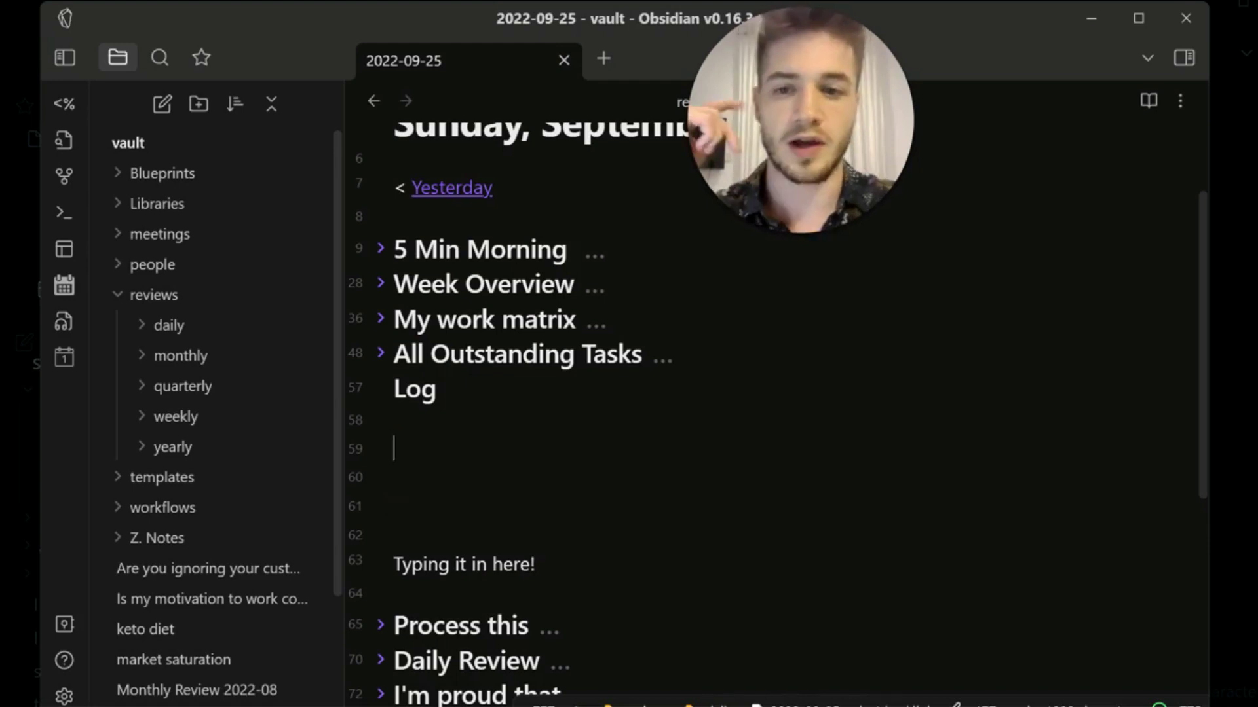
key("shift+Down")
key("shift+Down")
key("shift+Down")
key("shift+Up")
key("Down")
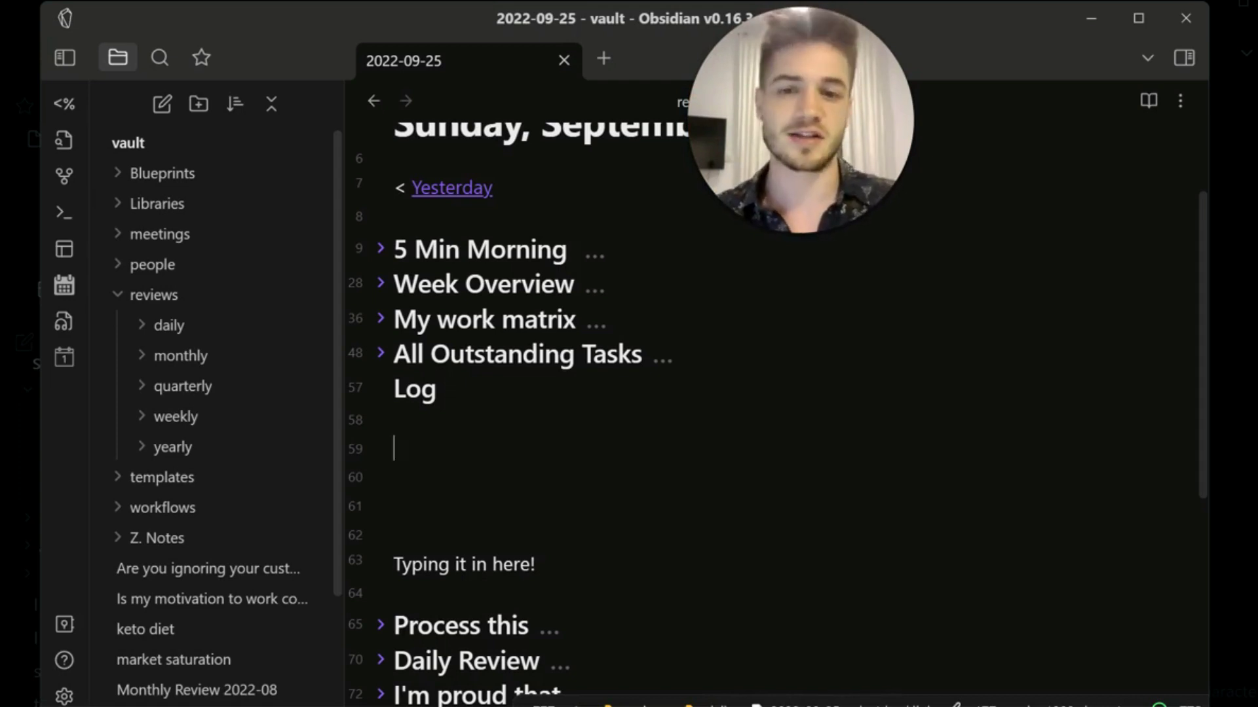
left_click(436, 389)
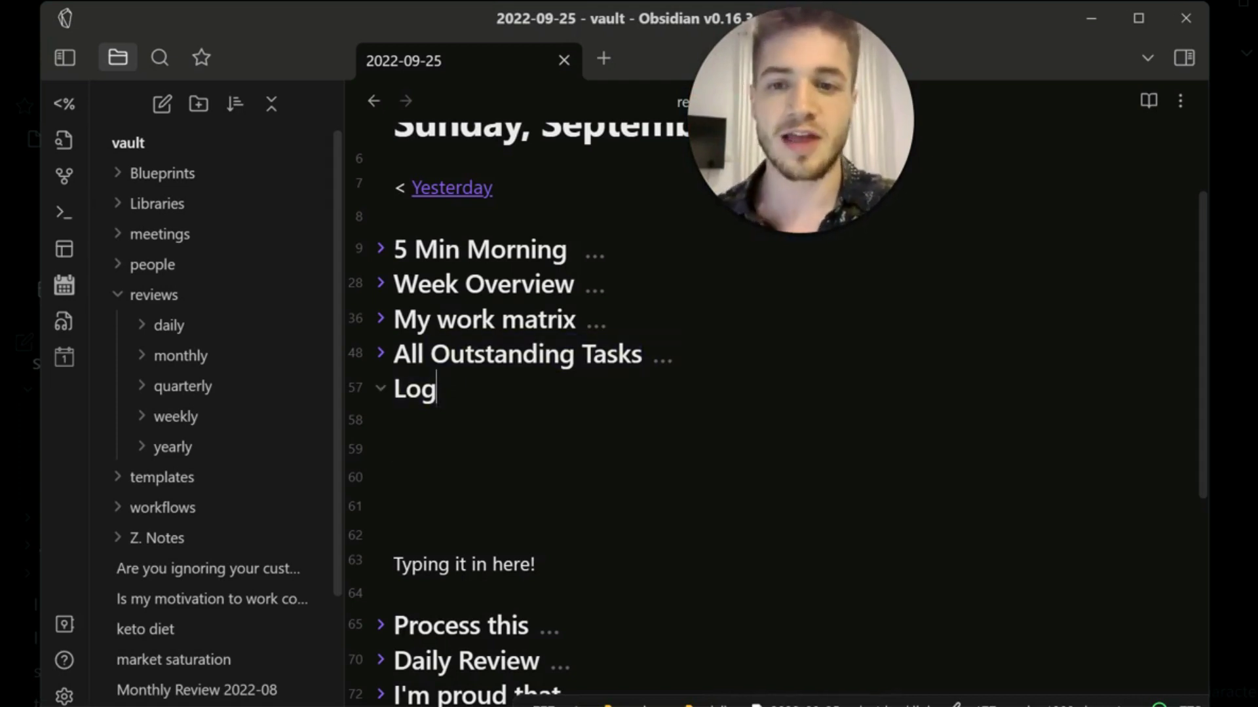
left_click_drag(394, 478, 393, 449)
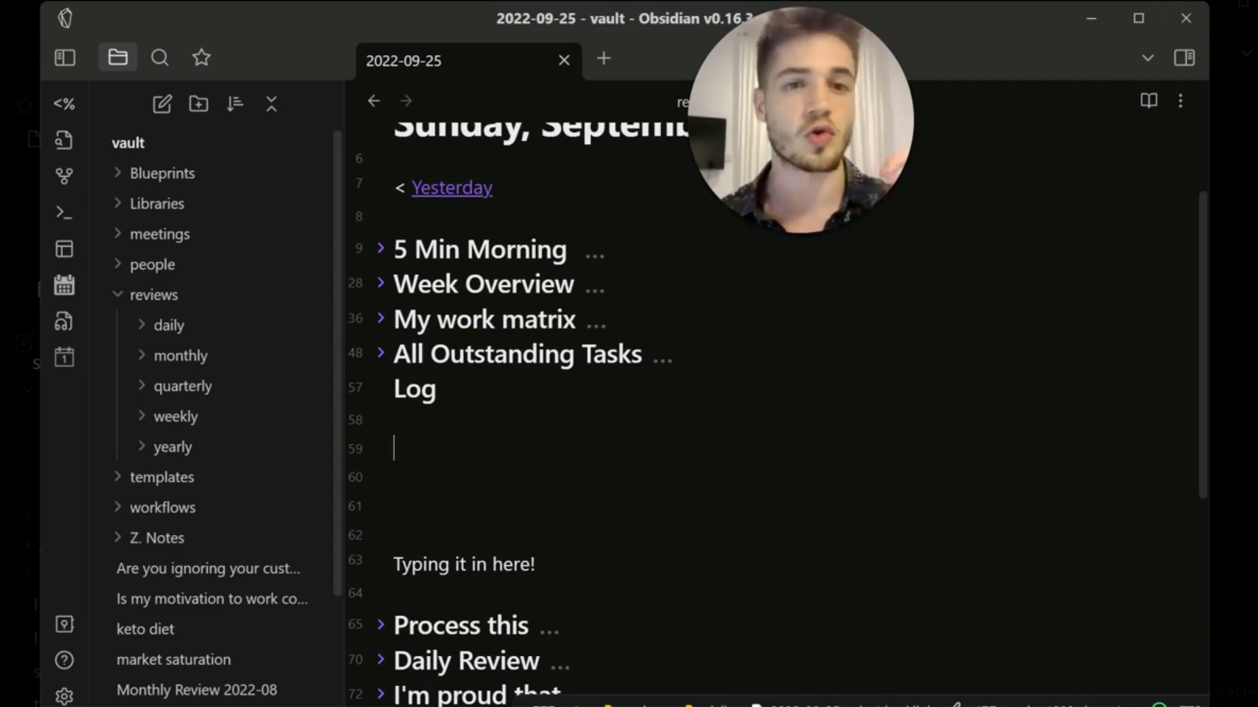
left_click_drag(393, 420, 394, 477)
left_click(394, 478)
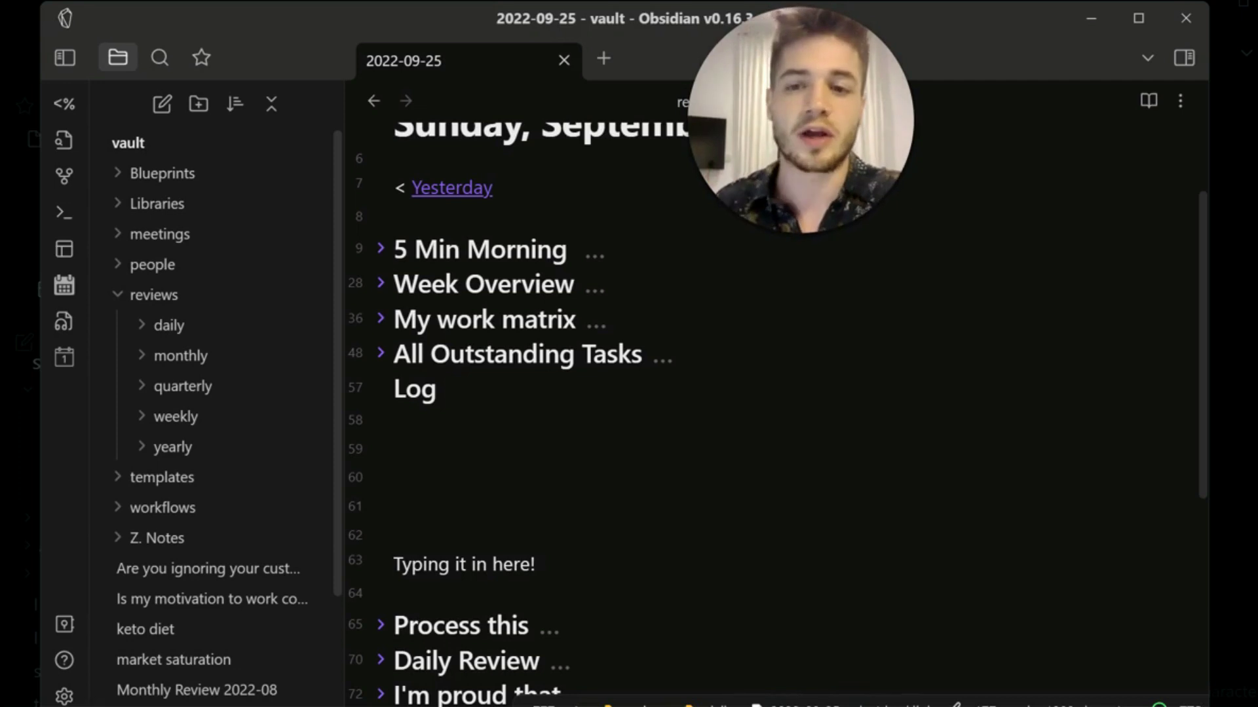
scroll(777, 413, "down", 1)
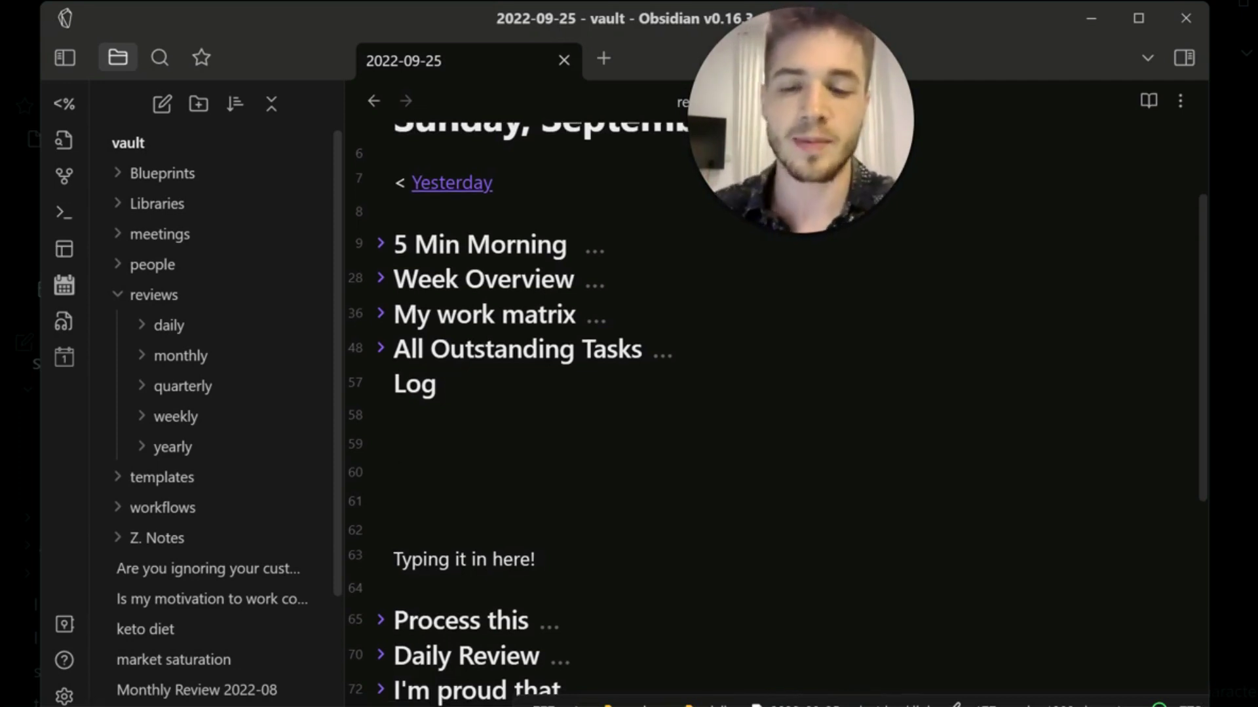
left_click_drag(394, 441, 394, 499)
key("shift+Down")
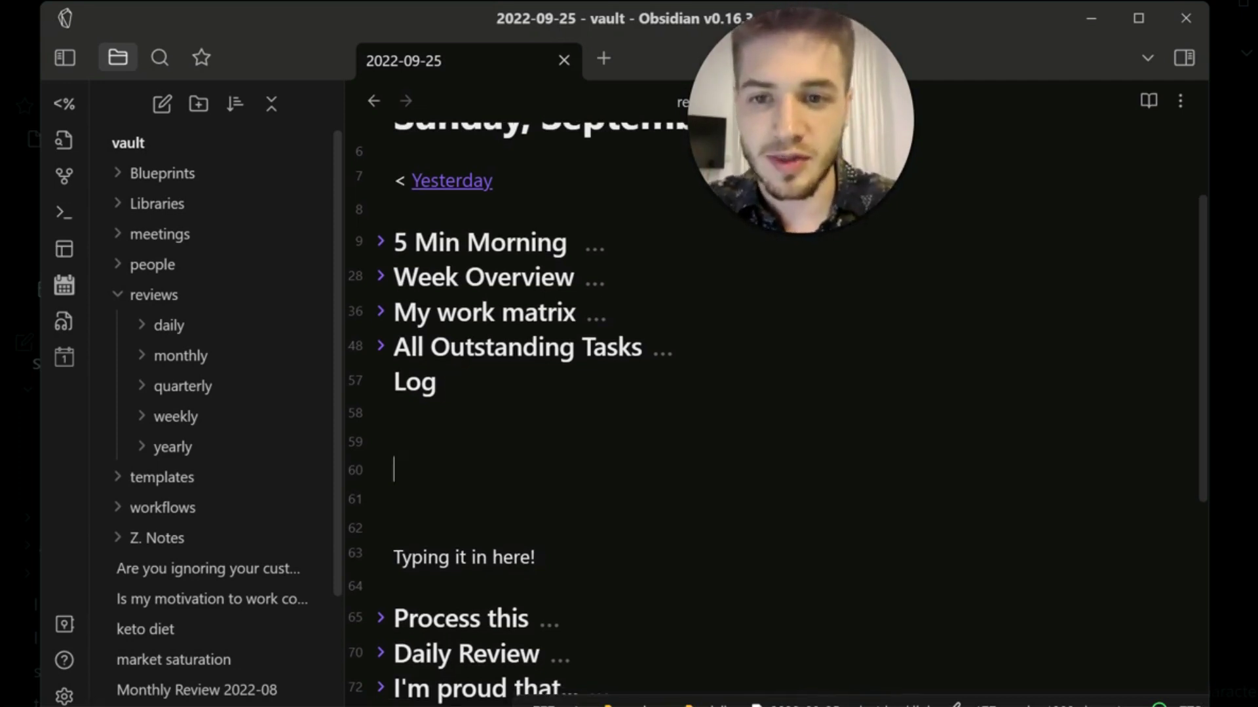
Step: Highlight the folded headings from Process this to End-of-day checklist, and put the cursor at the end of the Daily Review heading
scroll(655, 393, "down", 3)
left_click_drag(658, 572, 393, 396)
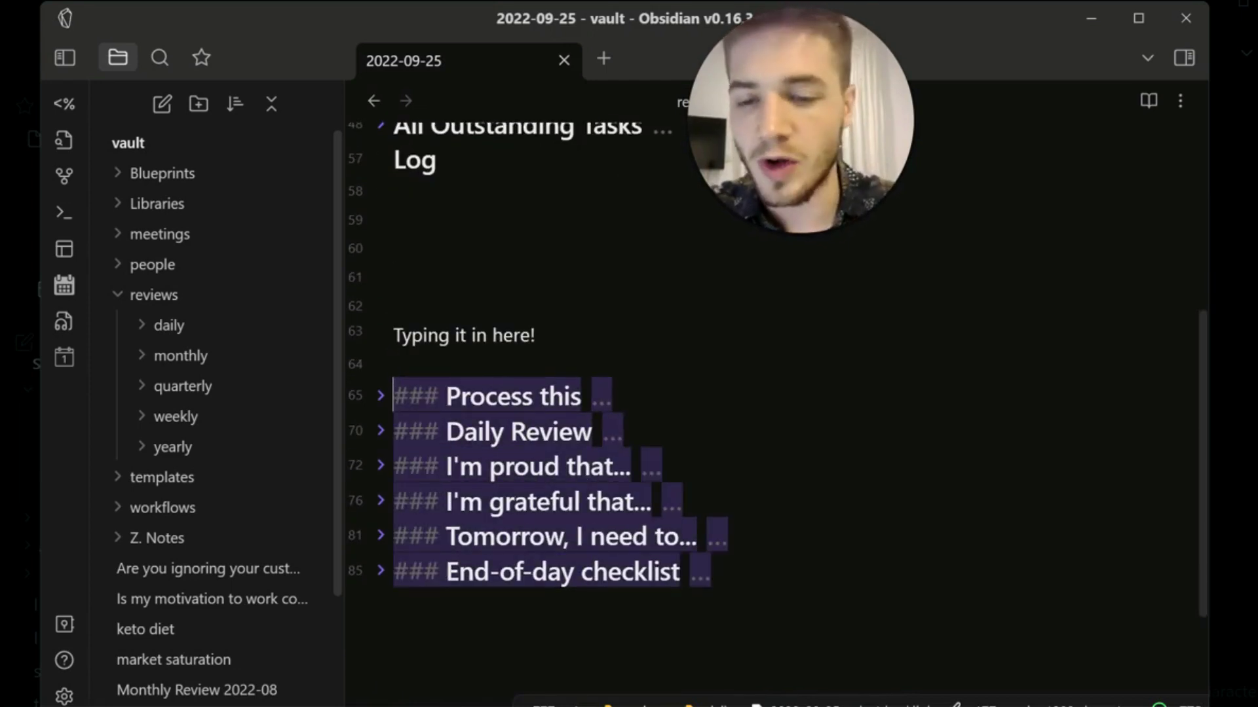
left_click(445, 397)
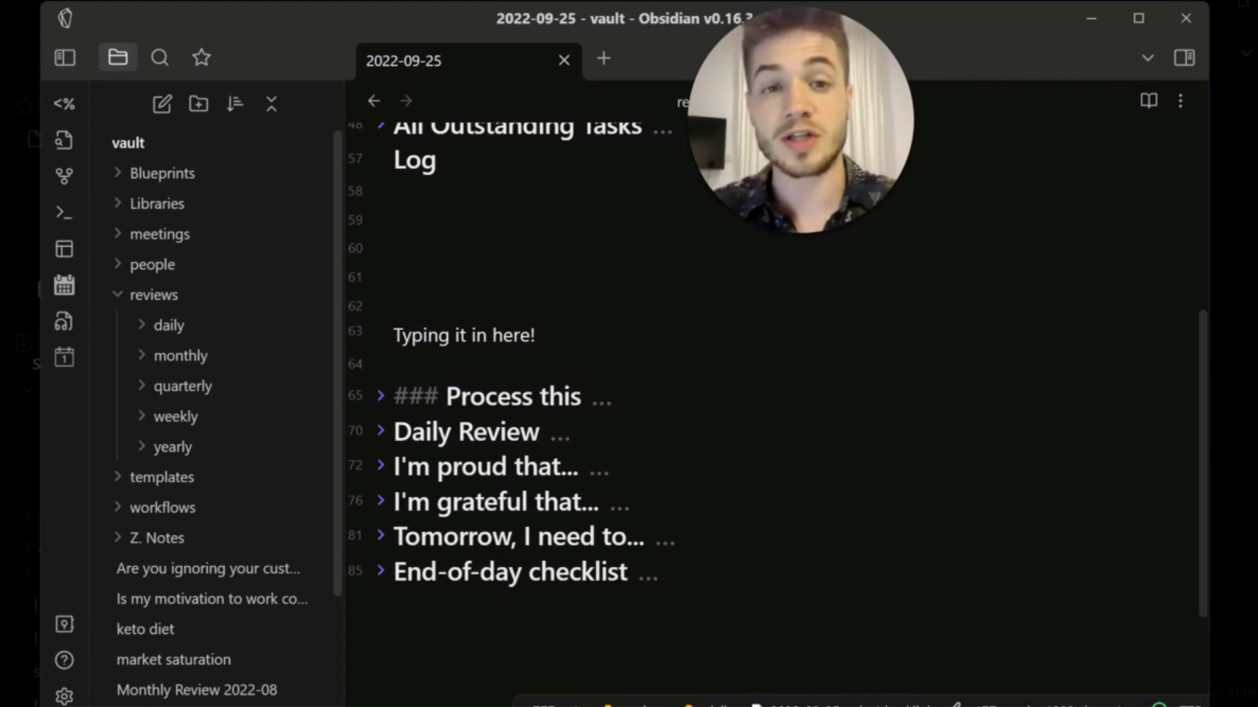
left_click_drag(446, 396, 660, 572)
left_click(659, 572)
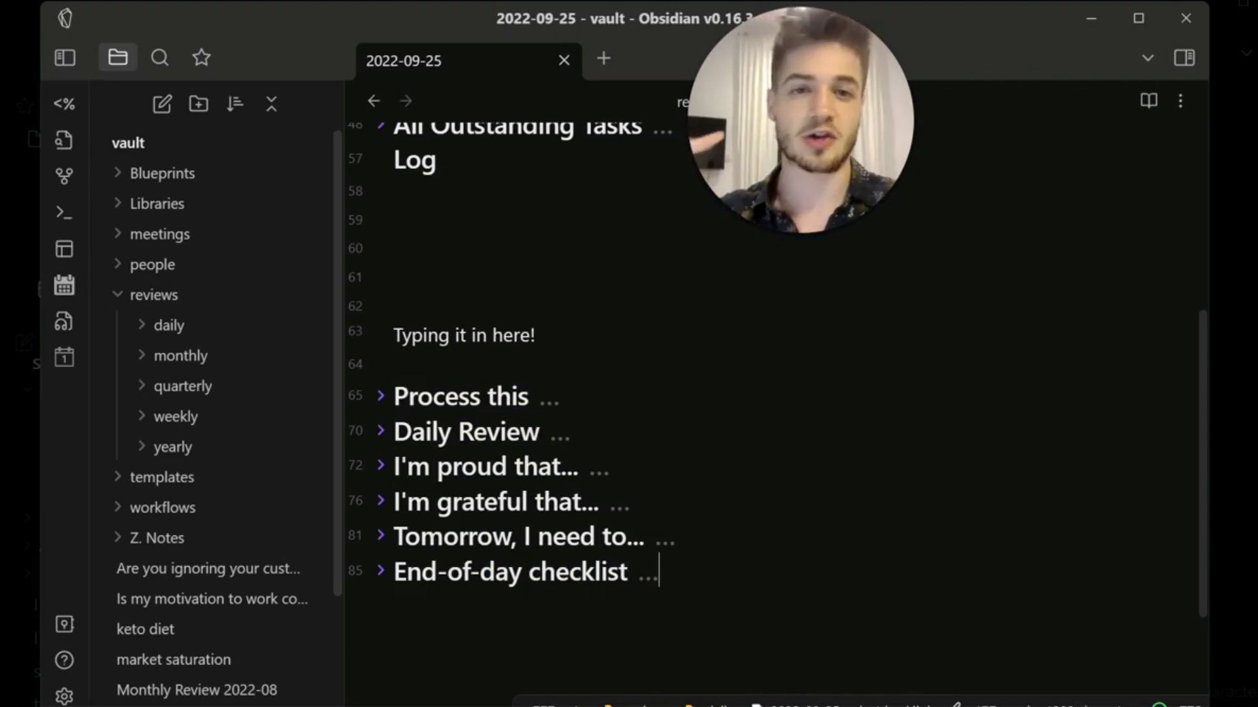
left_click(582, 572)
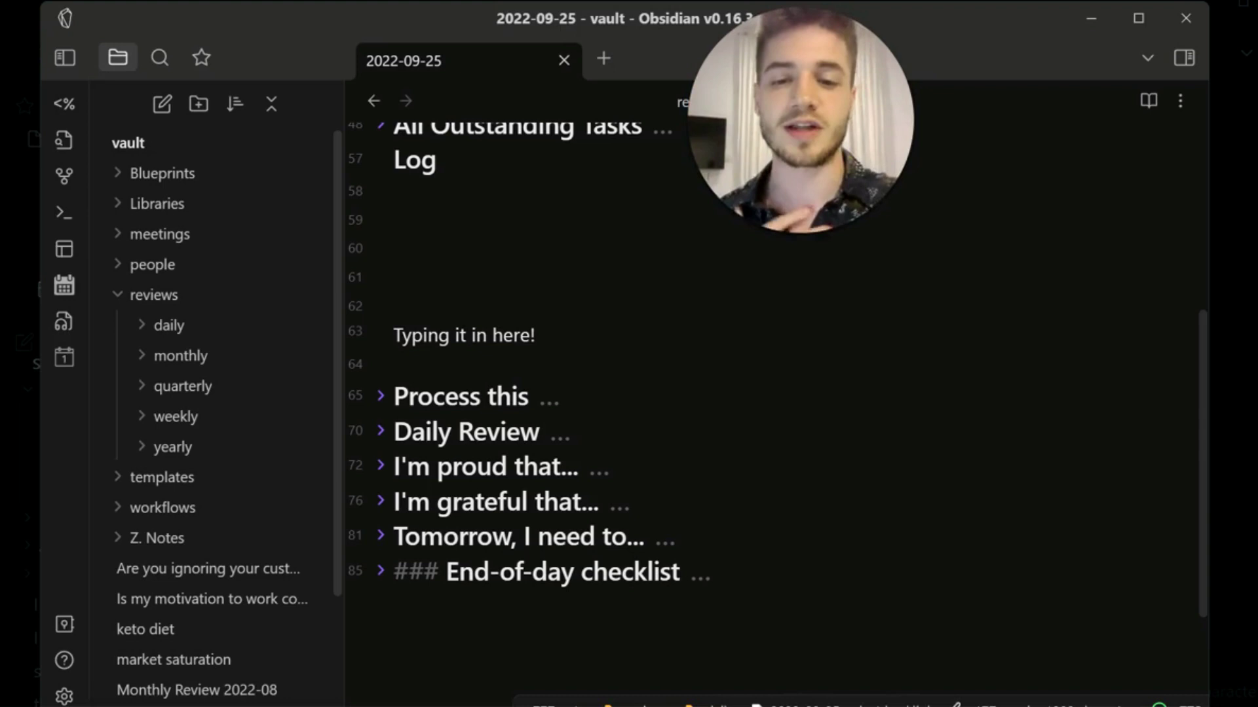
left_click(527, 502)
left_click(578, 466)
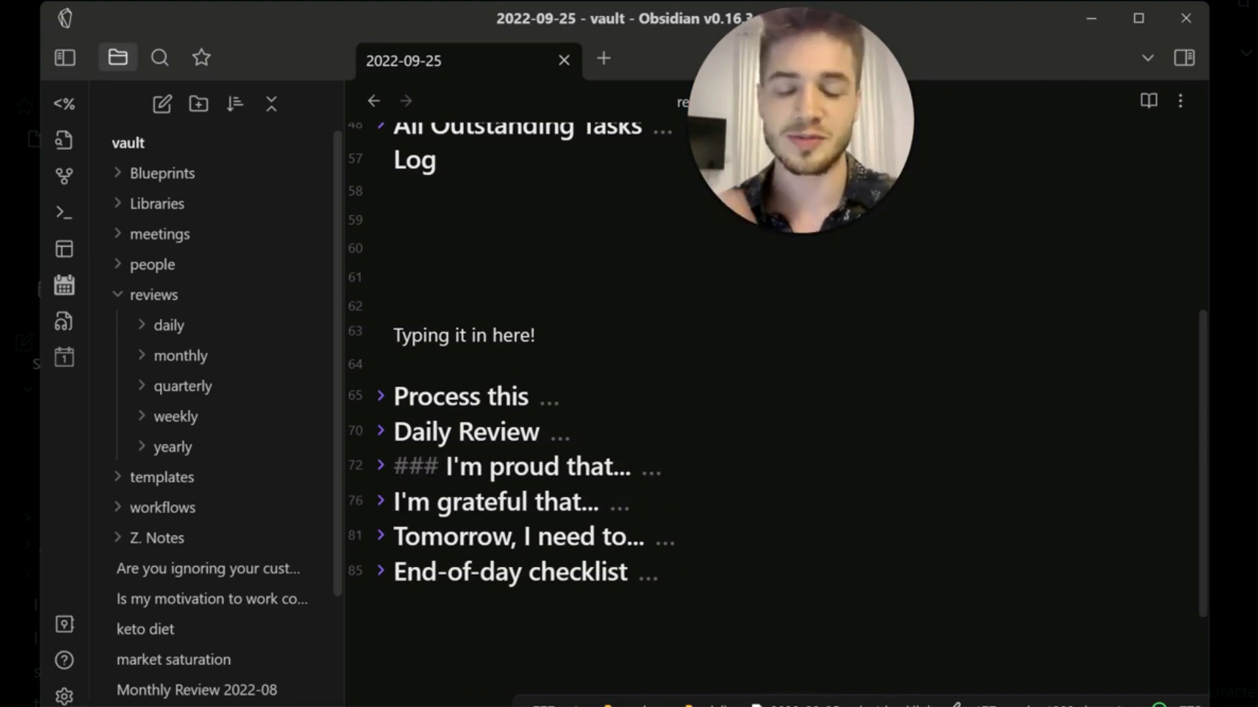
left_click(571, 432)
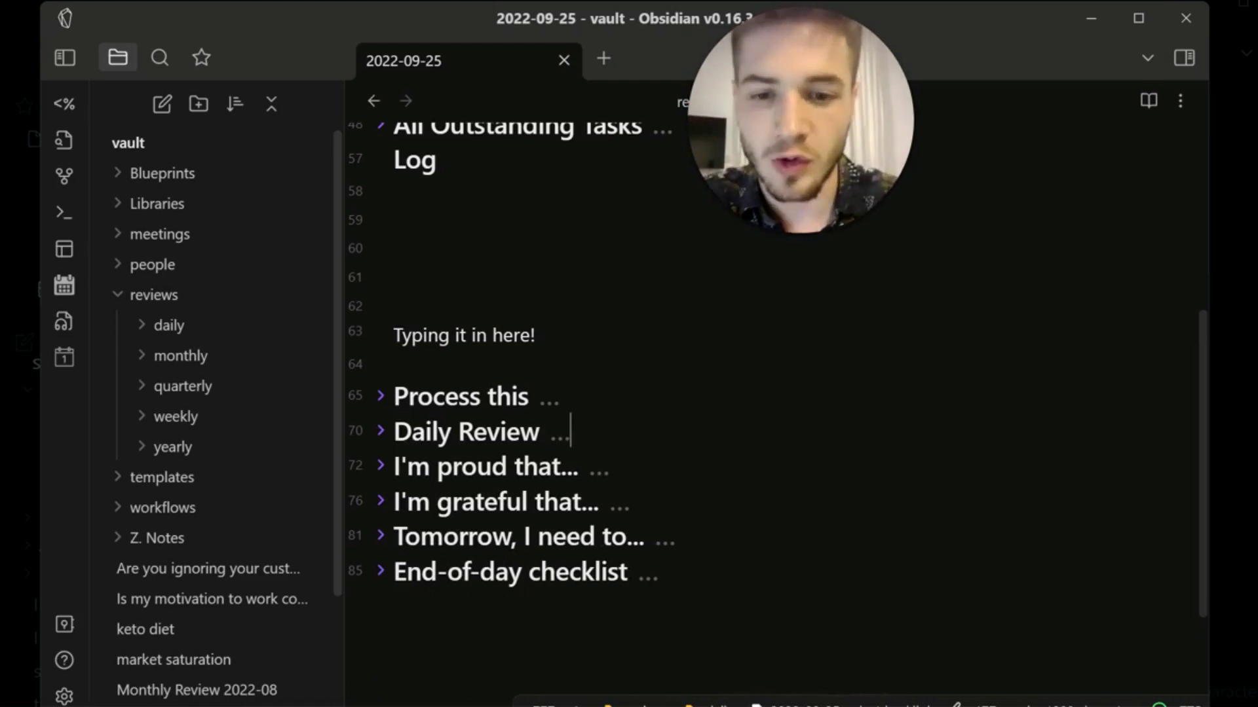
Step: Delete the sections from Process this to End-of-day checklist from the September 25 note
left_click_drag(658, 572, 393, 364)
key("BackSpace")
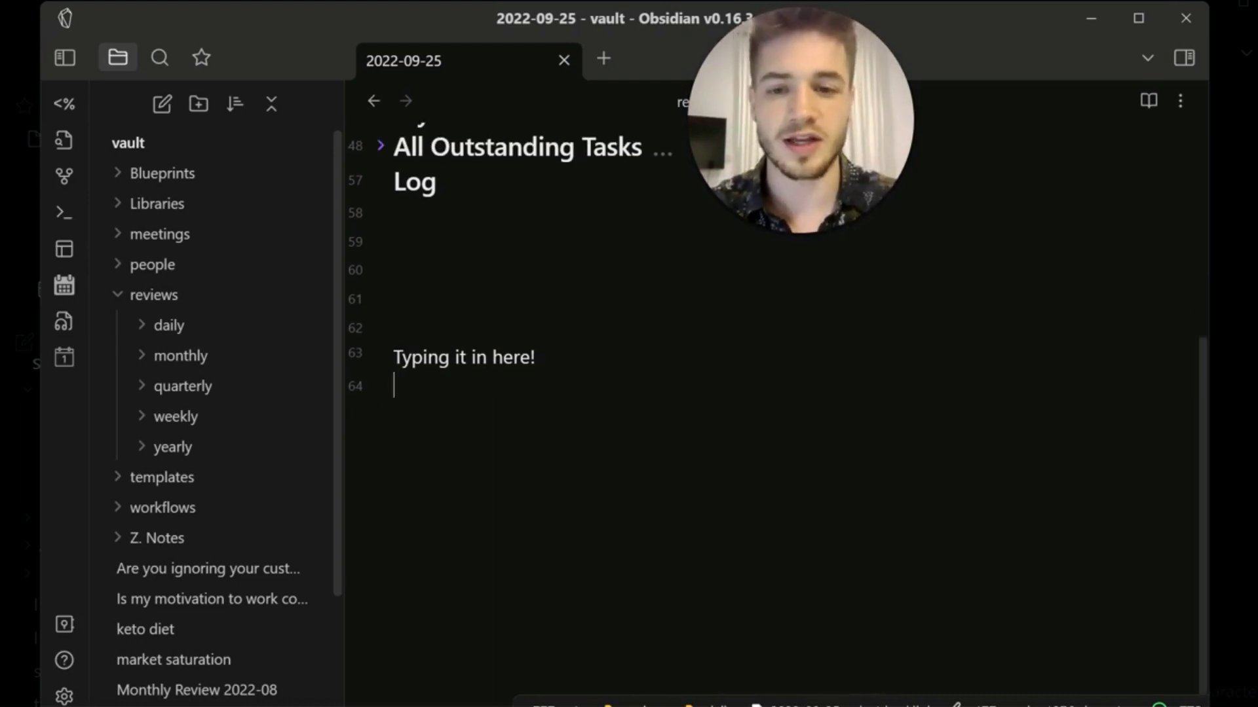
Step: Fold the Log section, highlight the headings from 5 Min Morning to Log, and clear the selection
scroll(773, 393, "up", 3)
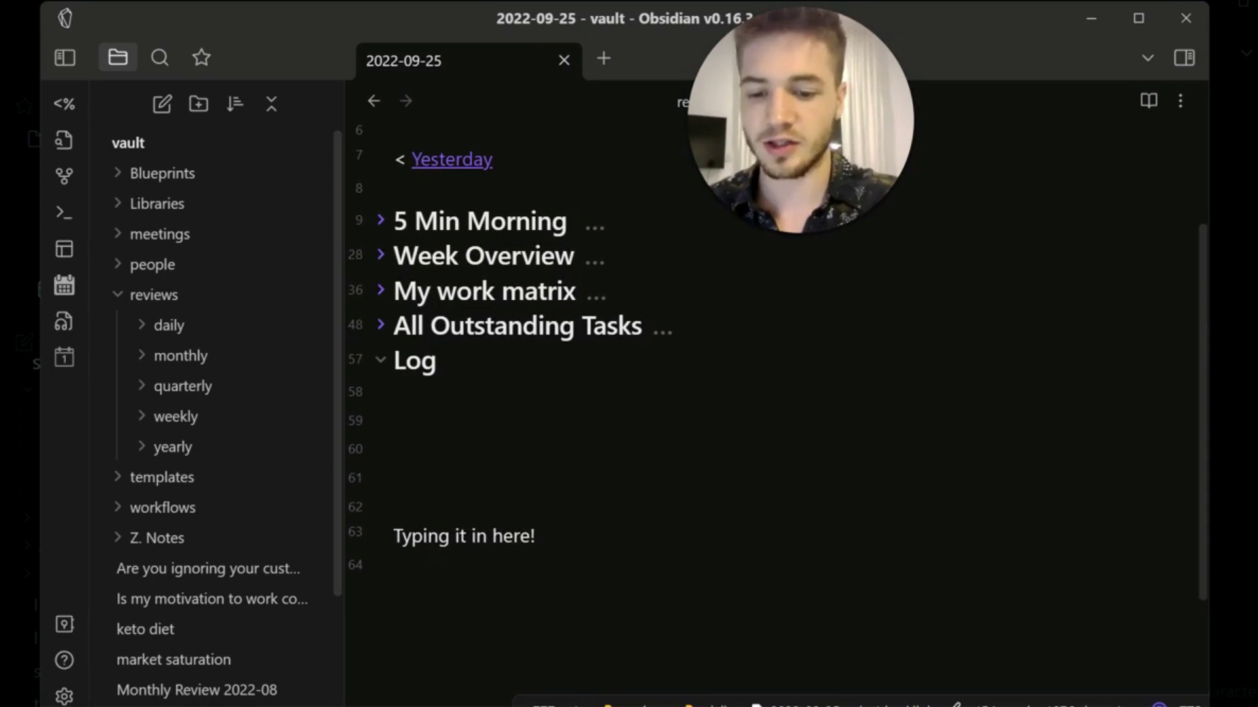
left_click(380, 359)
left_click_drag(414, 377, 469, 516)
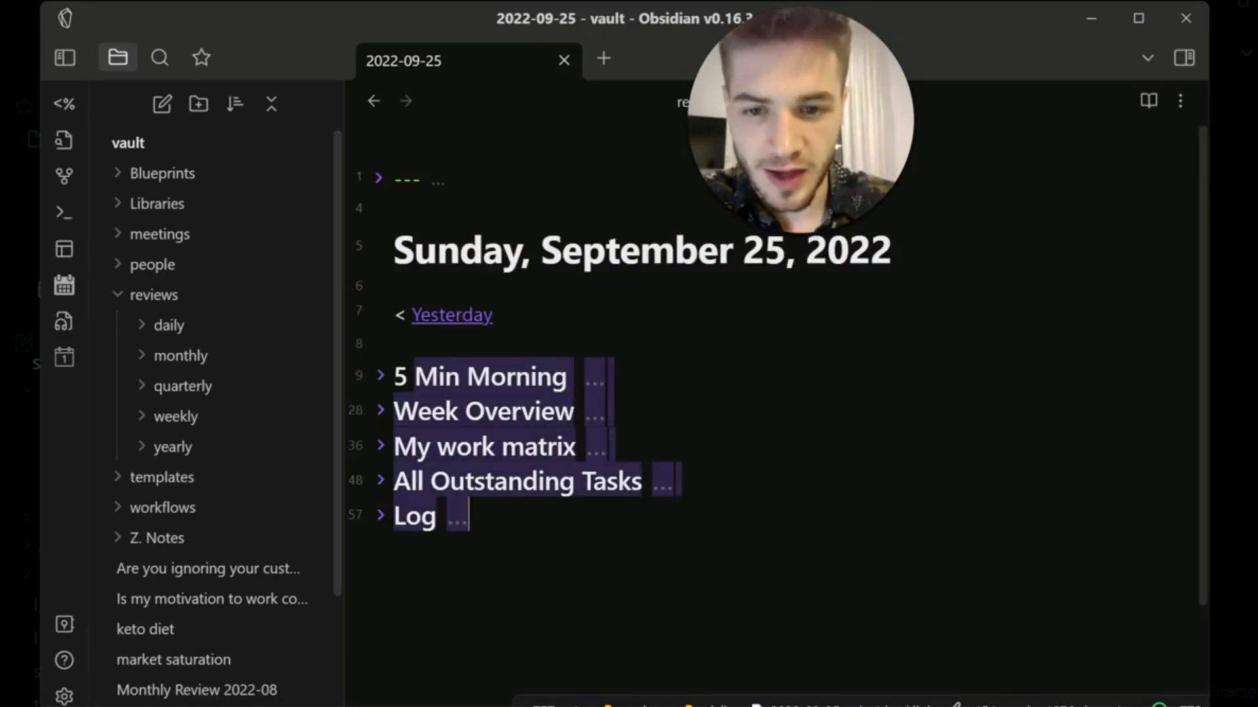
left_click(519, 517)
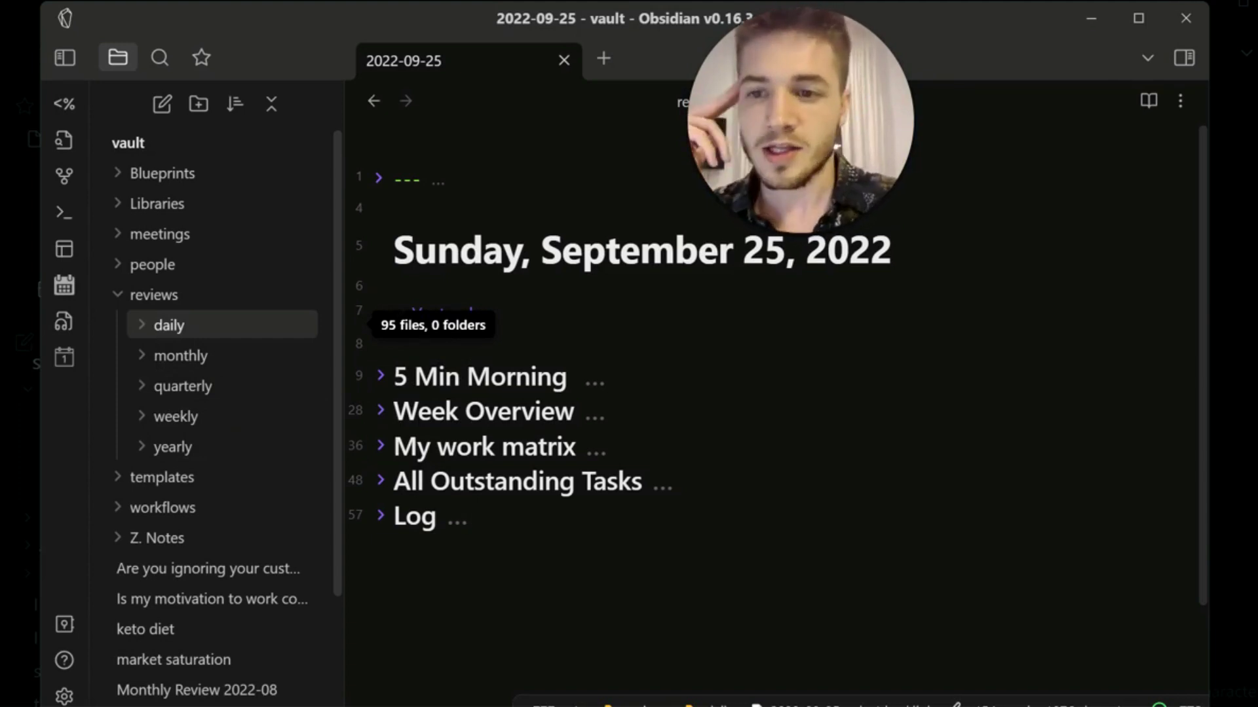
Step: Look through the notes in the daily reviews folder and the weekly reviews folder, collapsing each folder again
left_click(169, 325)
scroll(233, 510, "down", 5)
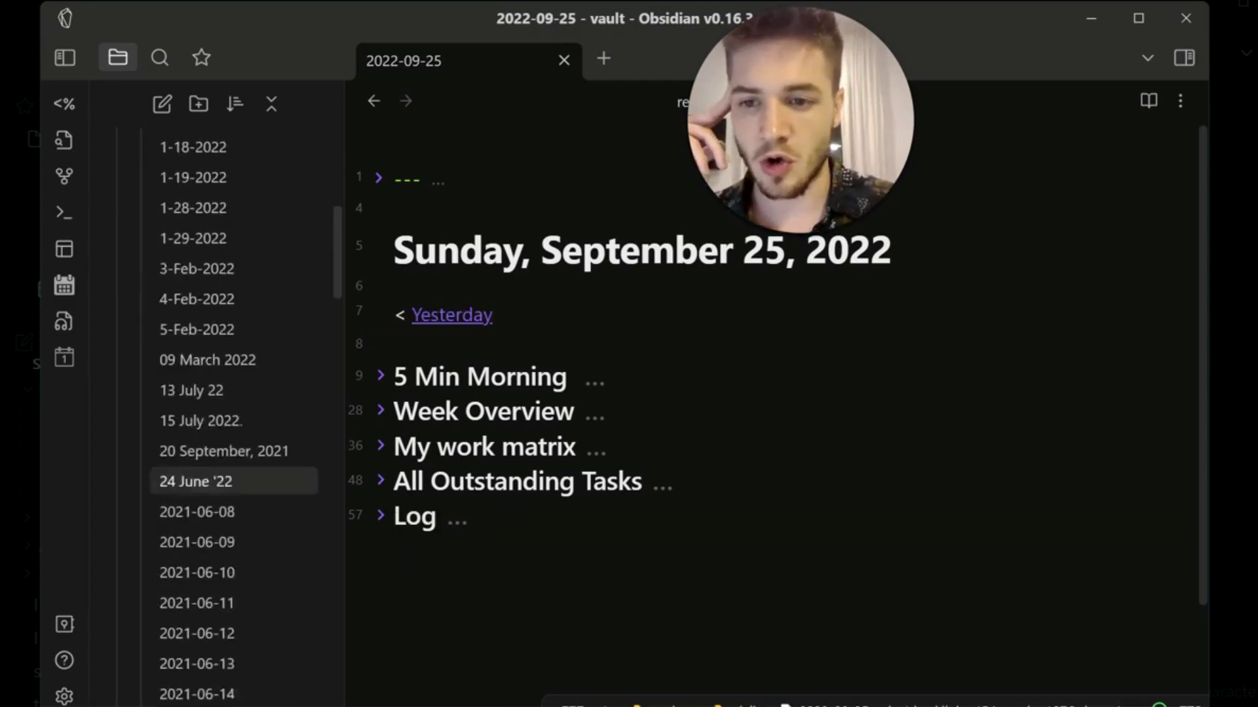
scroll(229, 481, "down", 20)
scroll(229, 655, "up", 20)
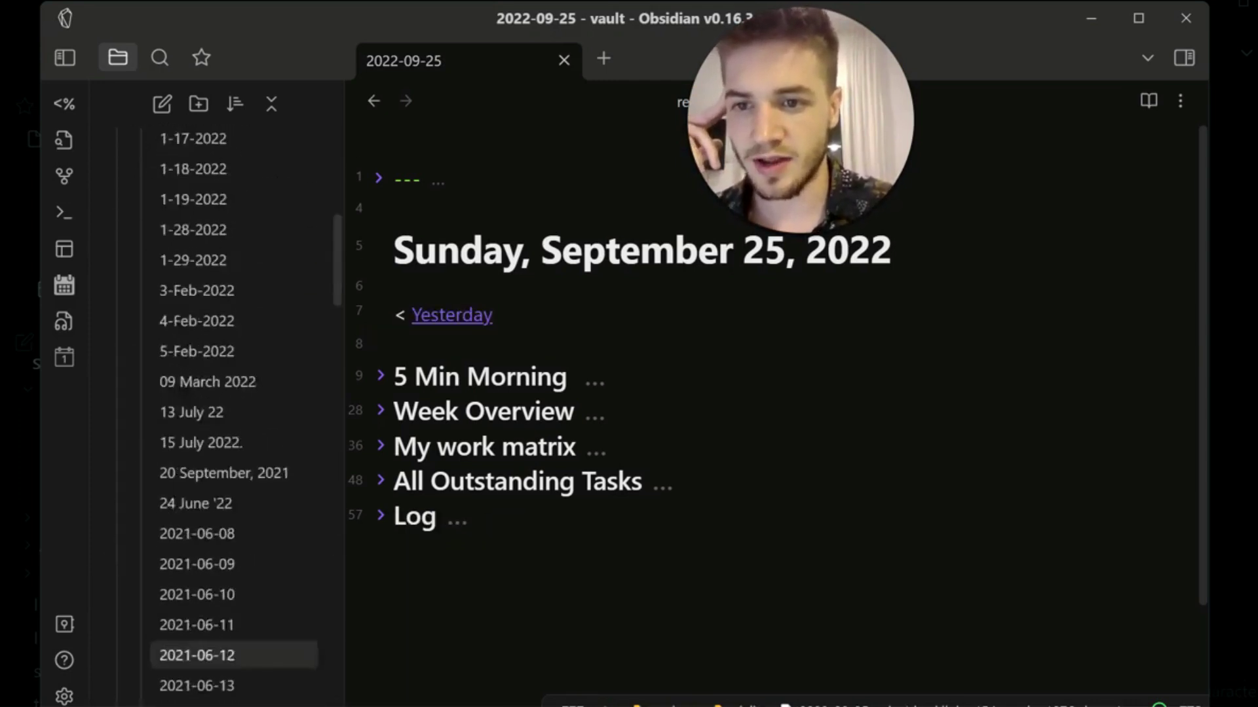
scroll(216, 534, "up", 6)
left_click(169, 325)
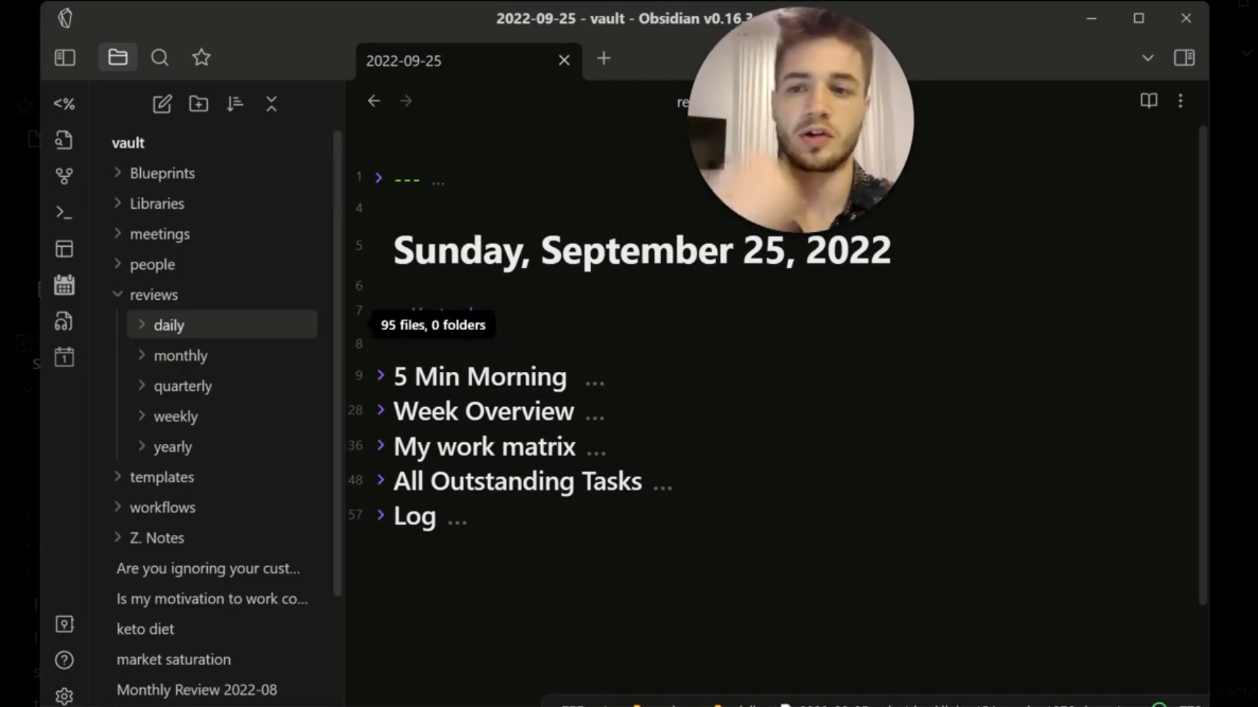
left_click(176, 417)
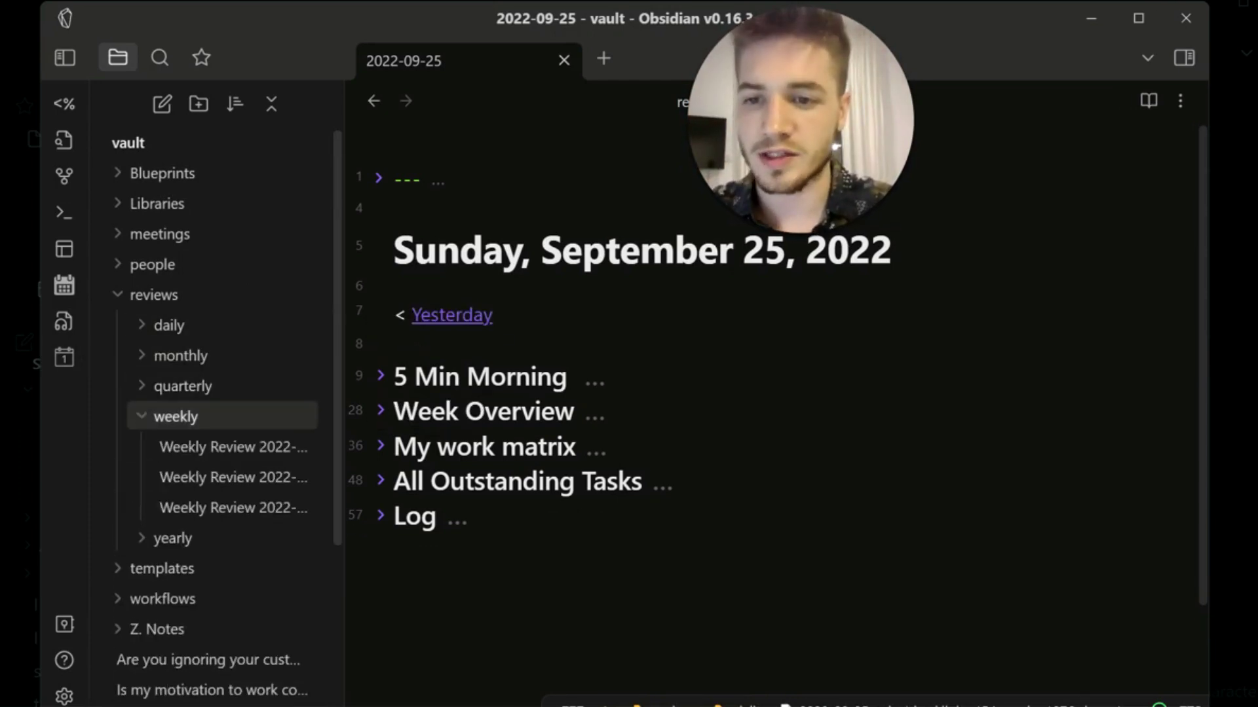
left_click(175, 417)
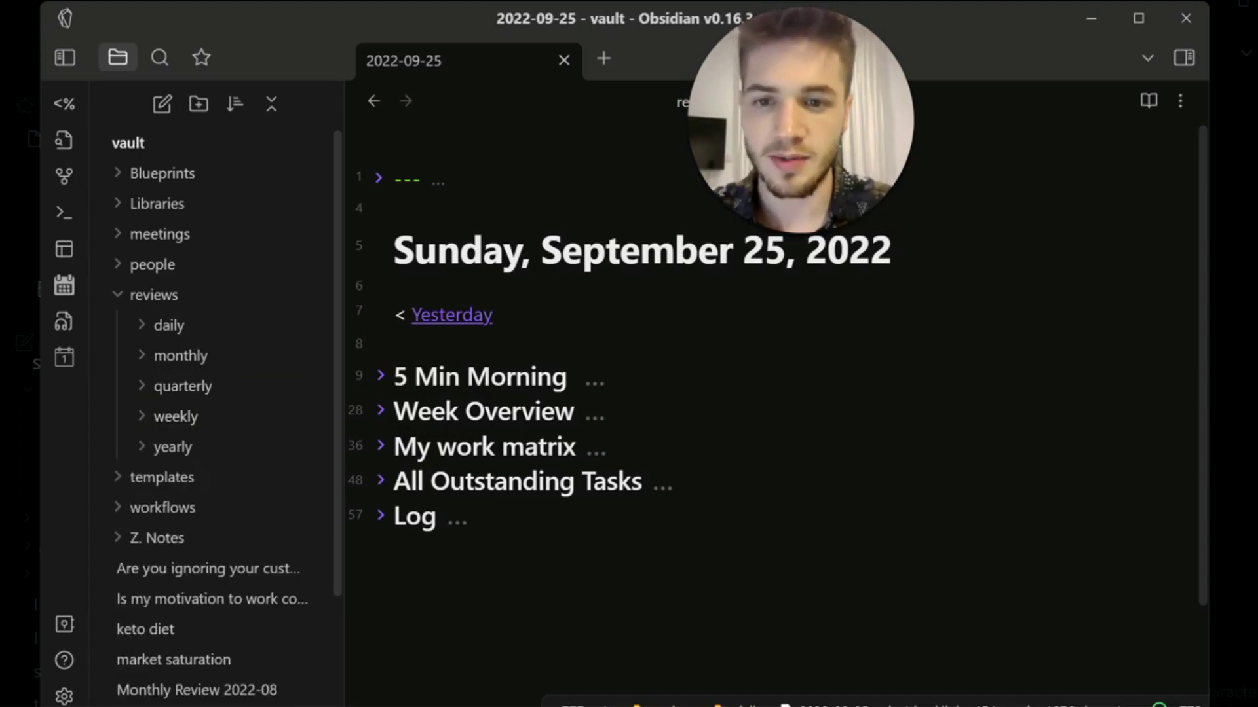
Step: Unfold the Week Overview section and open the source note of its embedded This week section
left_click(380, 411)
scroll(776, 411, "down", 5)
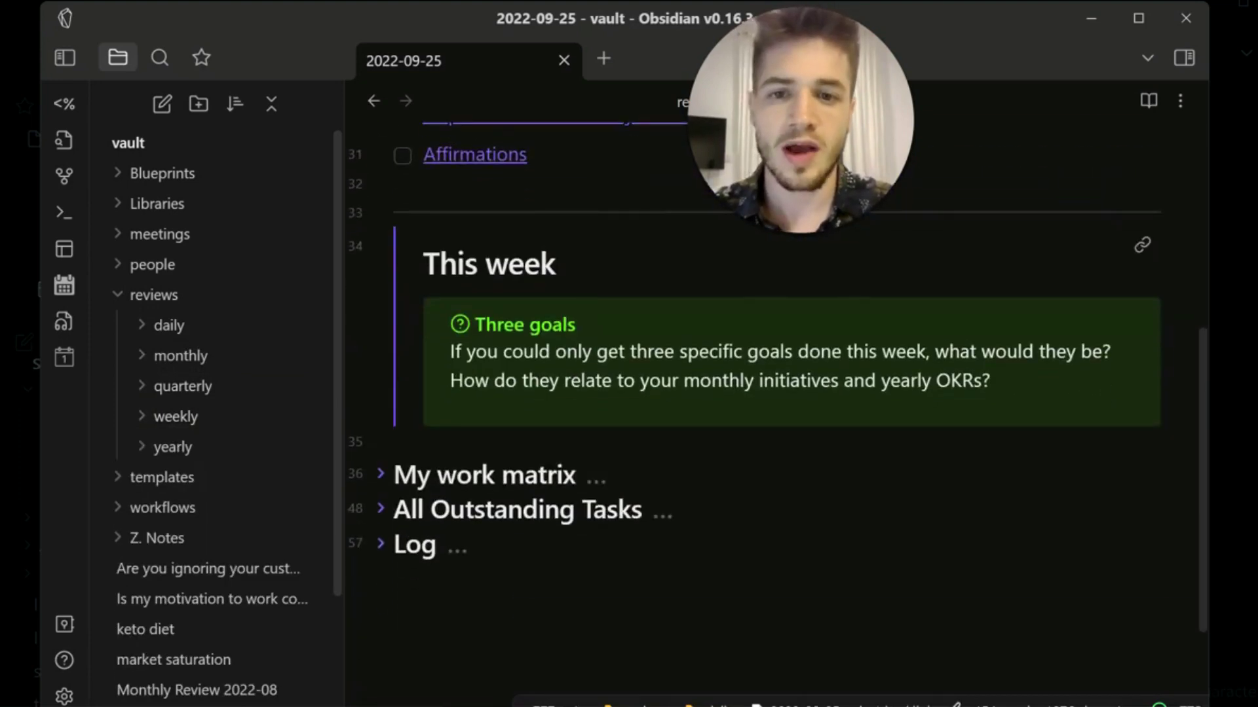
scroll(778, 393, "up", 1)
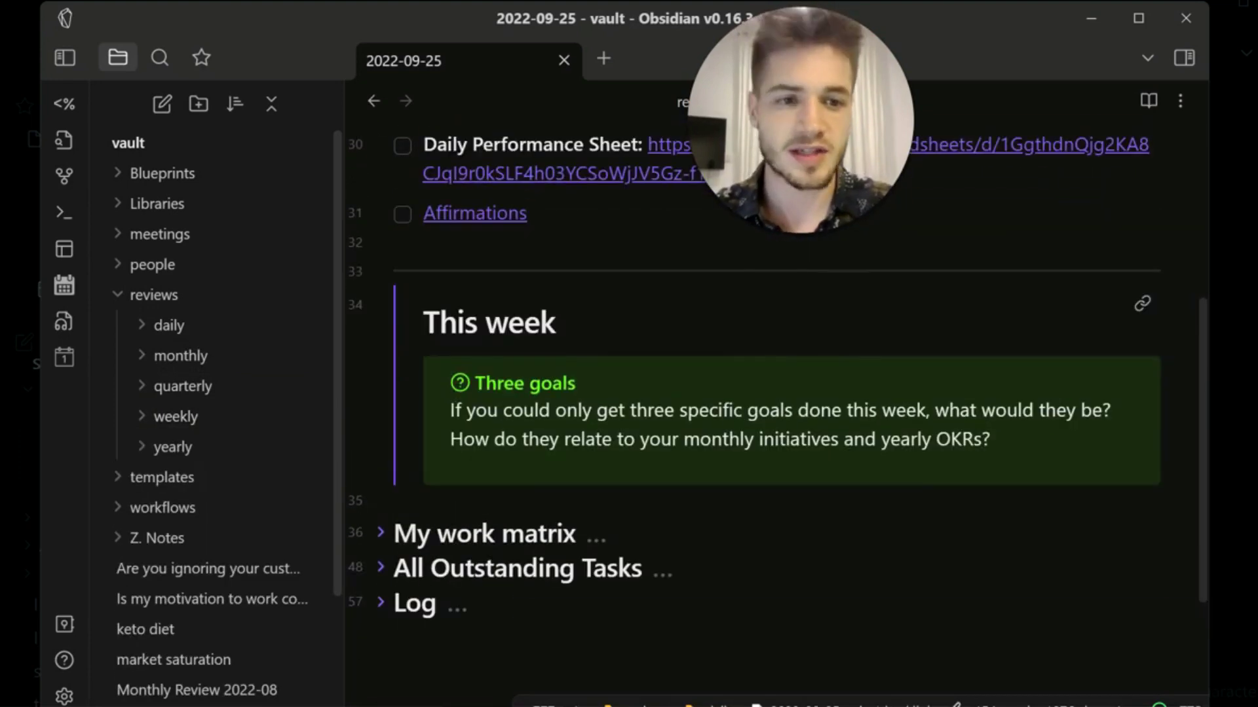
left_click(1141, 305)
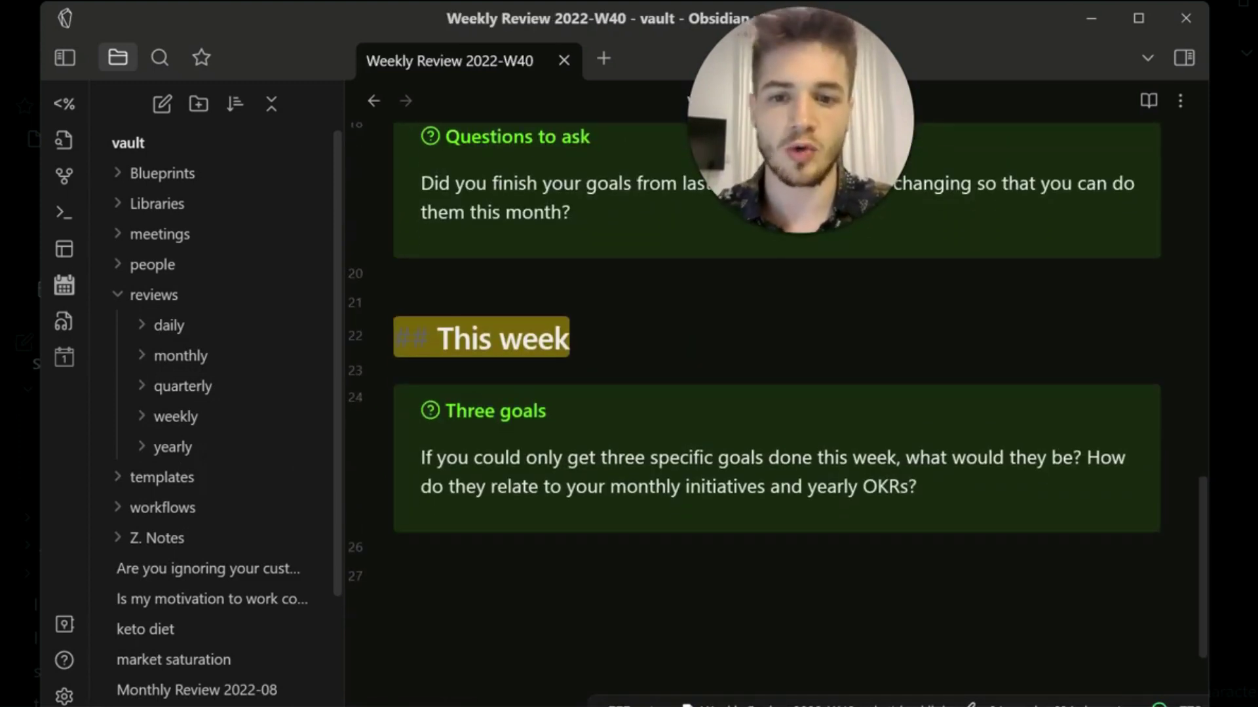
Step: Add the checklist items "Task 1" and "Task 2" below the Three goals callout, followed by an empty checklist item
key("ctrl+l")
type("Task 1")
key("Return")
type("Task 2")
key("Return")
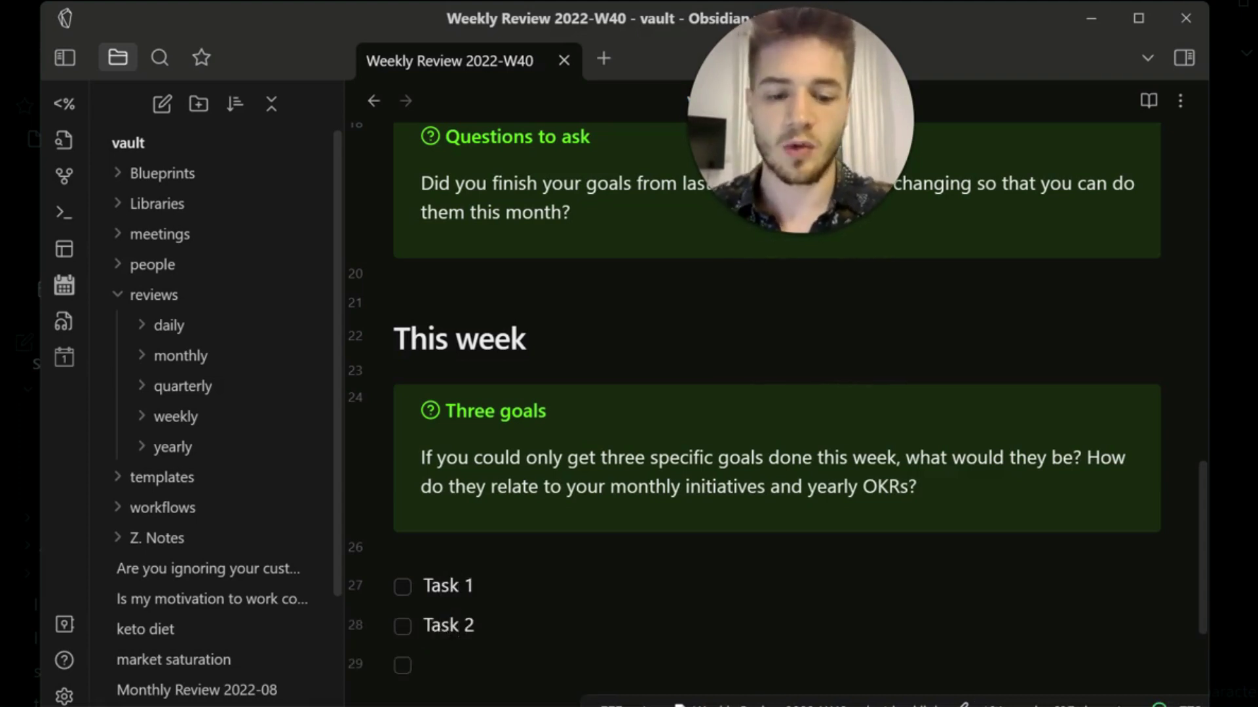
Step: Return to the 2022-09-25 daily note and check the goals in its embedded This week section
key("ctrl+alt+Left")
scroll(436, 244, "up", 2)
scroll(436, 244, "down", 2)
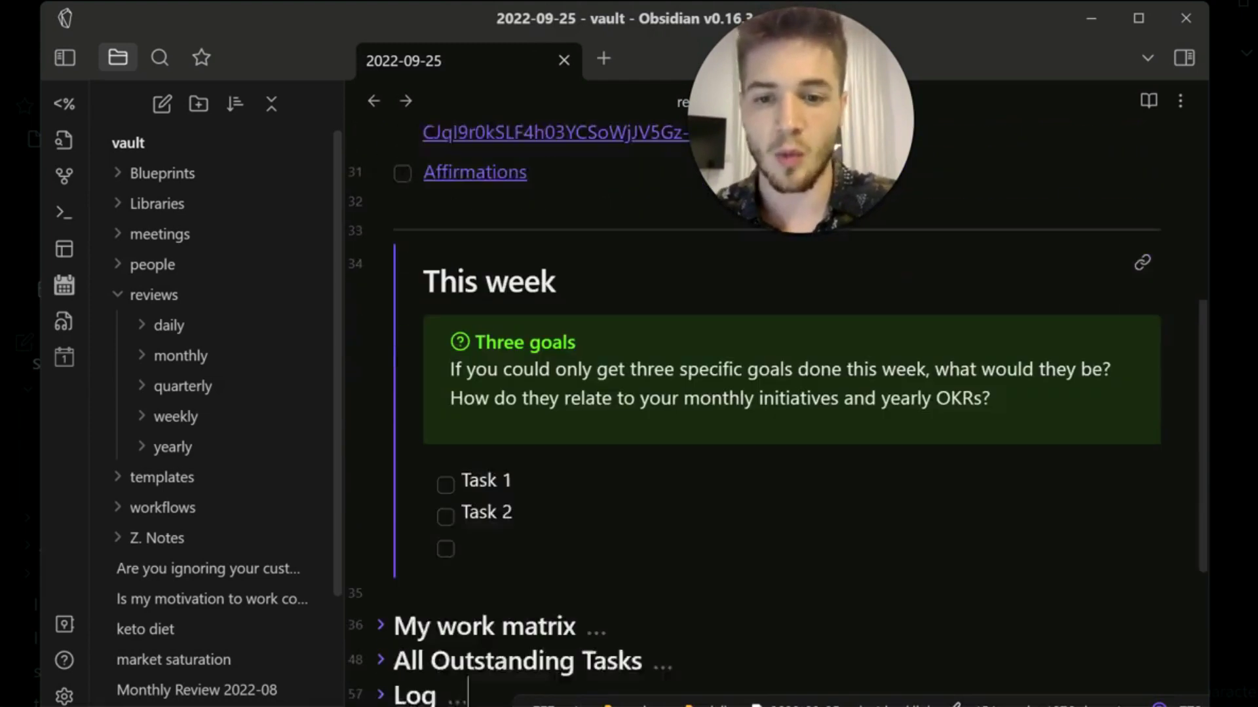
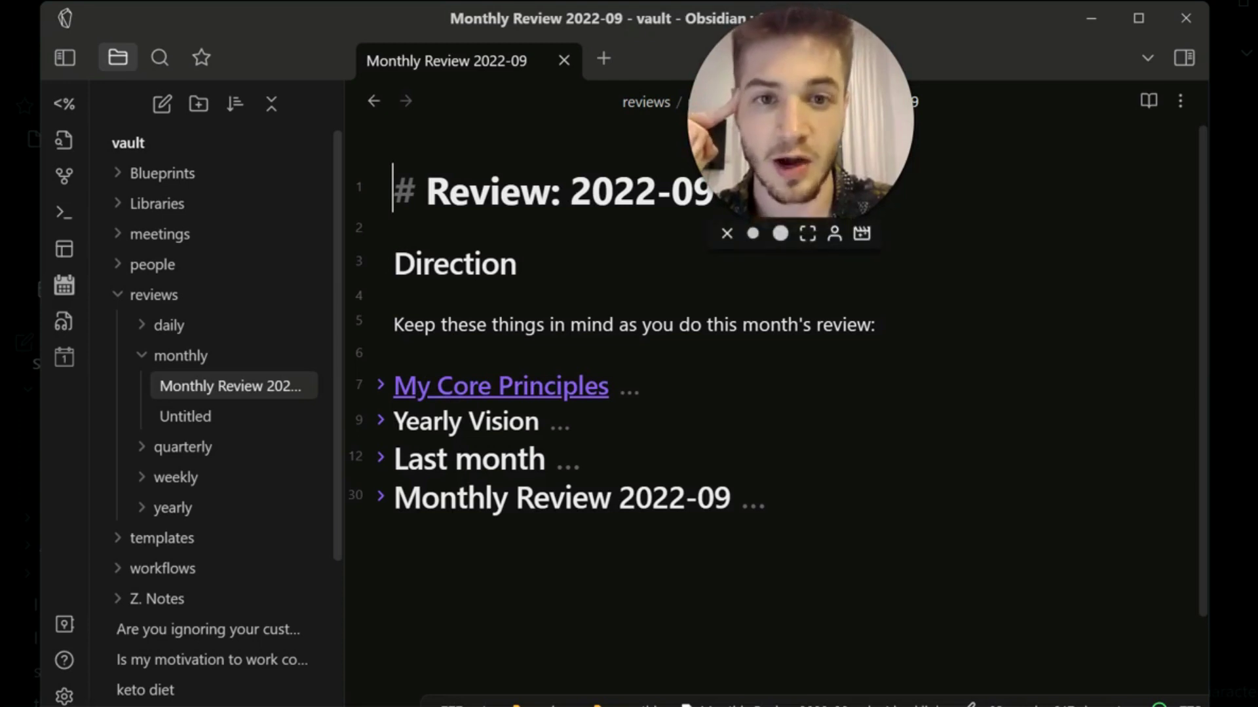
Step: Highlight the "Keep these things in mind as you do this month's review:" line, and put the cursor at its end
left_click_drag(876, 325, 393, 325)
left_click(486, 325)
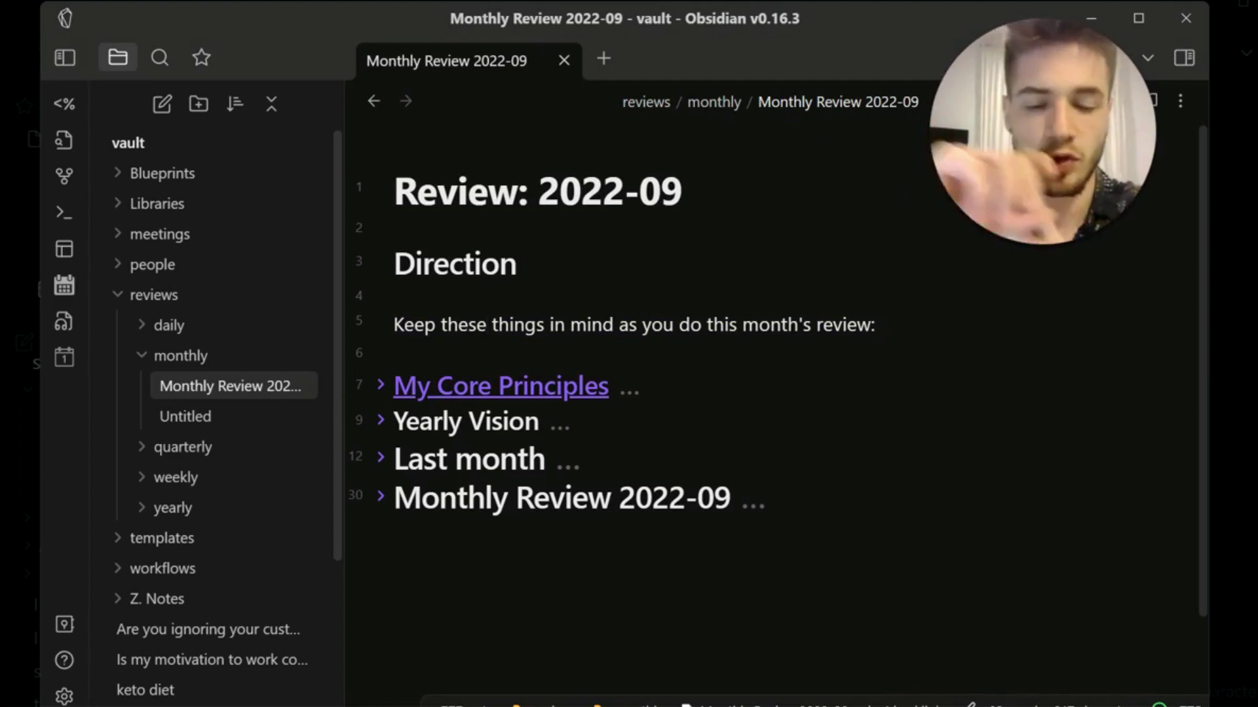
left_click_drag(513, 325, 876, 325)
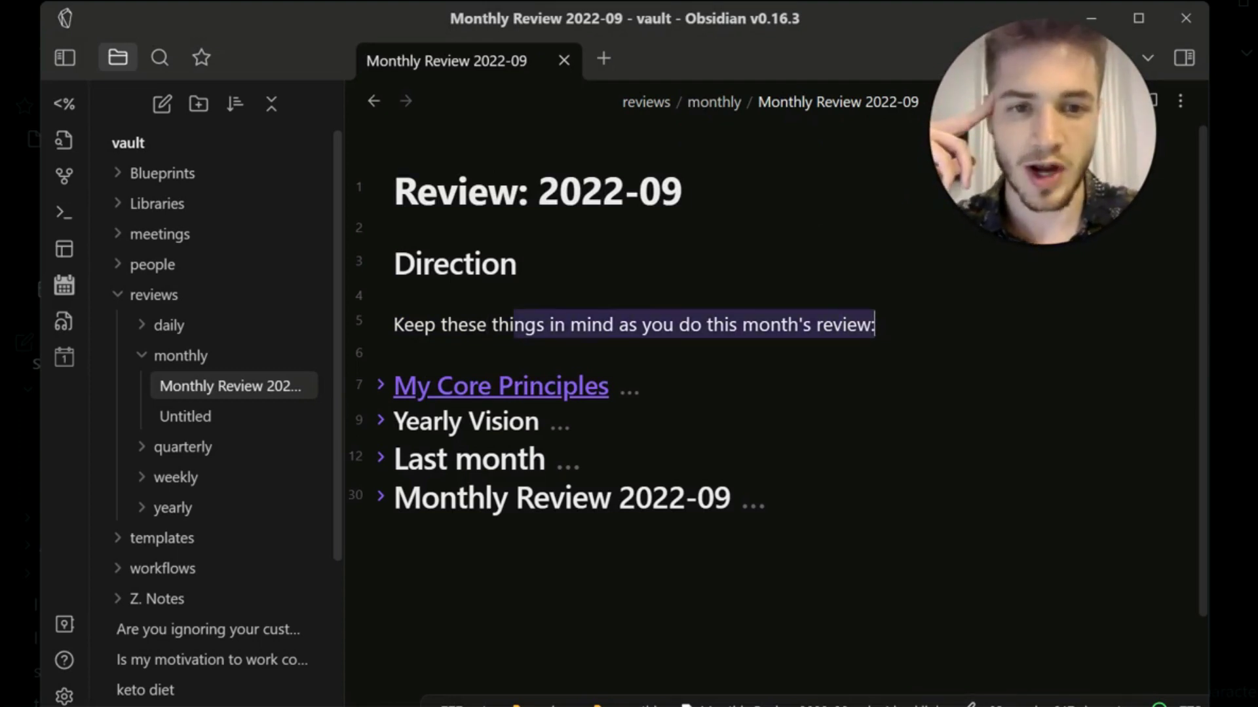
left_click(875, 325)
Step: Unfold the My Core Principles heading, look through its linked note, and return to Monthly Review 2022-09
left_click(380, 385)
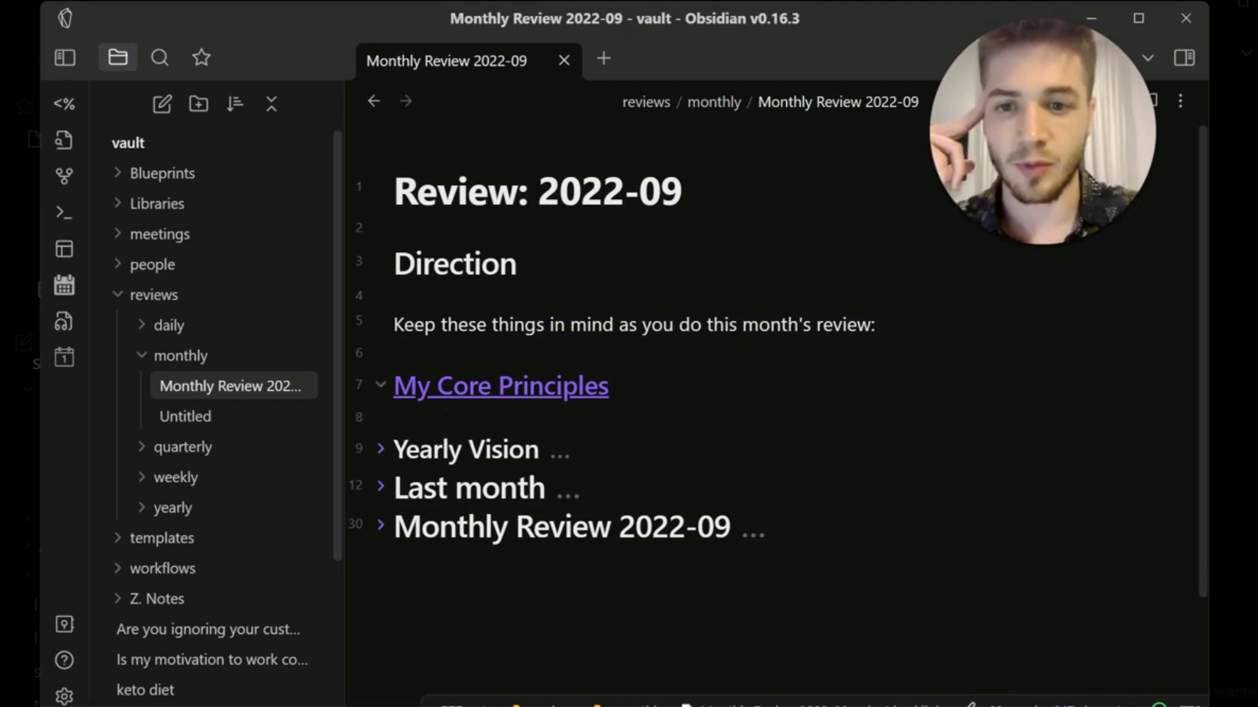
left_click(540, 393)
scroll(541, 398, "down", 15)
scroll(837, 289, "up", 15)
key("ctrl+alt+Left")
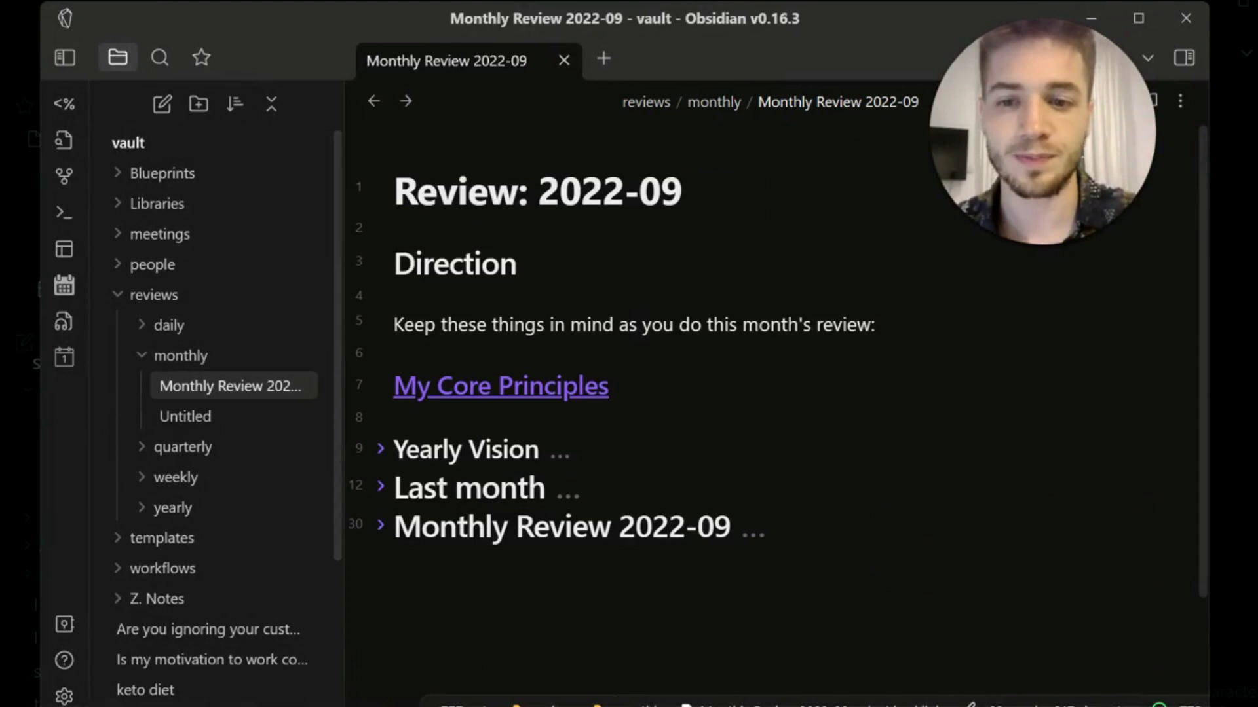
Step: Unfold the Yearly Vision section, examine the embedded Yearly Review 2022 objective and key results, and fold the section again
left_click(380, 449)
left_click(539, 449)
key("Down")
key("Down")
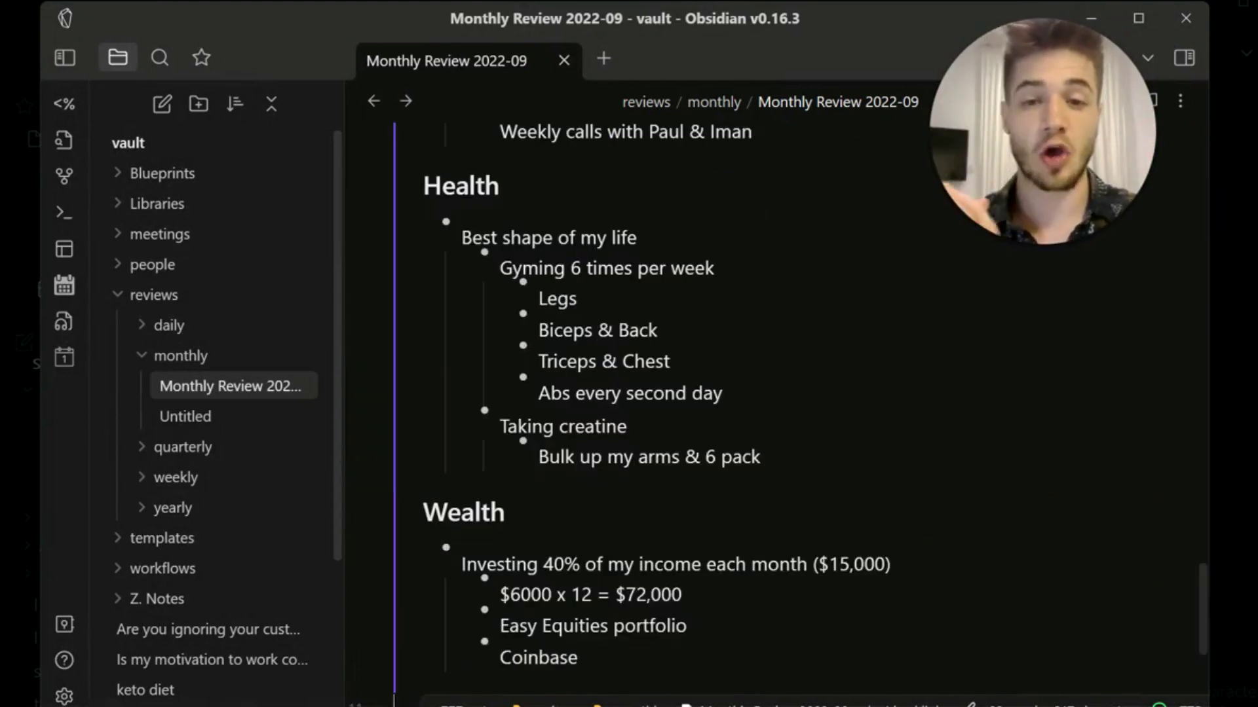
key("Down")
key("Up")
key("Up")
key("Up")
key("Up")
key("Up")
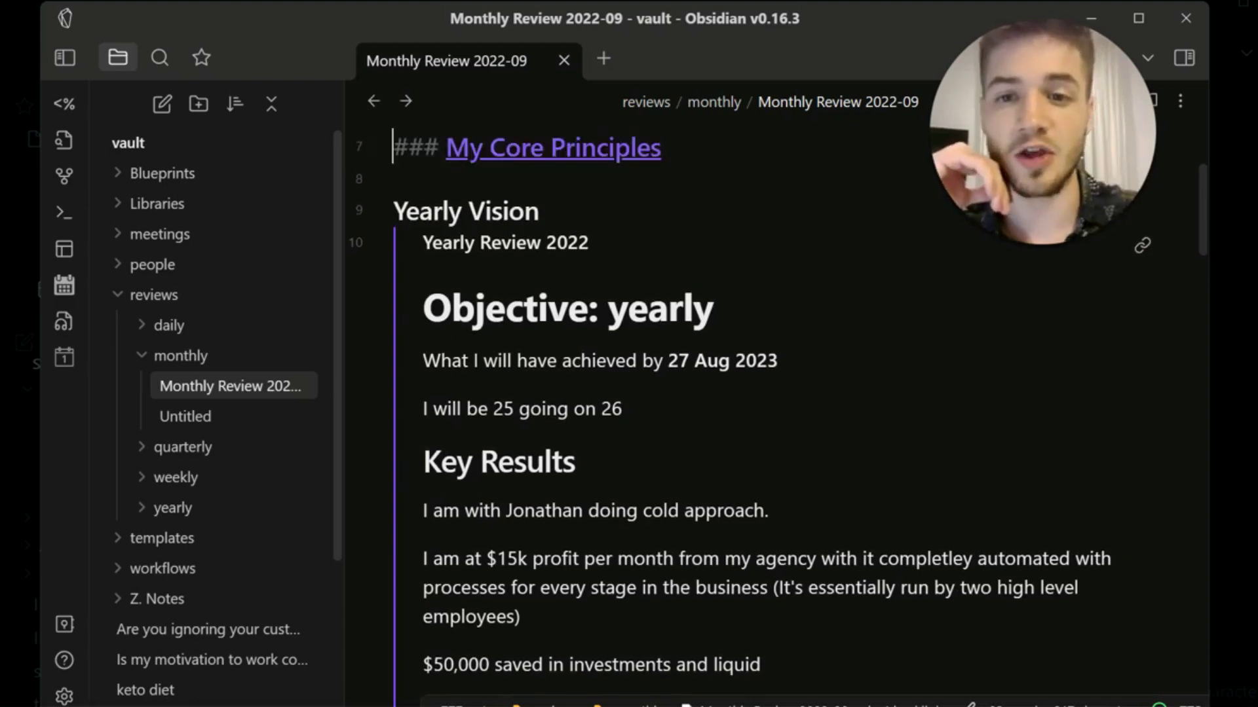
scroll(539, 450, "up", 3)
key("ctrl+alt+[")
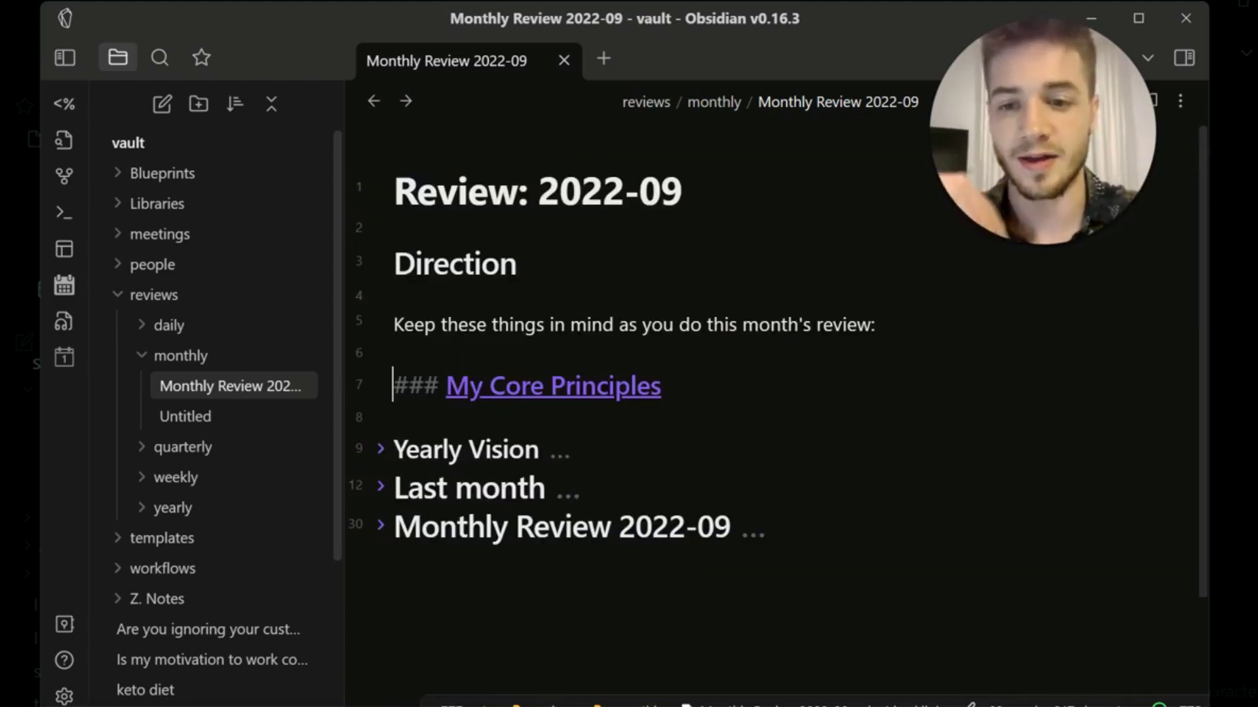
Step: Unfold the Last month and Other reflections sections and examine the Questions to ask in each
left_click(380, 487)
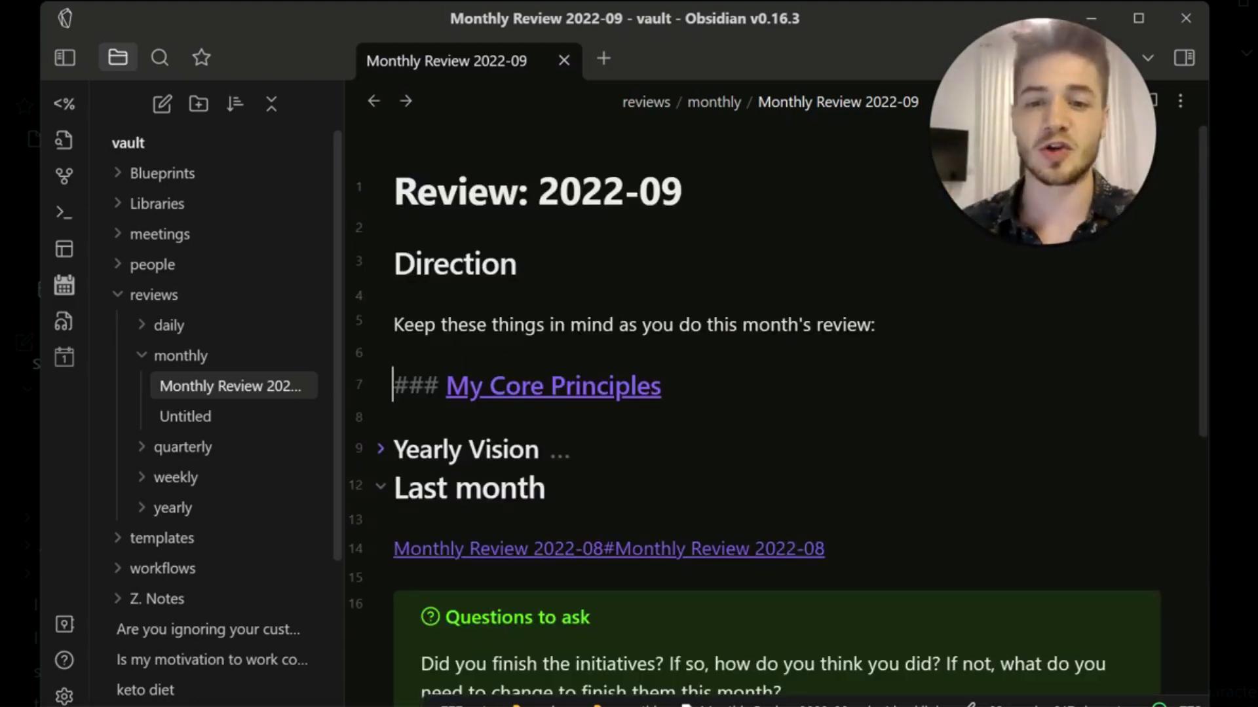
scroll(777, 422, "down", 2)
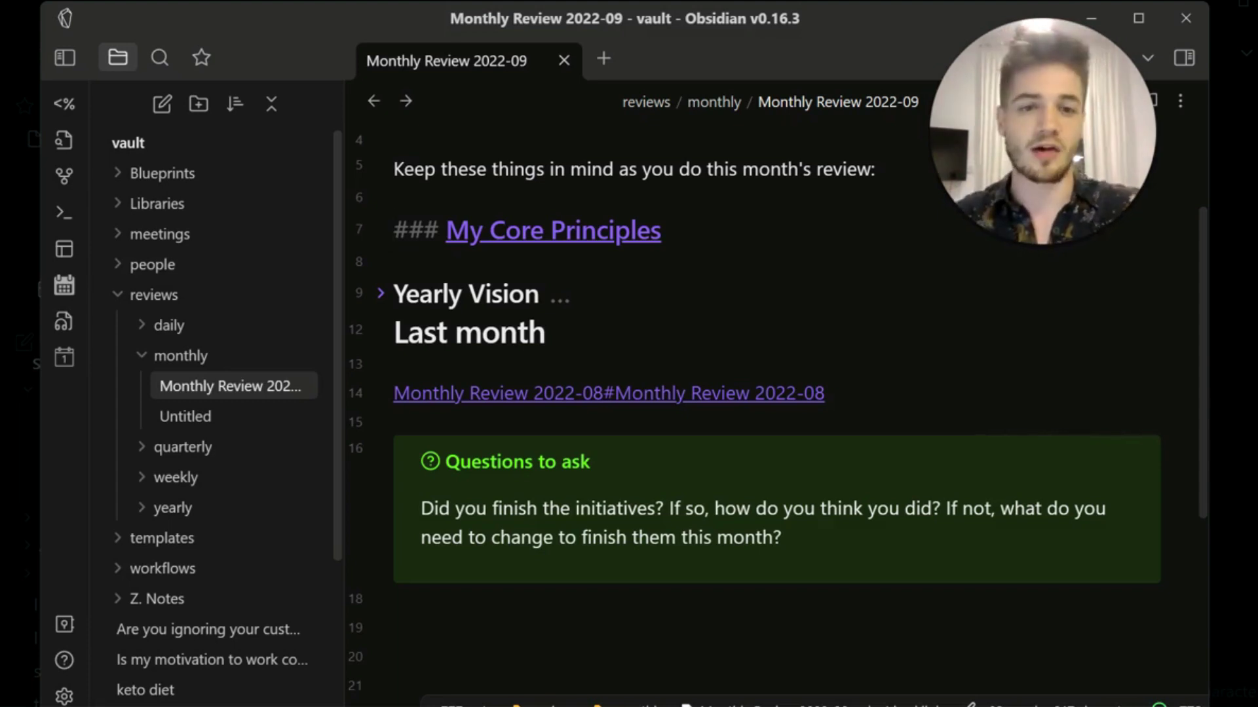
left_click(394, 363)
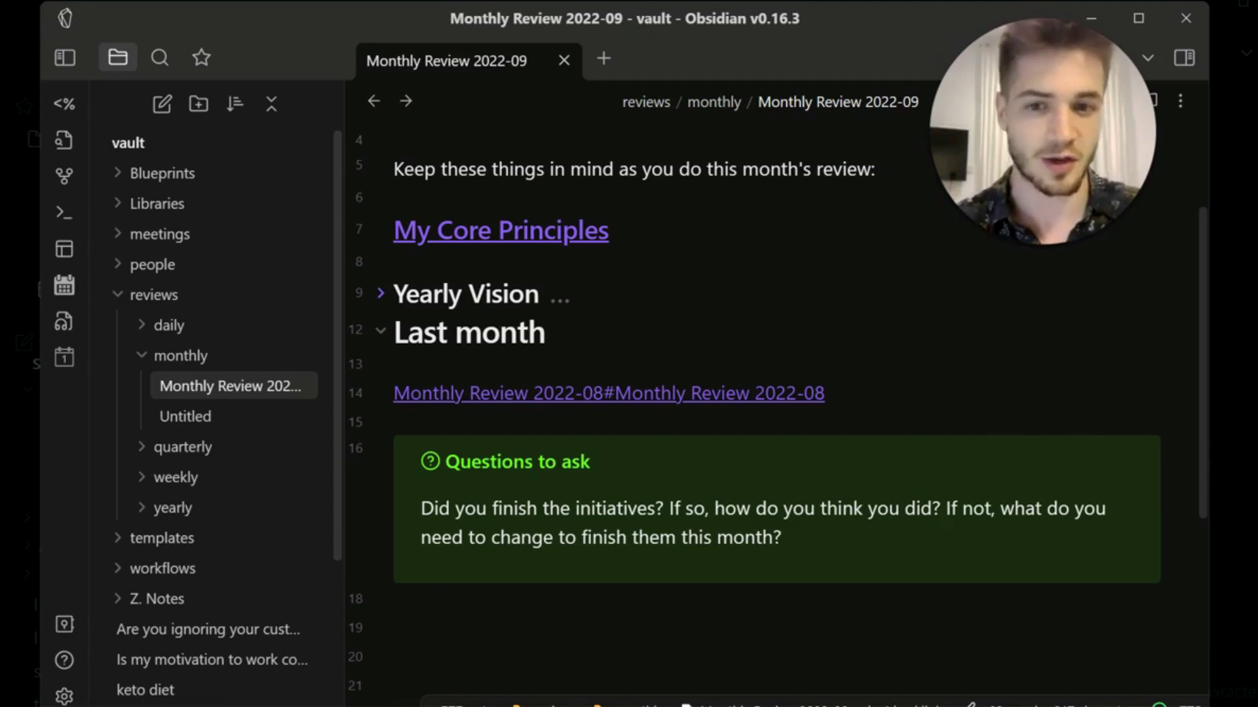
scroll(778, 383, "down", 5)
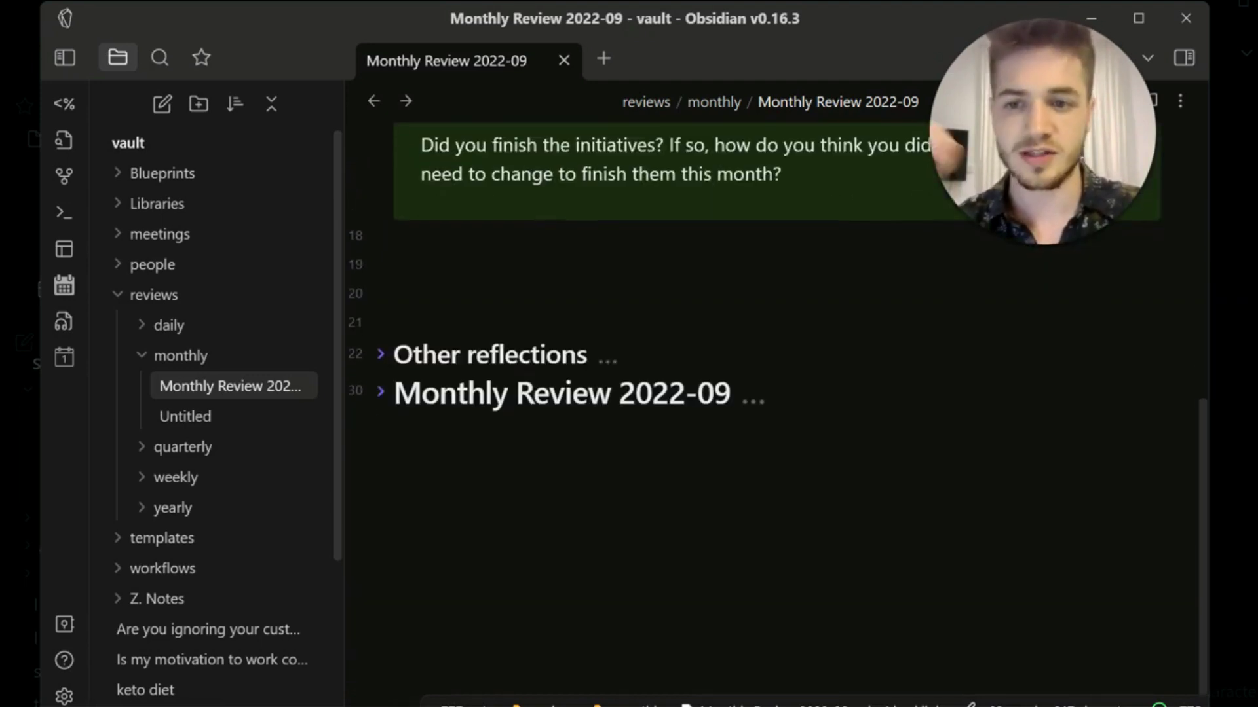
left_click(380, 354)
scroll(778, 383, "down", 4)
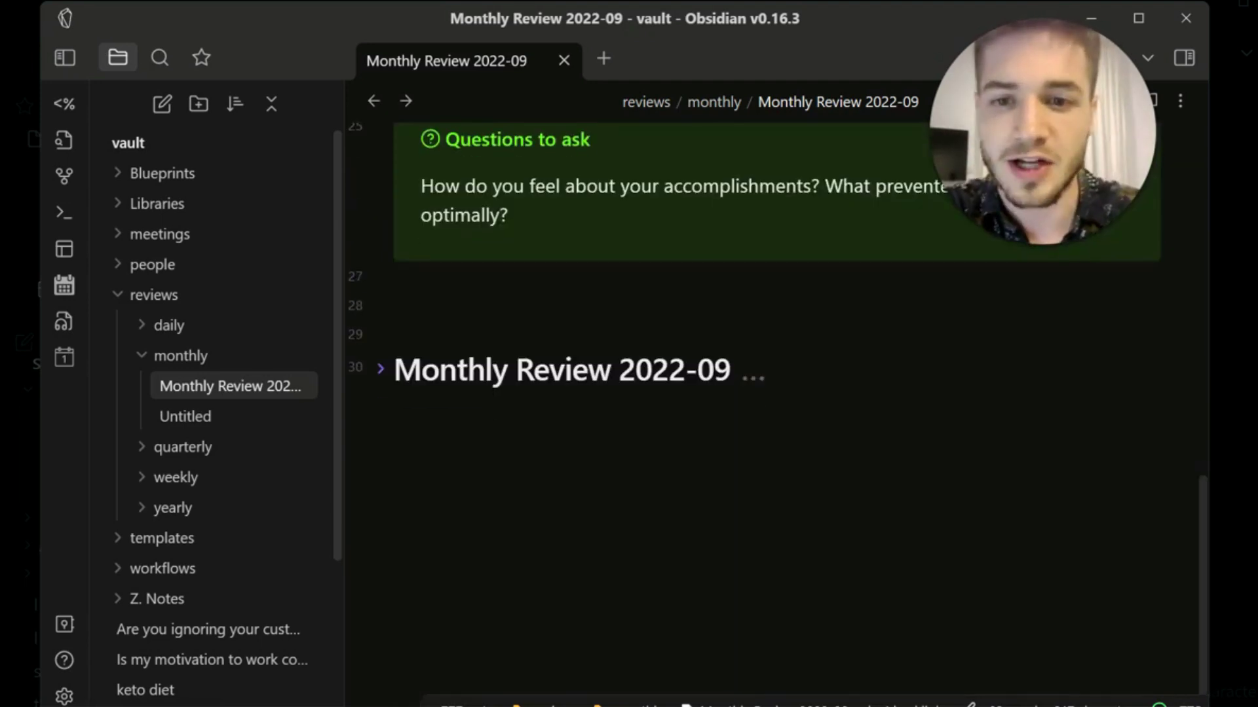
Step: Unfold the Monthly Review 2022-09 section, examine its question about this month's initiatives, and return to the Last month section
left_click(381, 369)
left_click(380, 369)
left_click(381, 369)
scroll(778, 383, "down", 4)
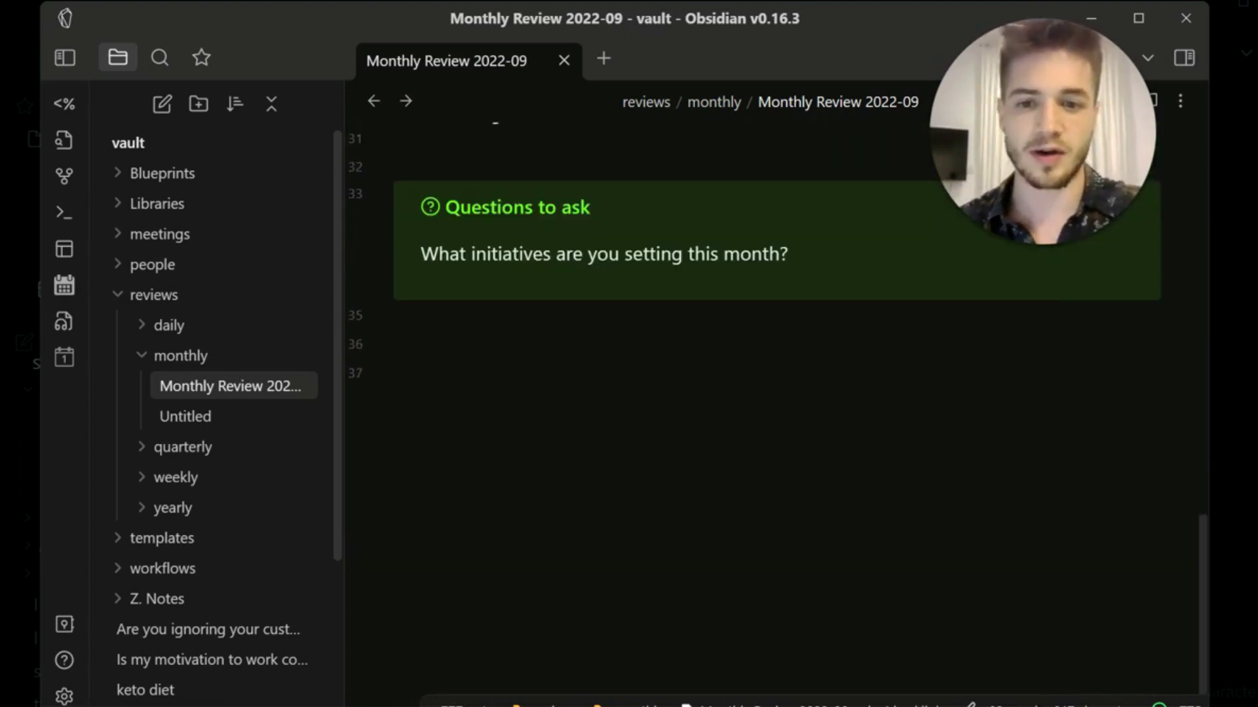
scroll(393, 372, "up", 14)
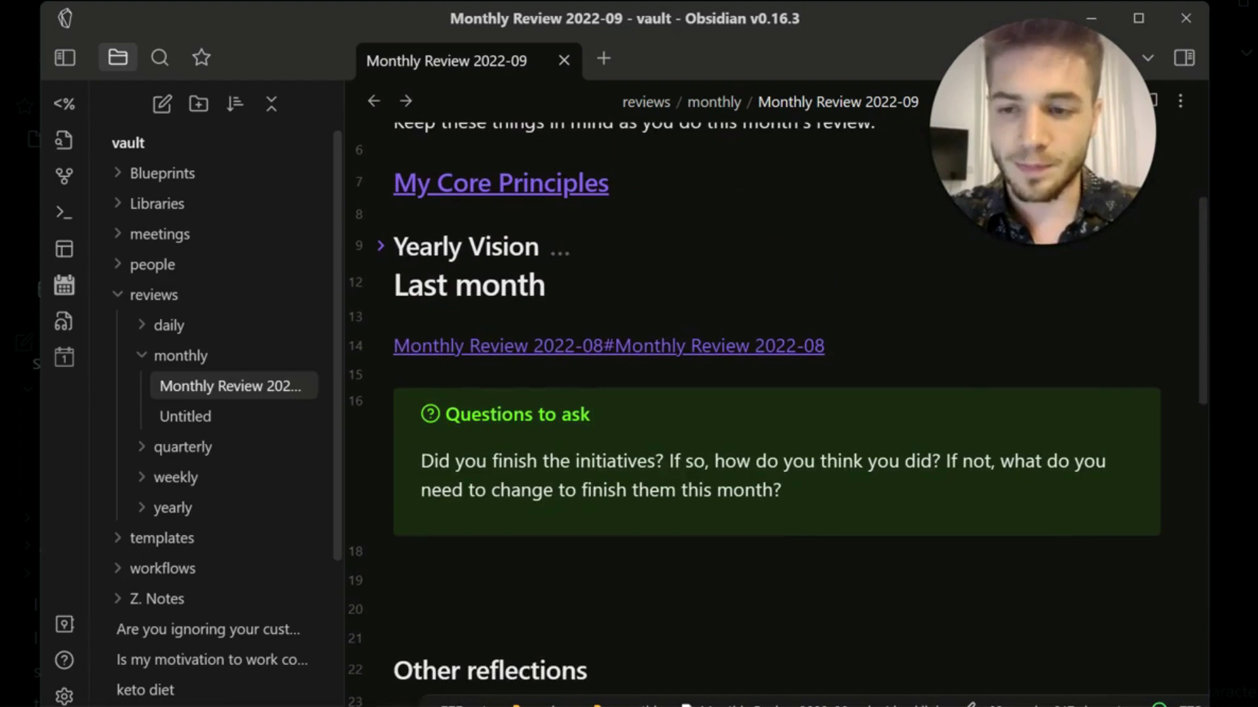
Step: Collapse the monthly folder, expand the quarterly folder, and open the Q3 - 2022 note
left_click(180, 355)
left_click(183, 386)
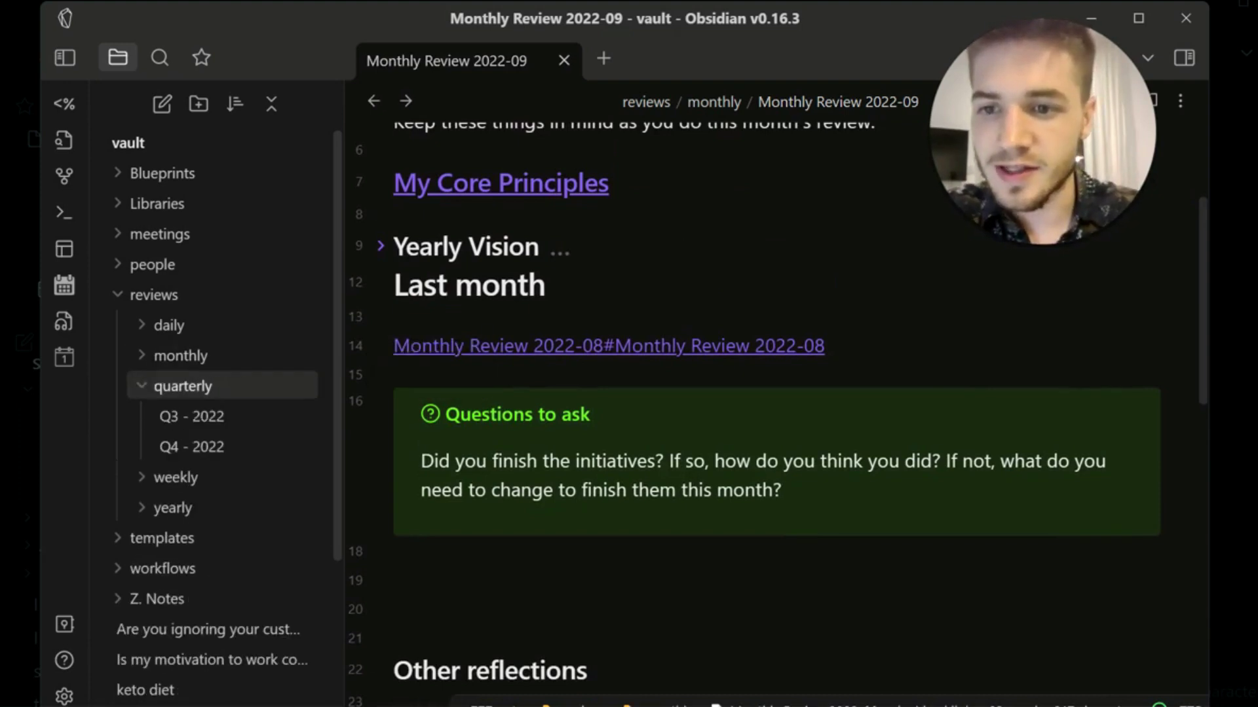
left_click(191, 416)
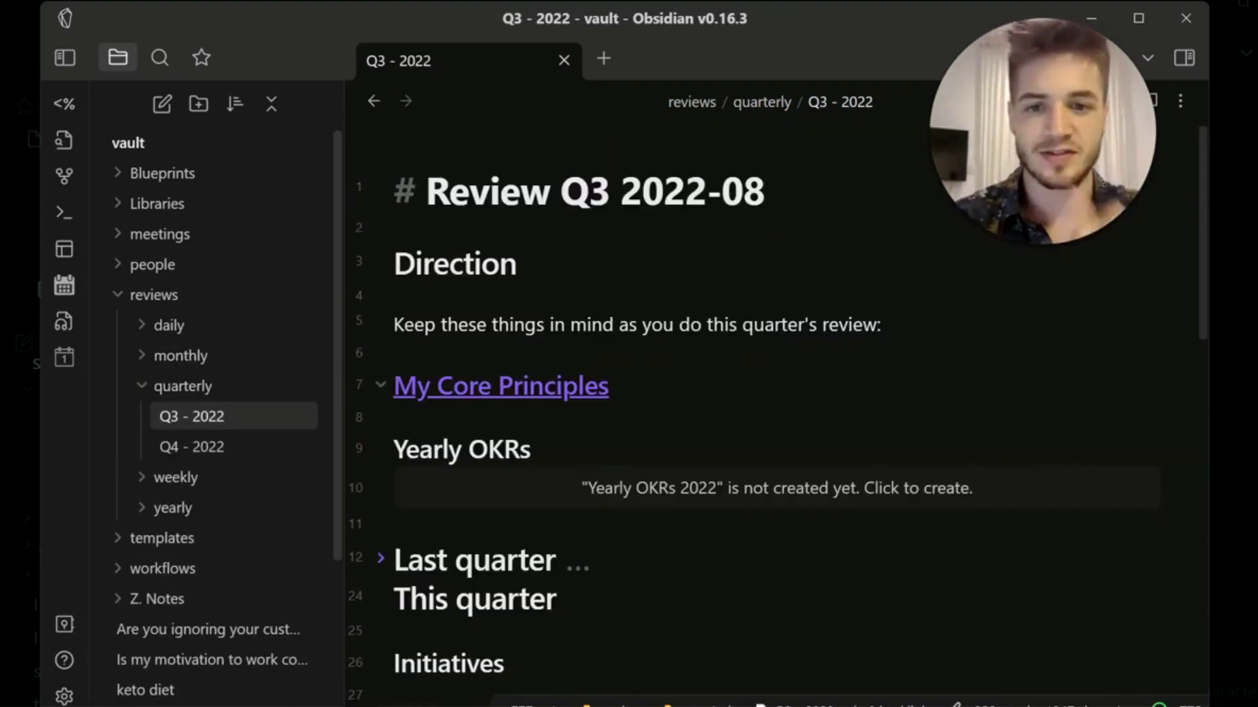
Step: Examine the Q3 - 2022 review from its Direction section through Last quarter to the This quarter initiatives
scroll(504, 382, "down", 2)
scroll(504, 382, "up", 2)
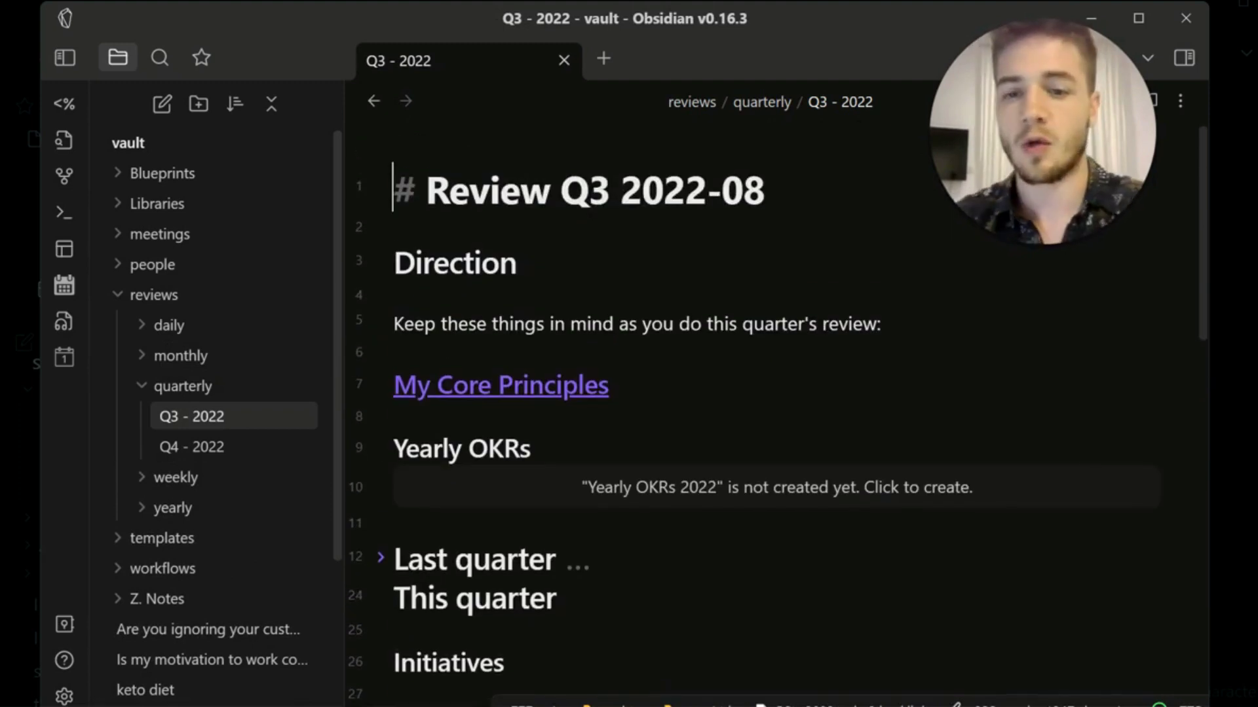
scroll(503, 381, "down", 2)
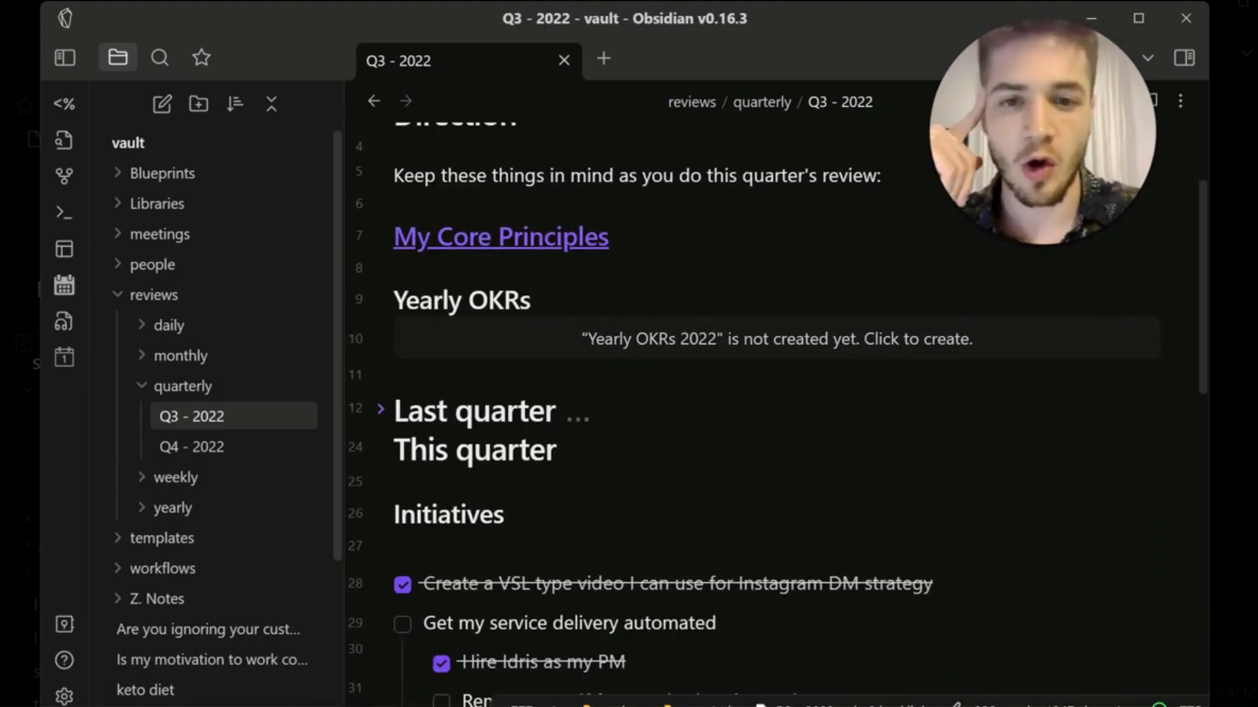
left_click(379, 409)
scroll(589, 419, "down", 10)
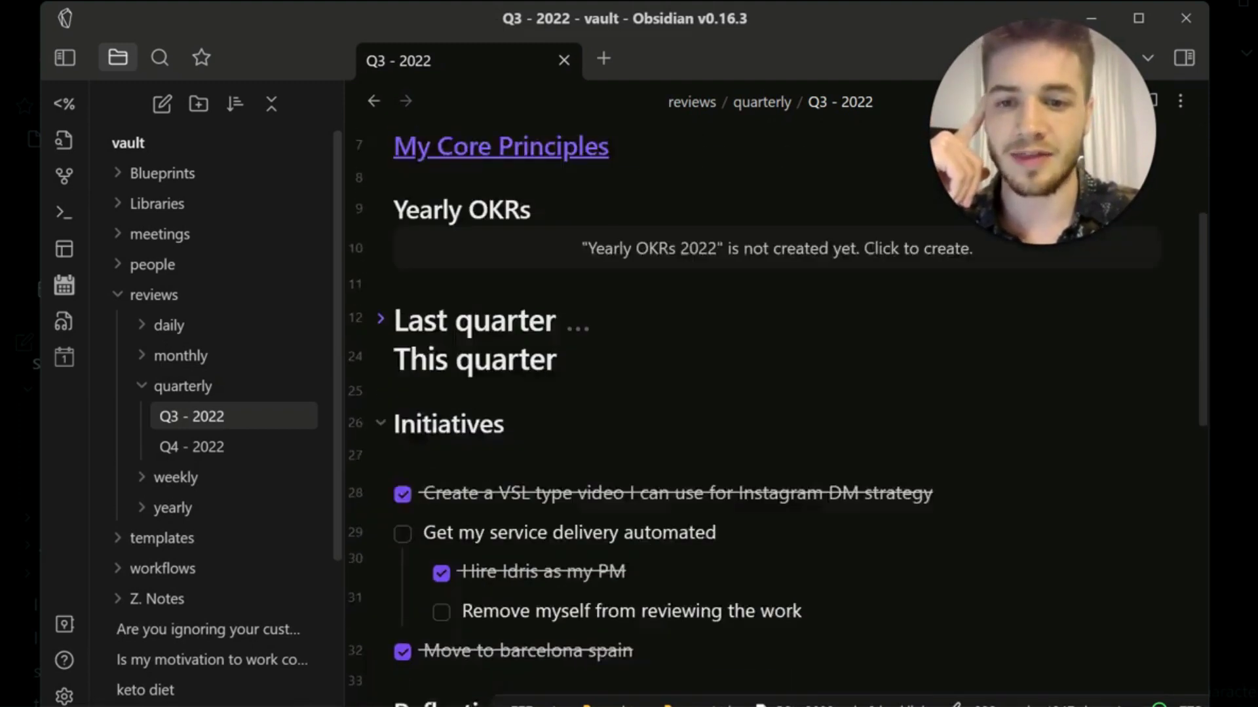
Step: Open the Q4 - 2022 quarterly note and examine its Last quarter and This quarter sections
left_click(216, 447)
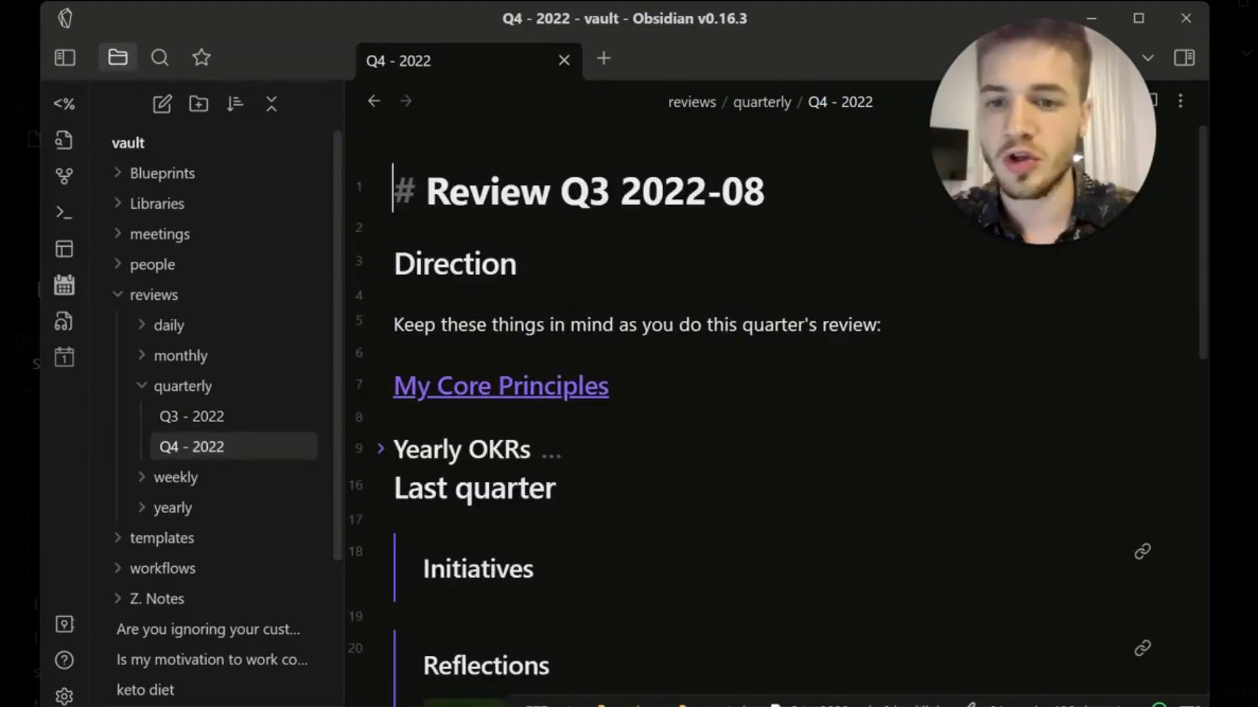
scroll(589, 393, "down", 5)
left_click(380, 170)
left_click(380, 170)
scroll(589, 393, "down", 1)
scroll(720, 393, "down", 3)
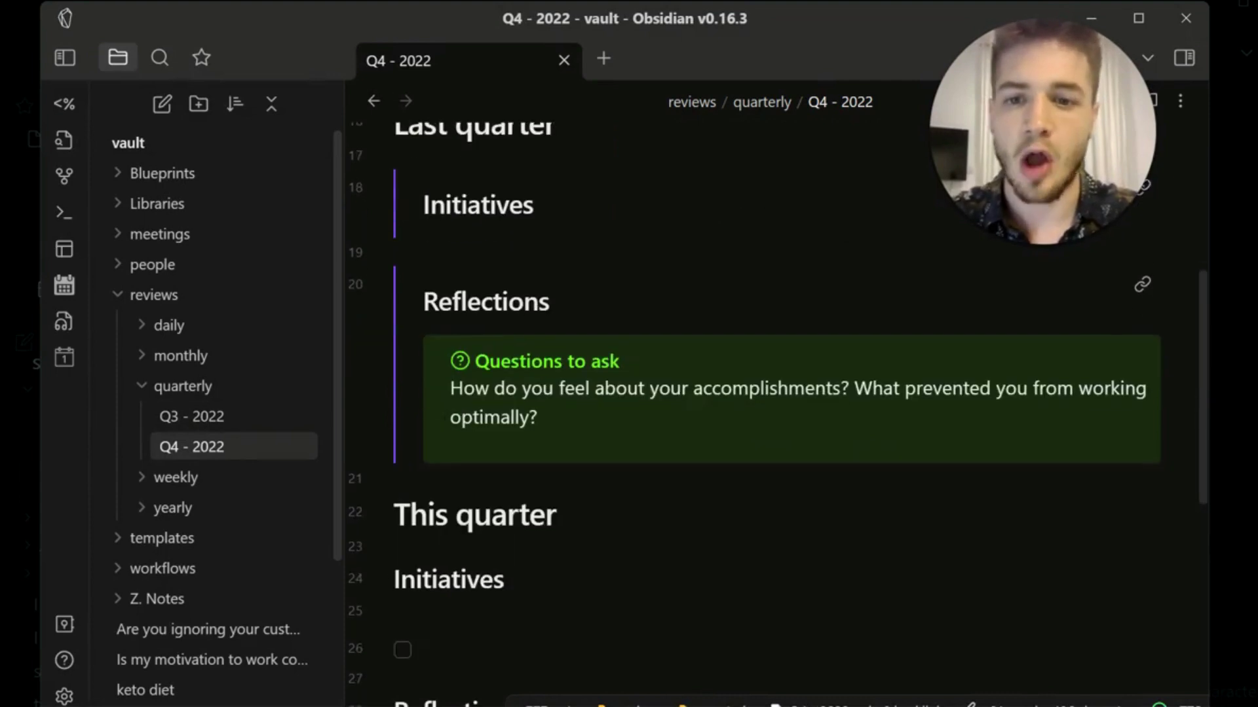
scroll(721, 393, "up", 8)
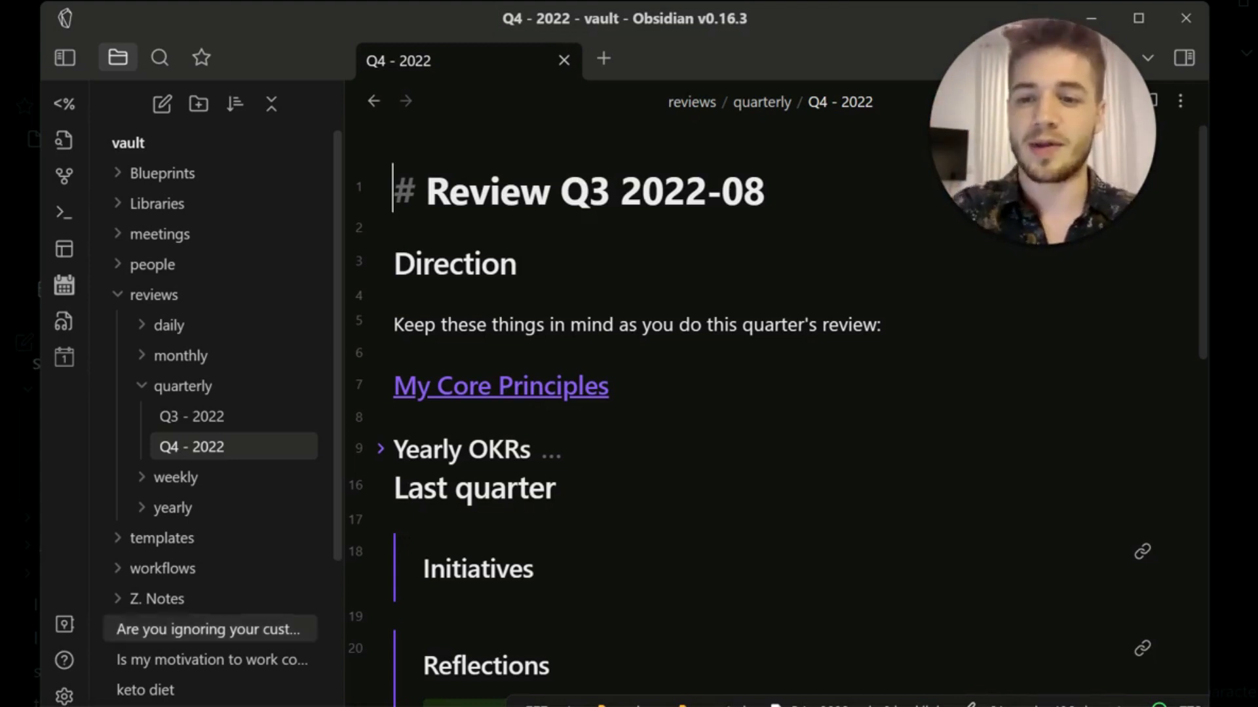
Step: Expand the yearly folder, open the Yearly Review 2022 note, and examine its objective and Key Results
left_click(172, 509)
left_click(220, 538)
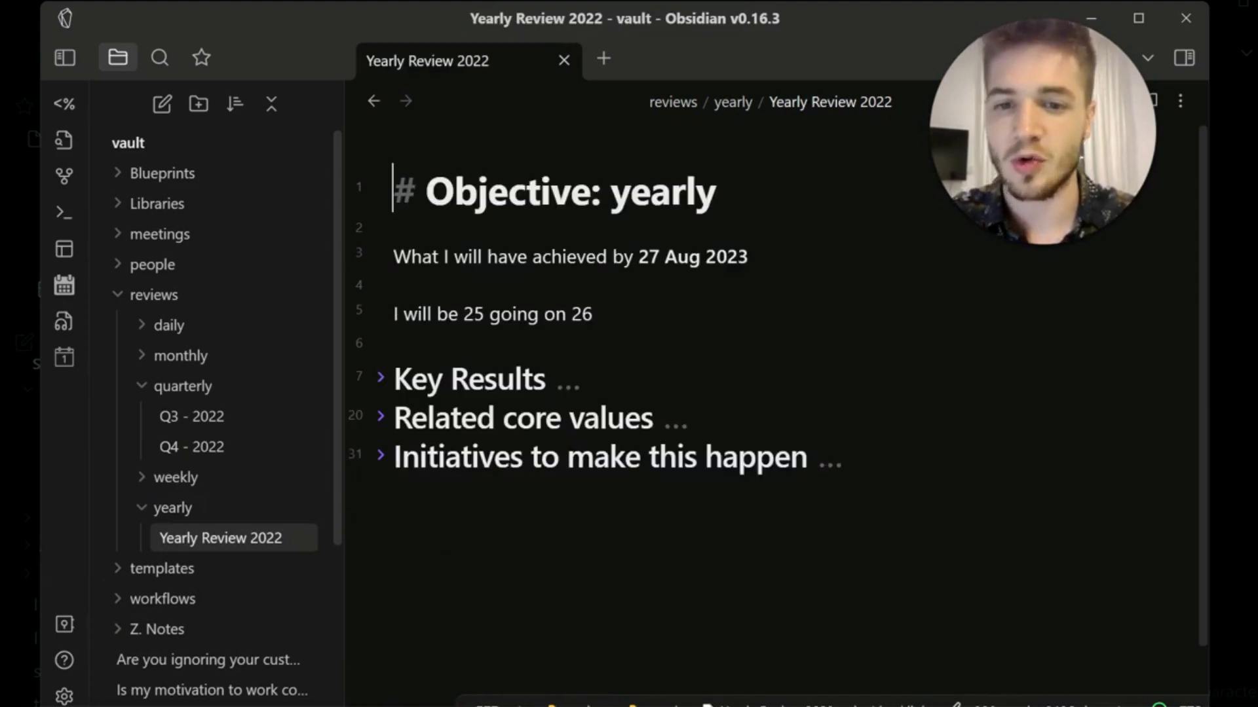
left_click_drag(455, 257, 393, 342)
left_click(394, 343)
left_click(381, 378)
left_click(380, 378)
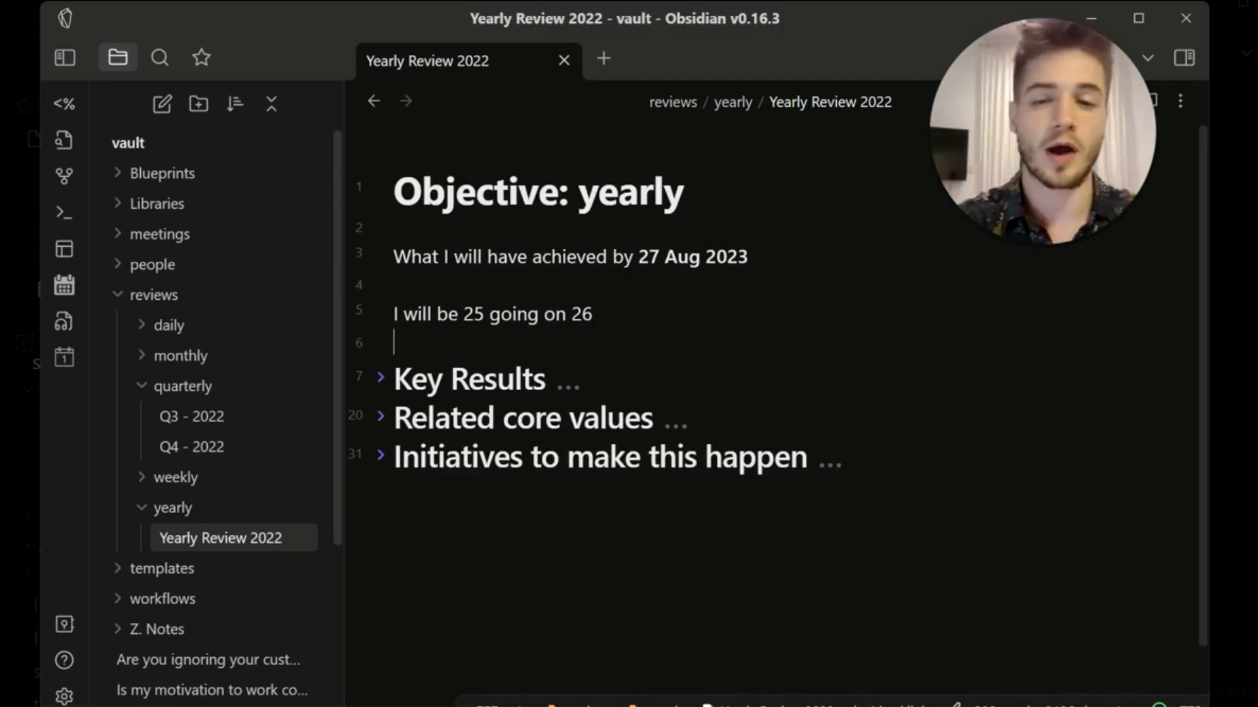
Step: Examine the yearly note's Related core values, unfold Initiatives to make this happen, and collapse the quarterly folder
left_click(381, 416)
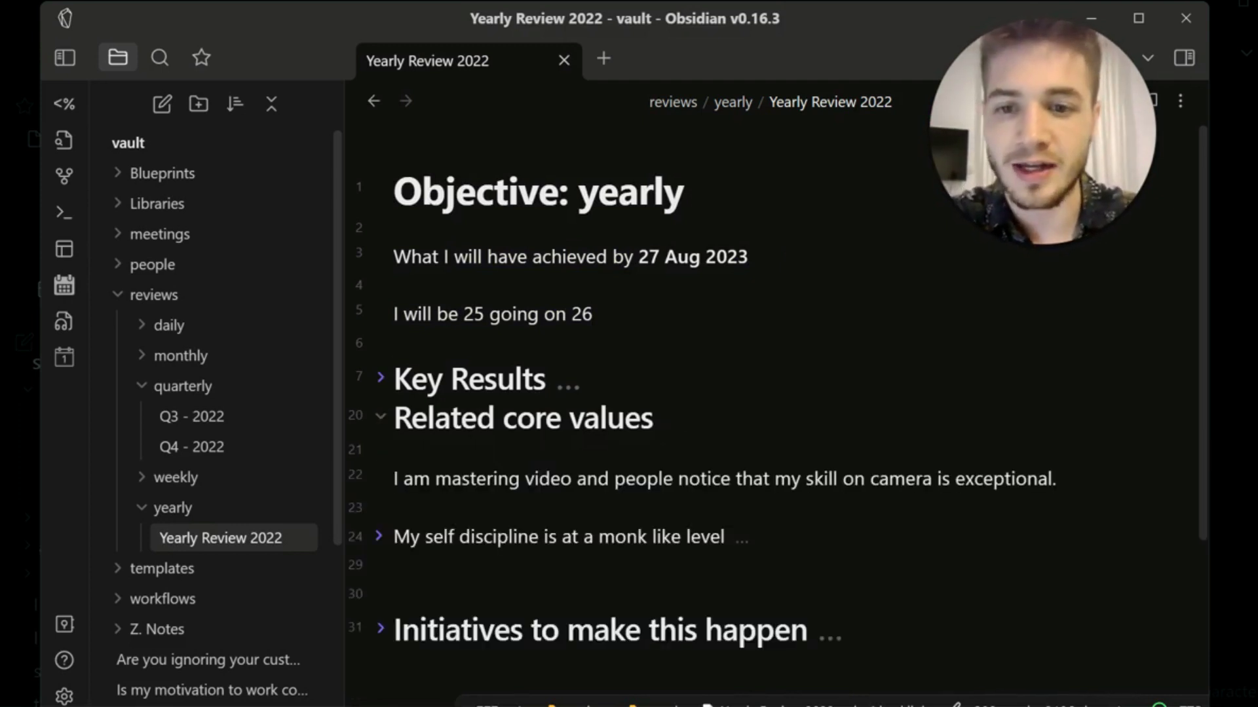
left_click(381, 417)
left_click(380, 455)
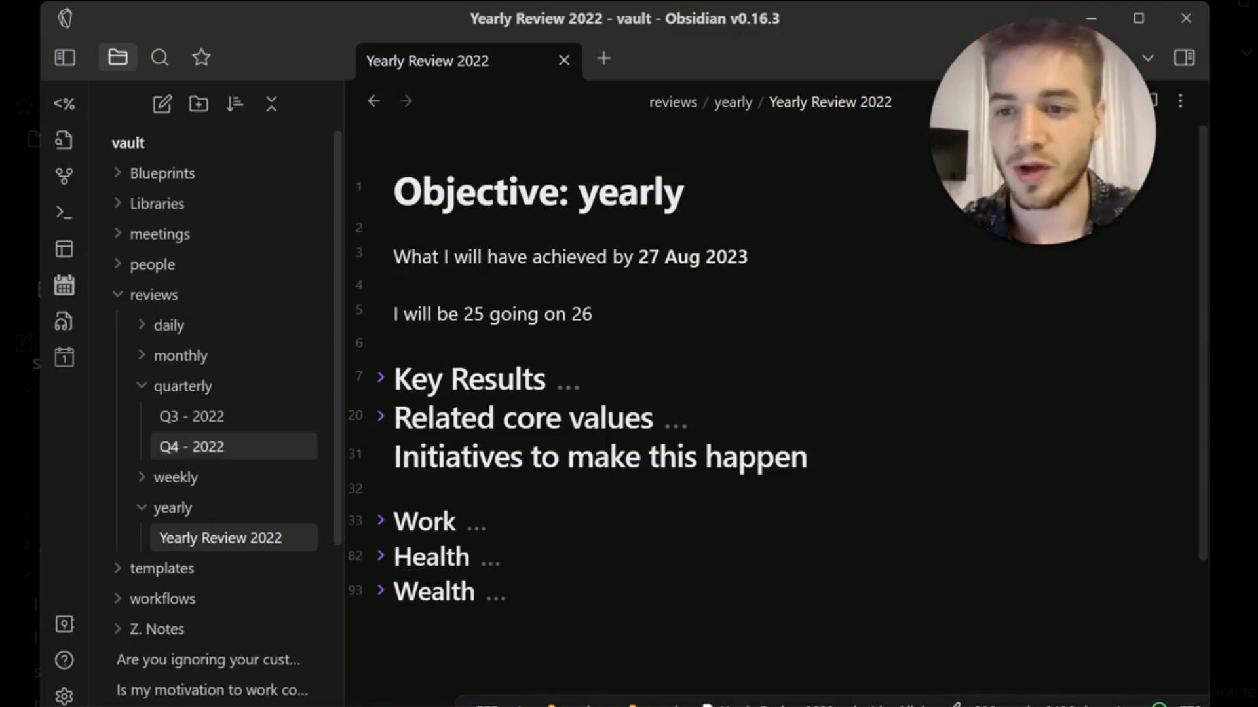
left_click(182, 385)
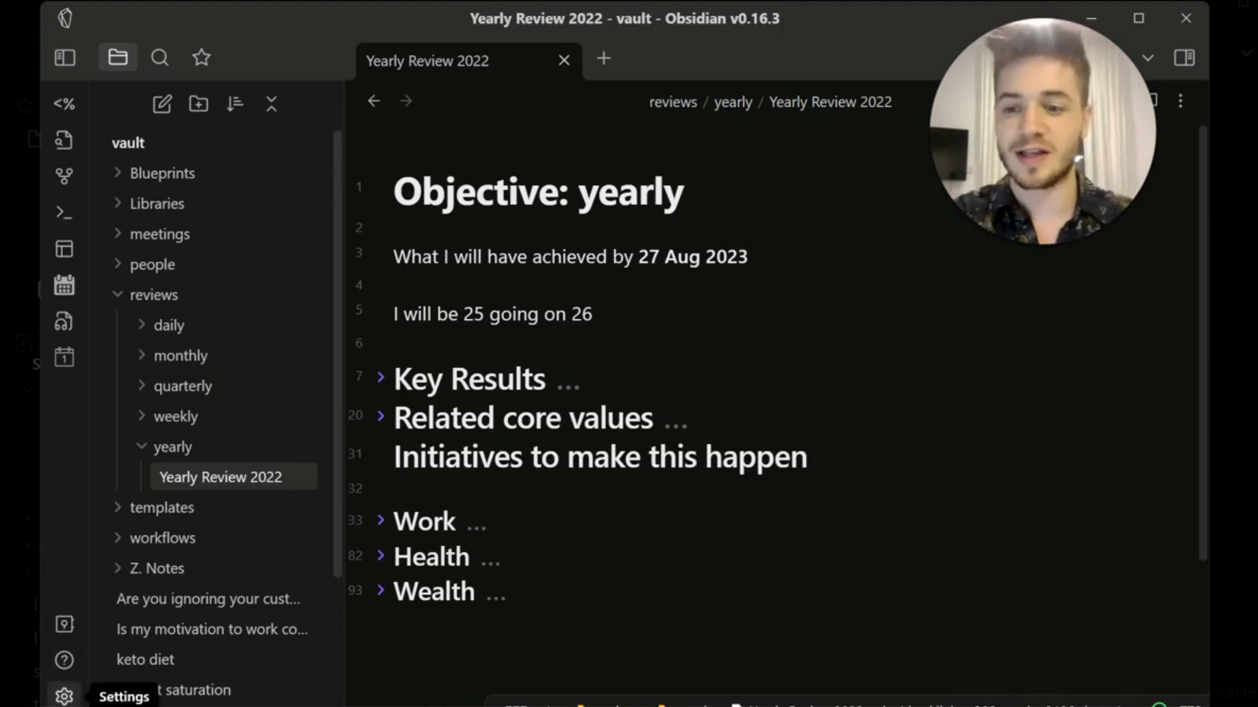
Step: Open the settings and browse the community plugin catalogue
left_click(64, 696)
left_click(190, 385)
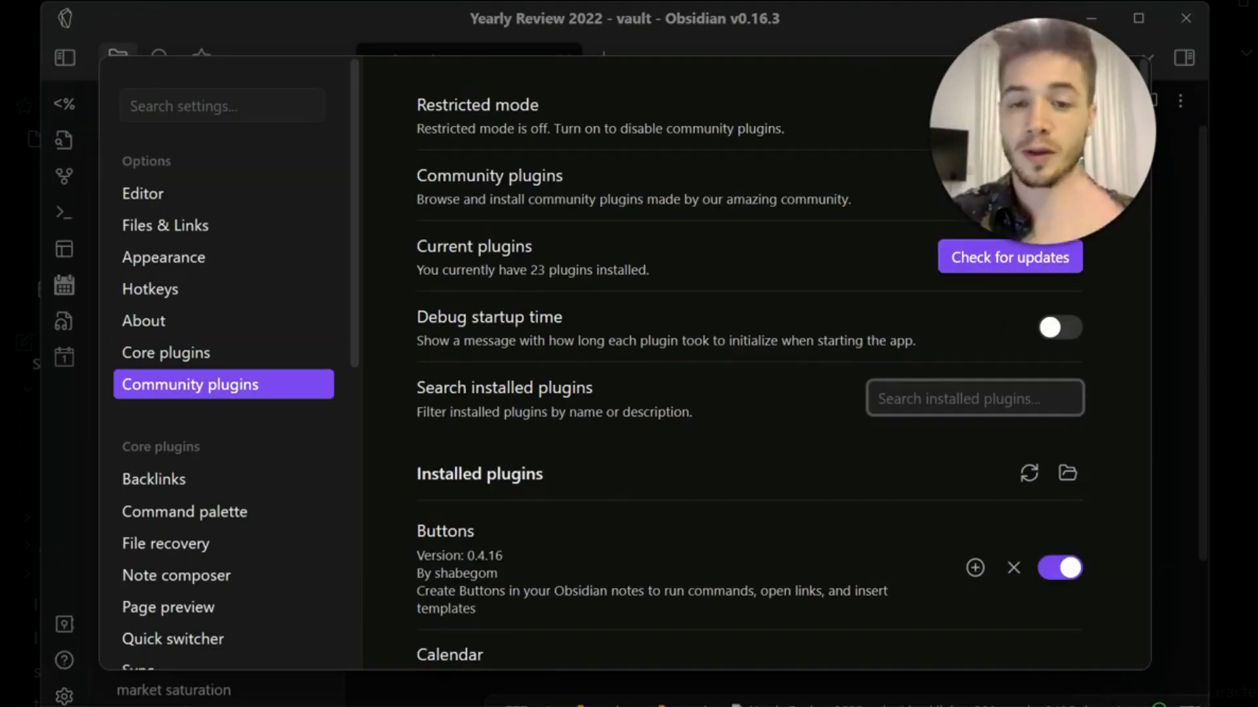
left_click_drag(1042, 131, 764, 358)
left_click(1045, 185)
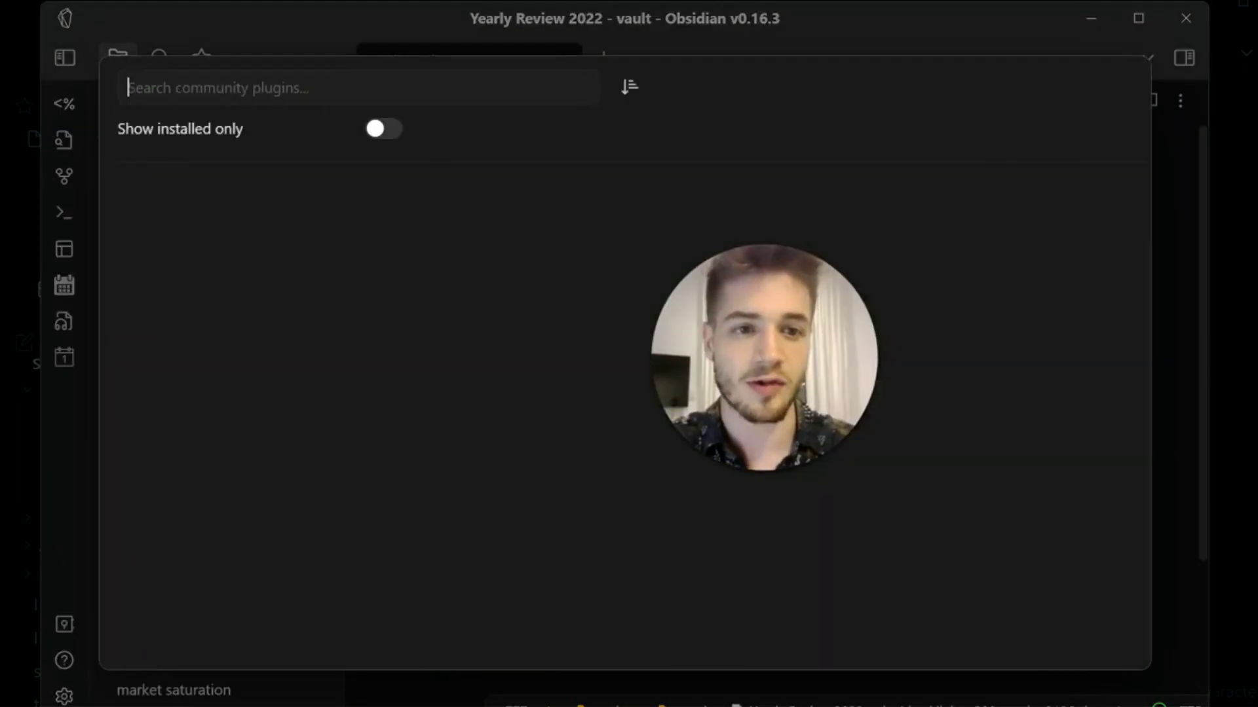
Step: Search the community plugins for "peri", view the Periodic Notes plugin page, and return to the vault
type("perdo")
key("BackSpace")
key("BackSpace")
type("i")
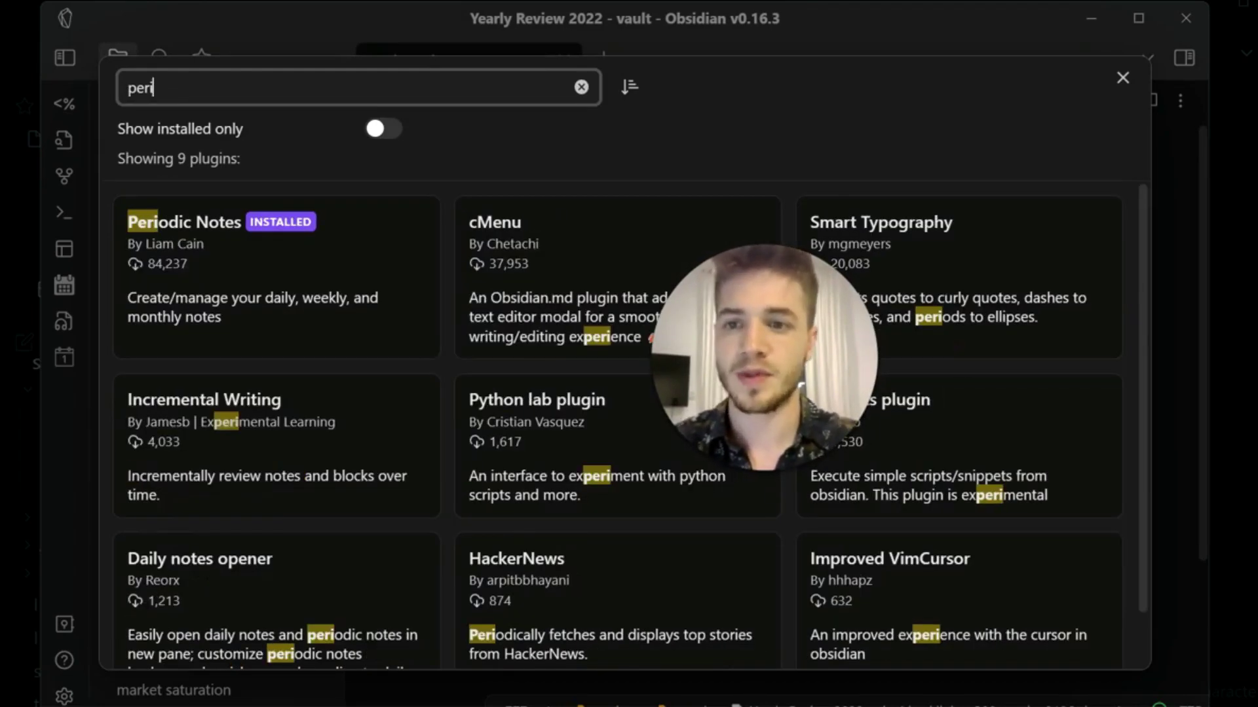
key("Return")
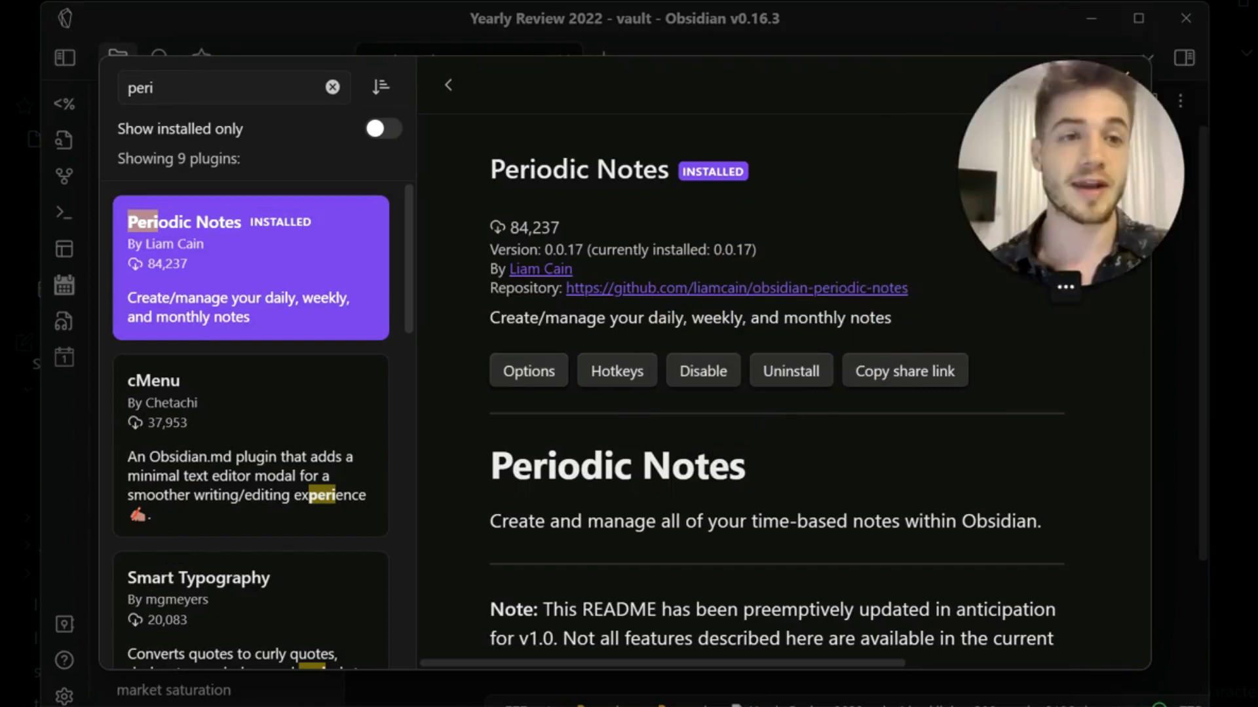
left_click(1122, 77)
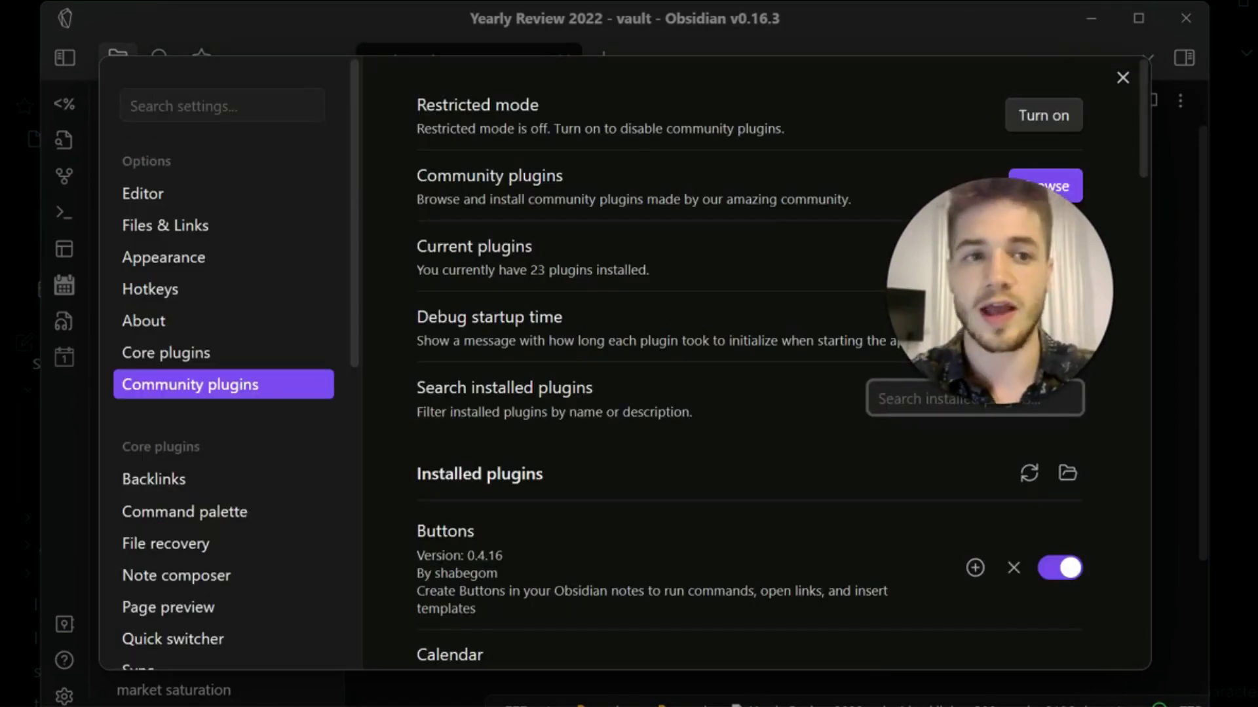
key("Escape")
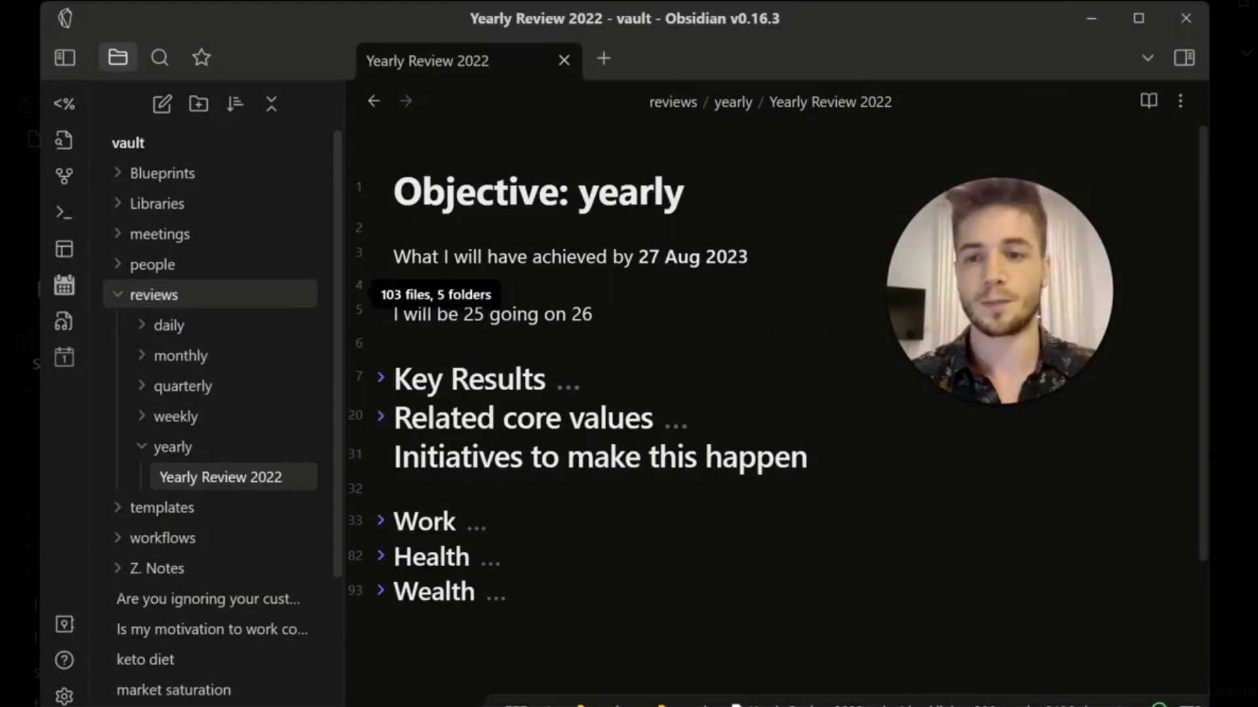
Step: Create a new folder named Test at the vault's top level
left_click(153, 295)
left_click(153, 295)
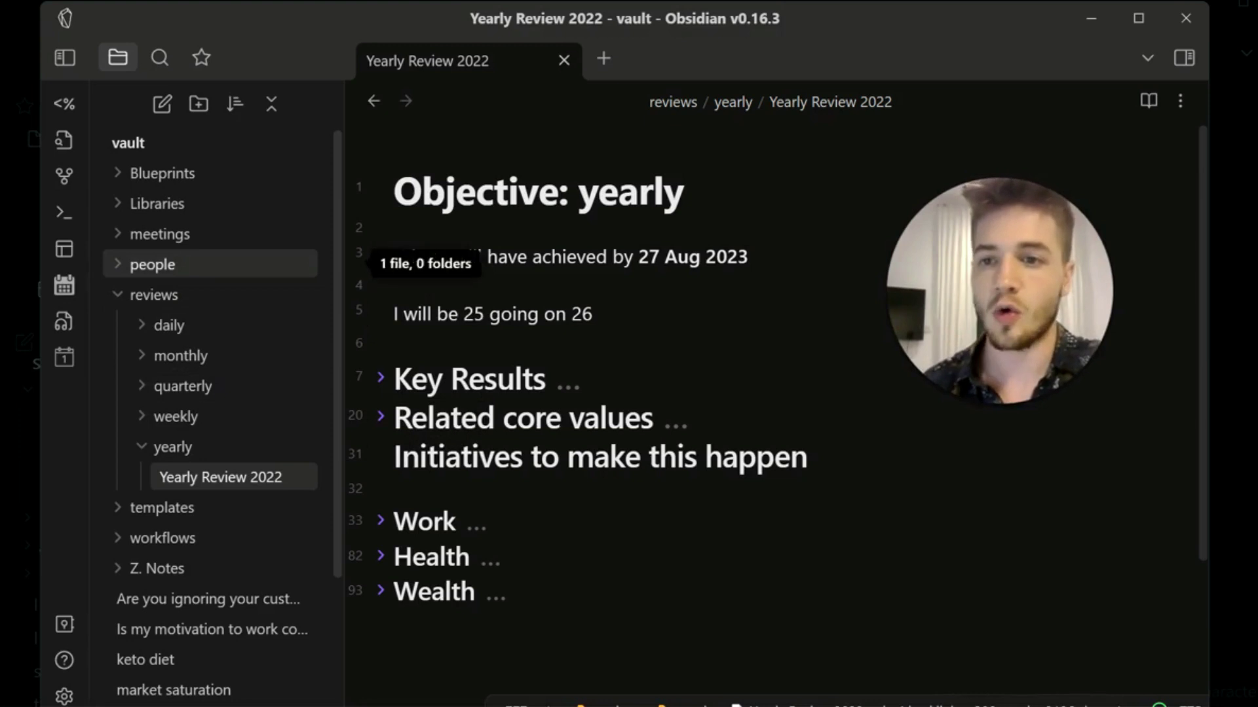
left_click(198, 104)
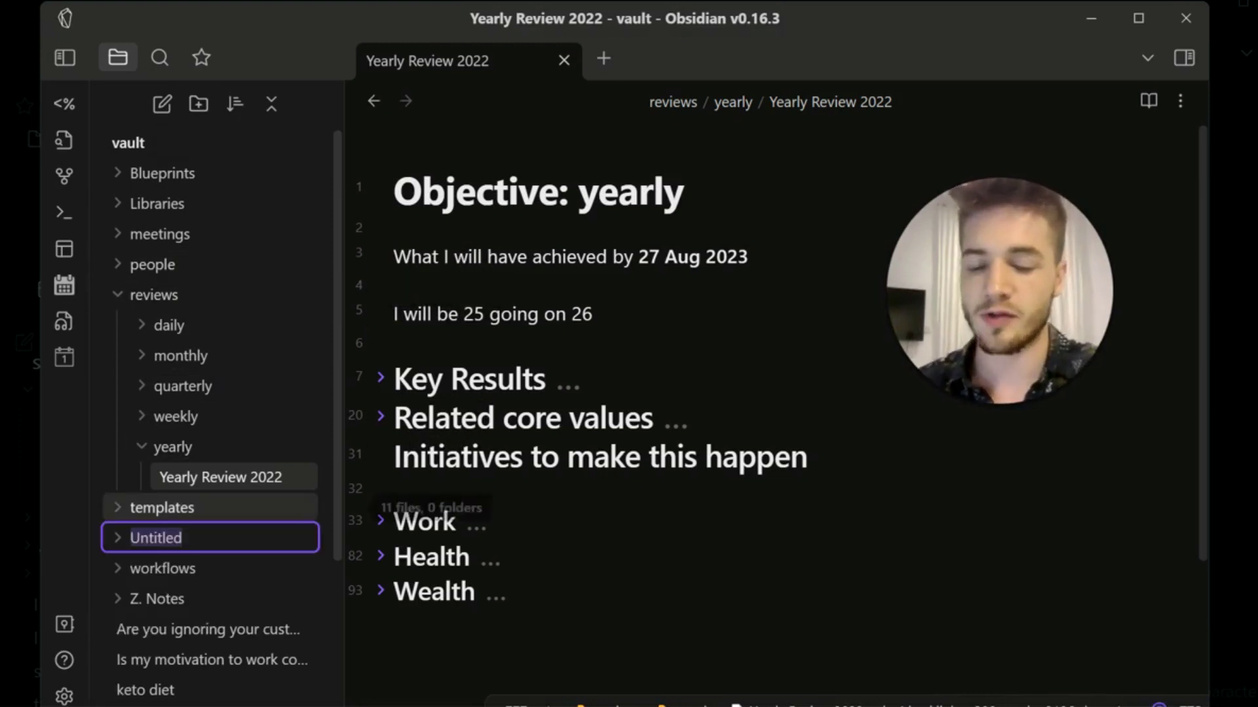
type("Test")
key("Return")
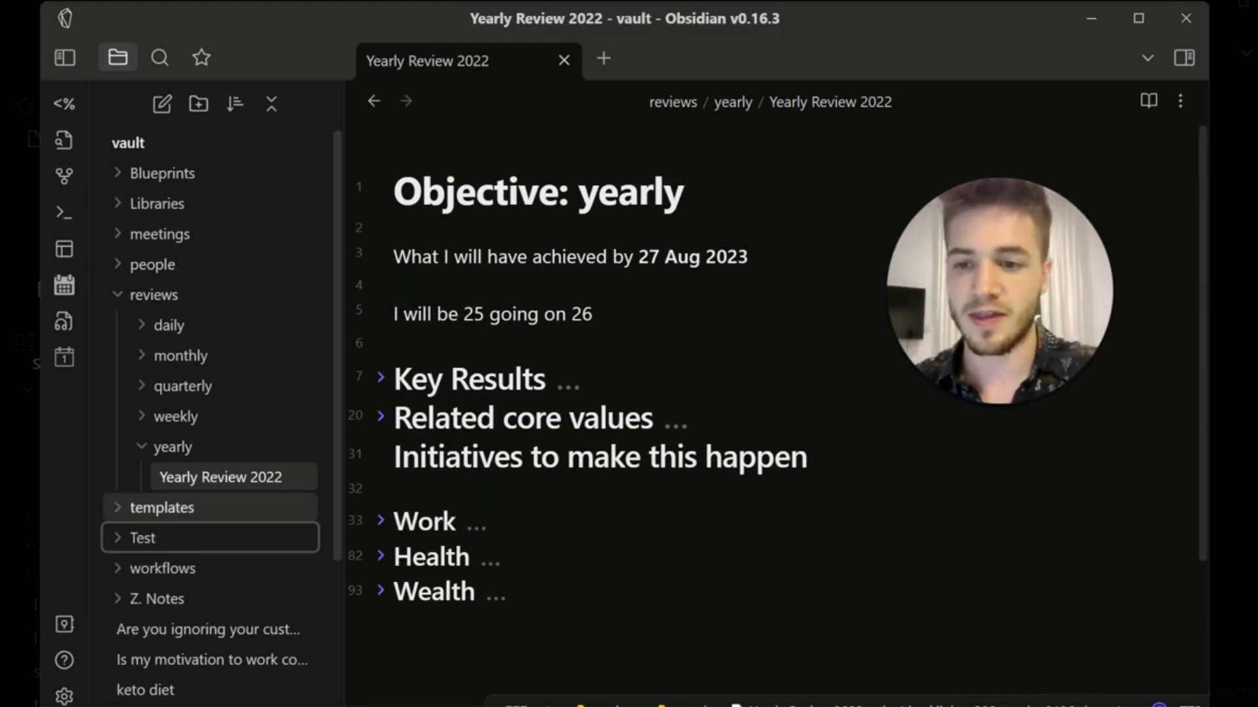
Step: Add a blank note to the Test folder and create Daily and Monthly subfolders inside it
right_click(211, 538)
left_click(282, 244)
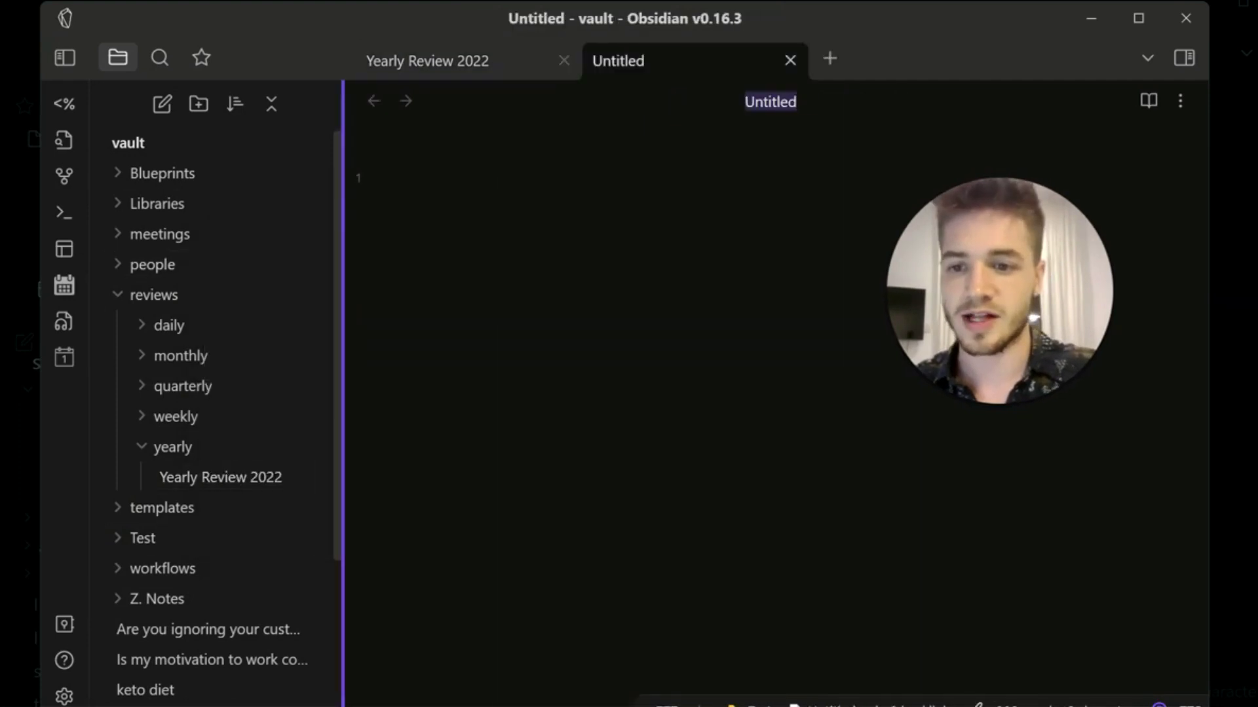
right_click(176, 537)
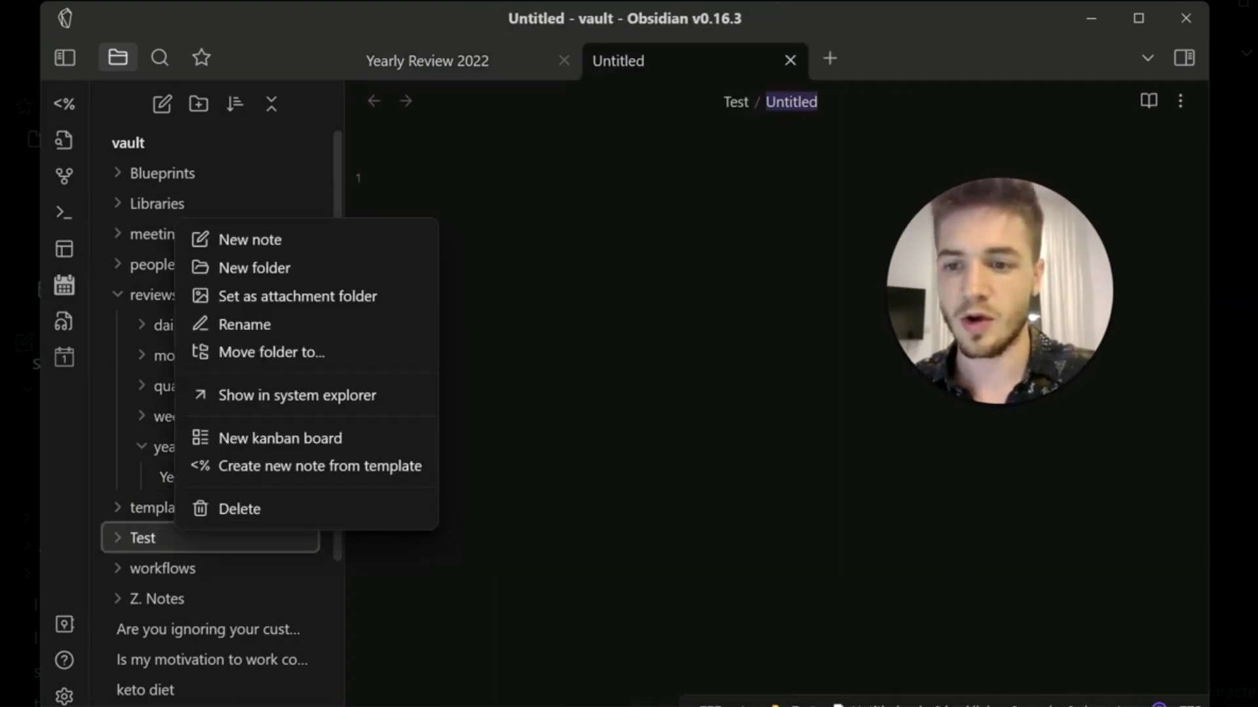
left_click(254, 268)
type("Da")
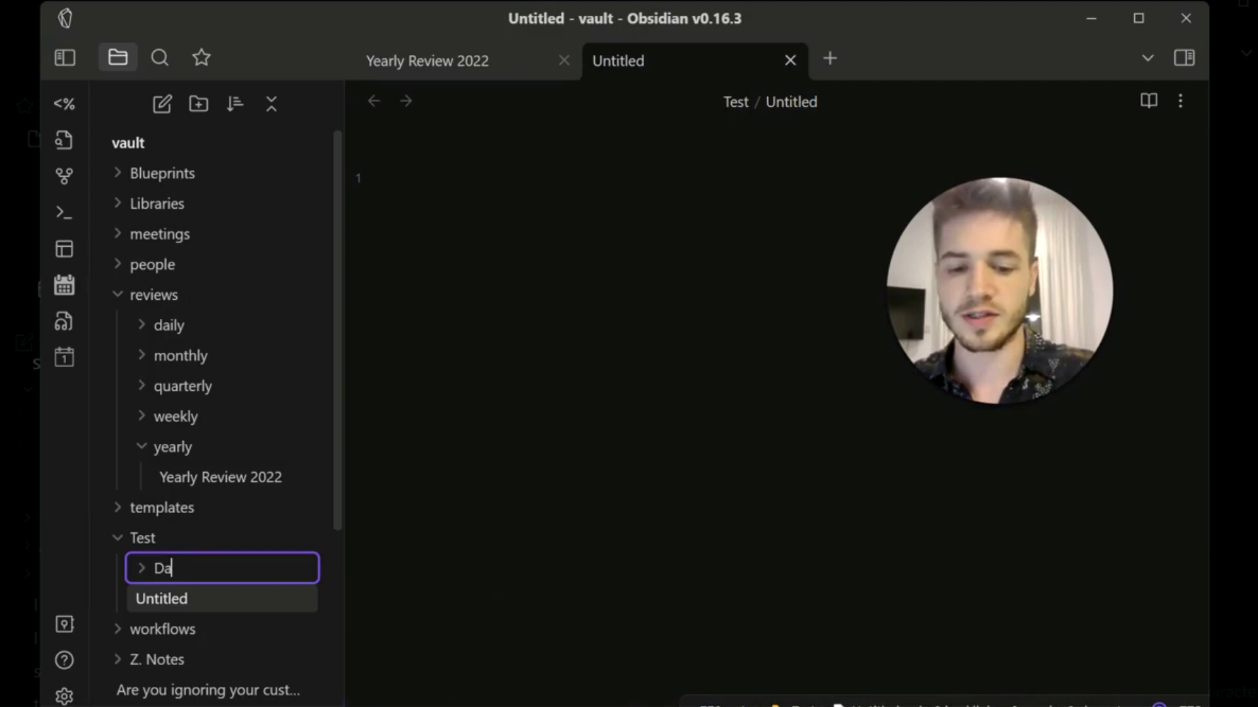
type("ily")
key("Return")
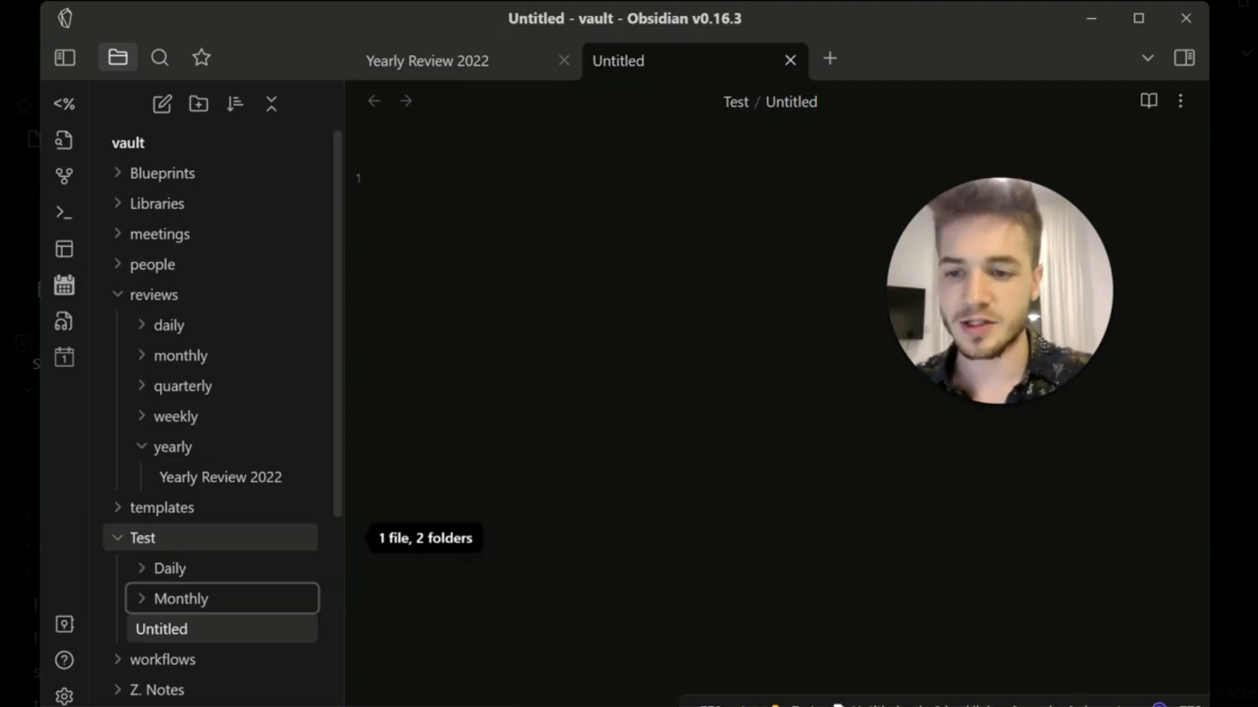
Step: Delete the blank Untitled note from the Test folder
left_click(197, 537)
left_click(196, 538)
scroll(163, 458, "down", 2)
right_click(186, 514)
left_click(249, 497)
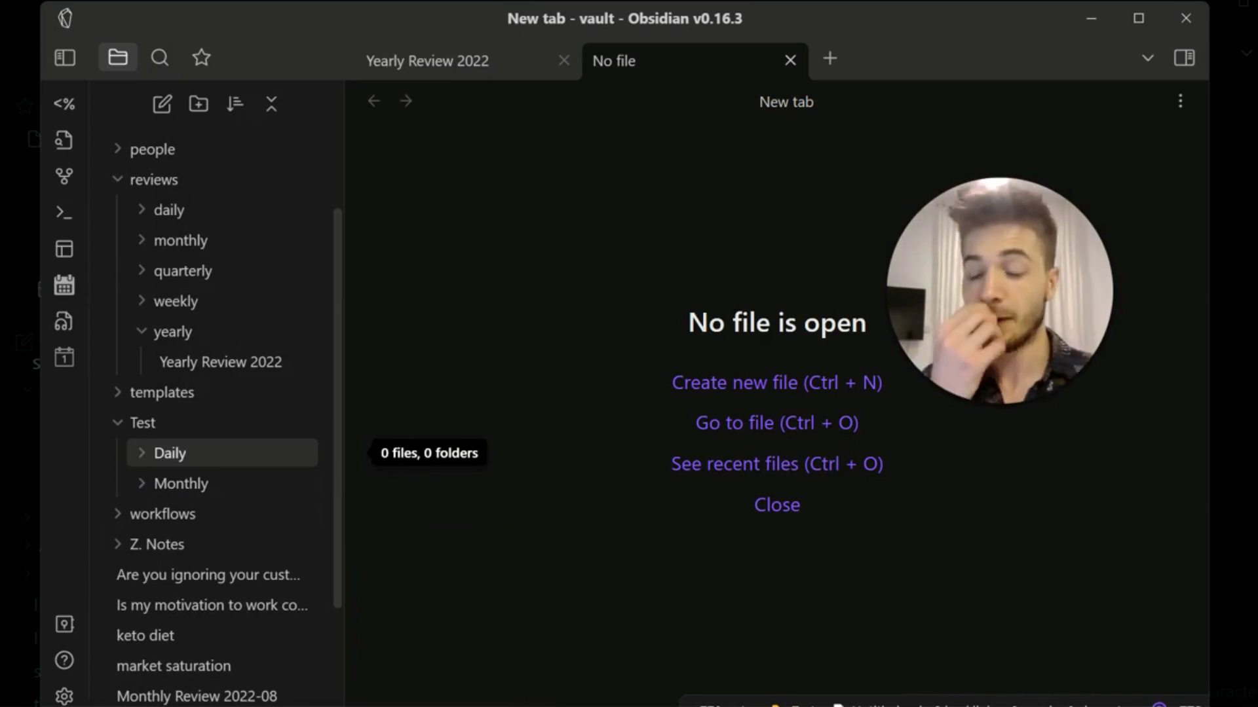
scroll(222, 453, "up", 1)
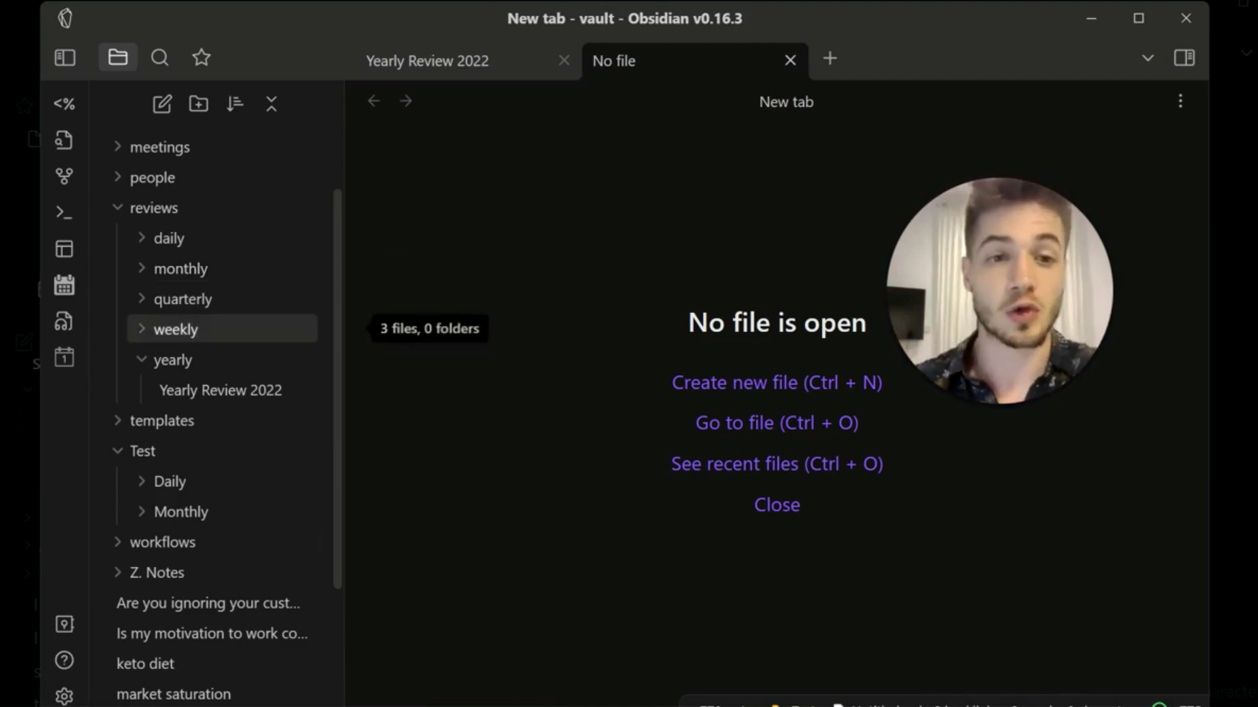
Step: Open the Periodic Notes plugin settings and examine the template and note folder for Daily Notes
left_click(64, 696)
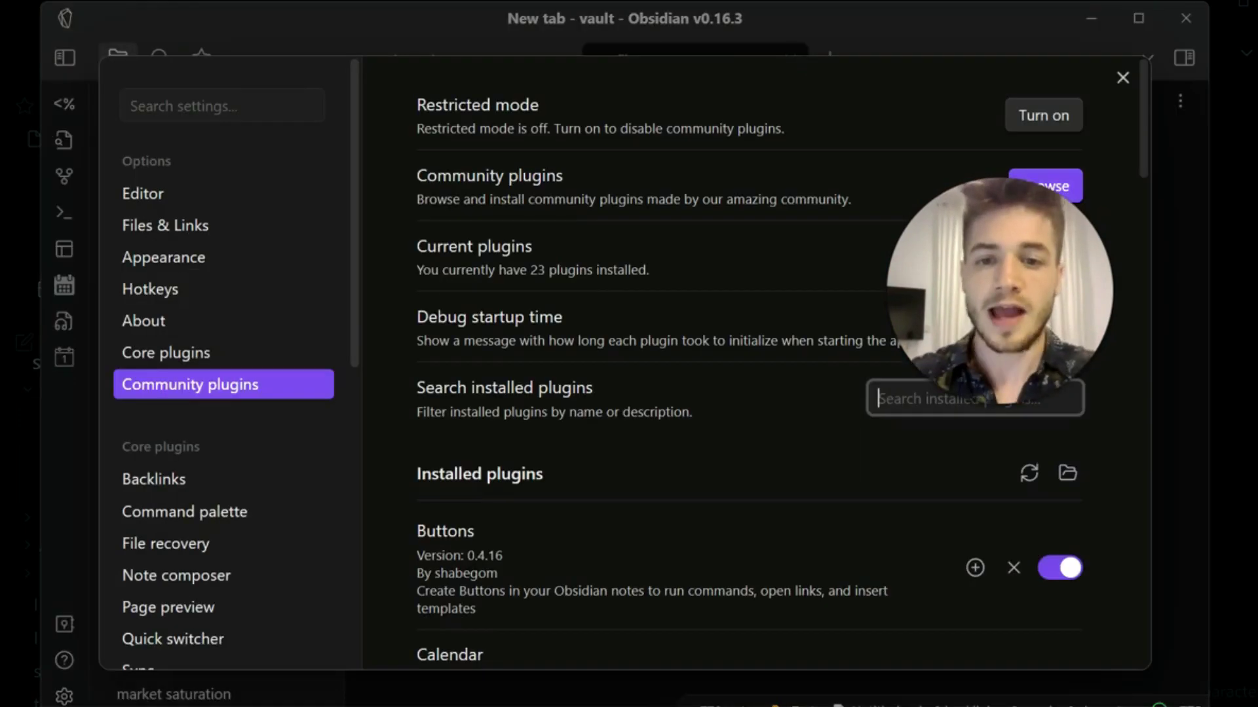
scroll(223, 467, "down", 8)
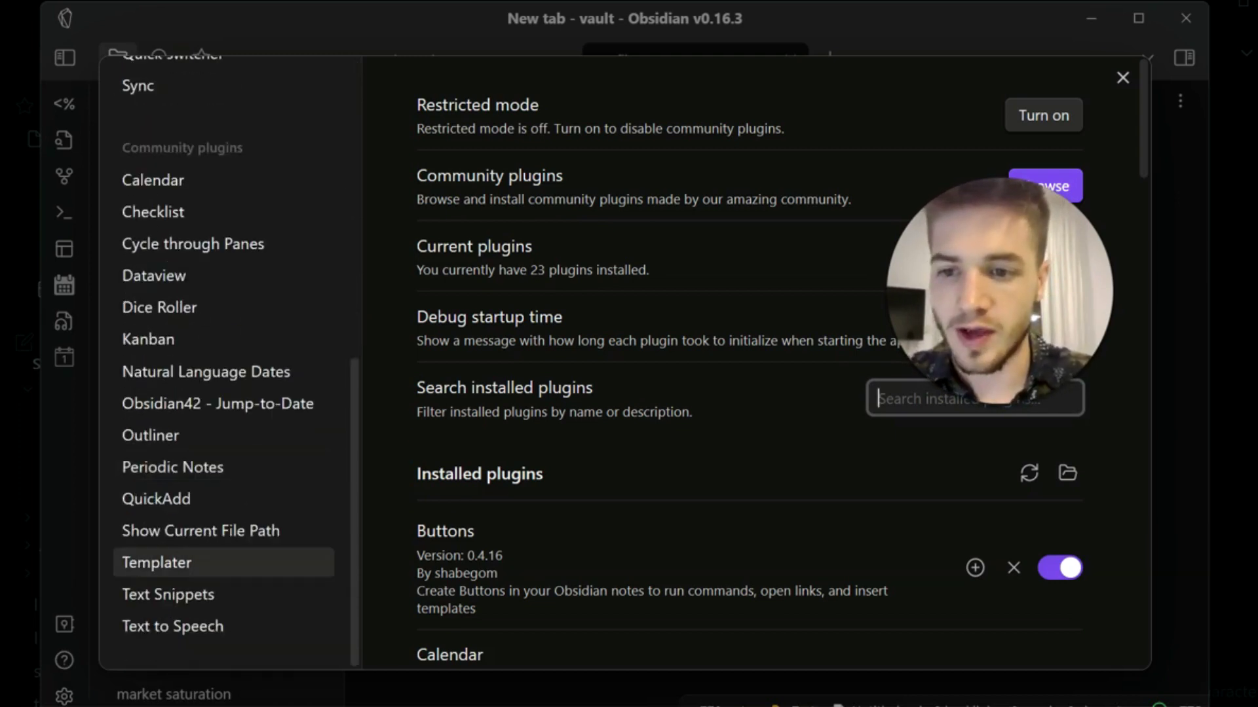
left_click(172, 467)
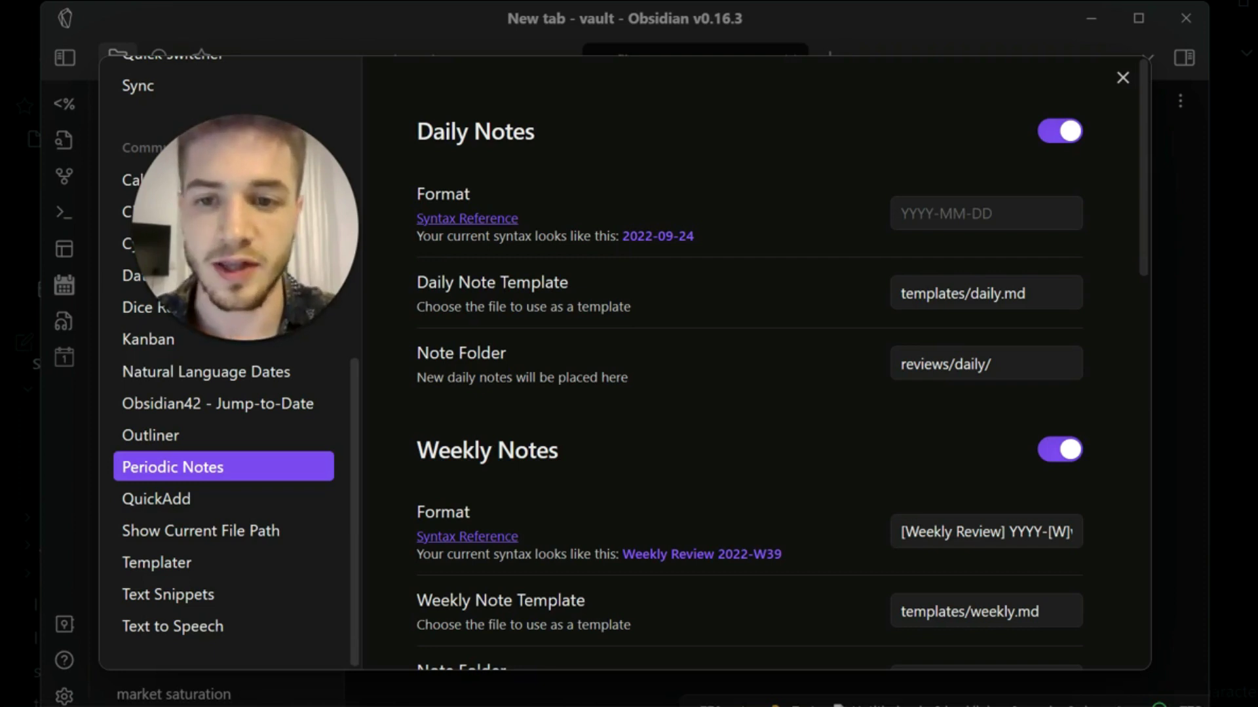
left_click(924, 363)
left_click_drag(924, 363, 990, 364)
left_click(990, 363)
scroll(751, 364, "down", 3)
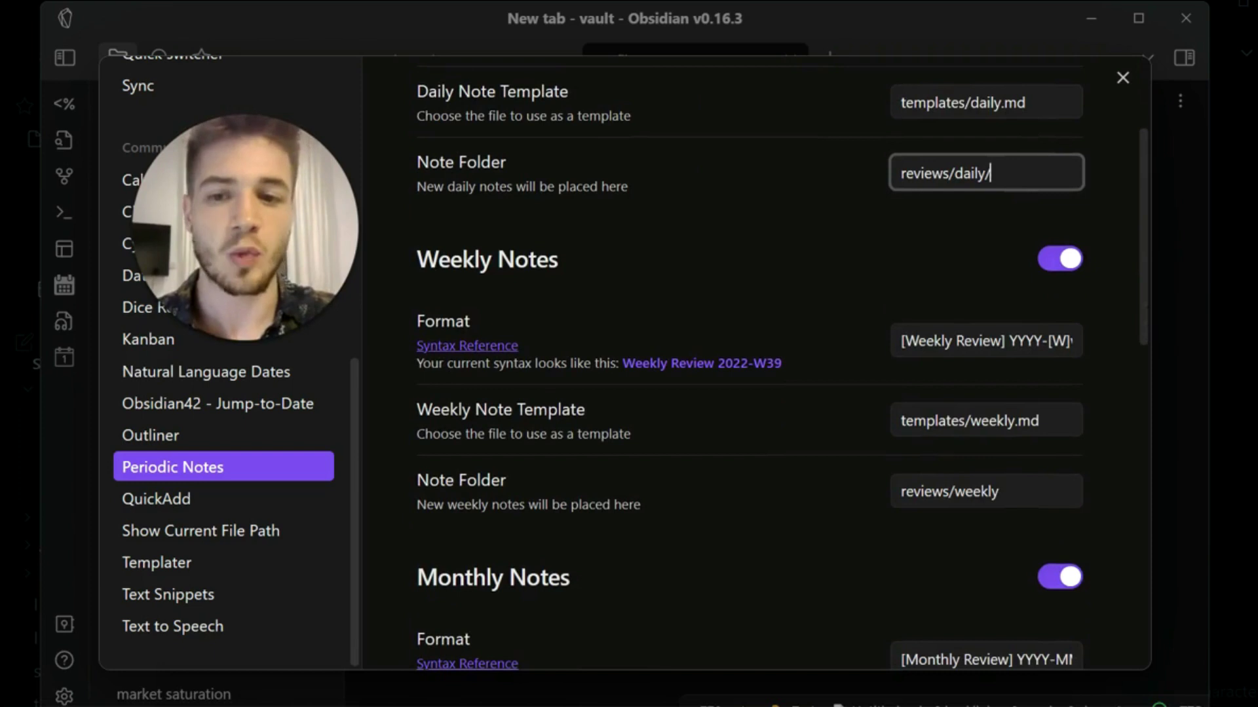
Step: Examine the format, template and note folder settings for Weekly, Monthly, Quarterly and Yearly Notes, then return to Daily Notes
scroll(751, 363, "down", 5)
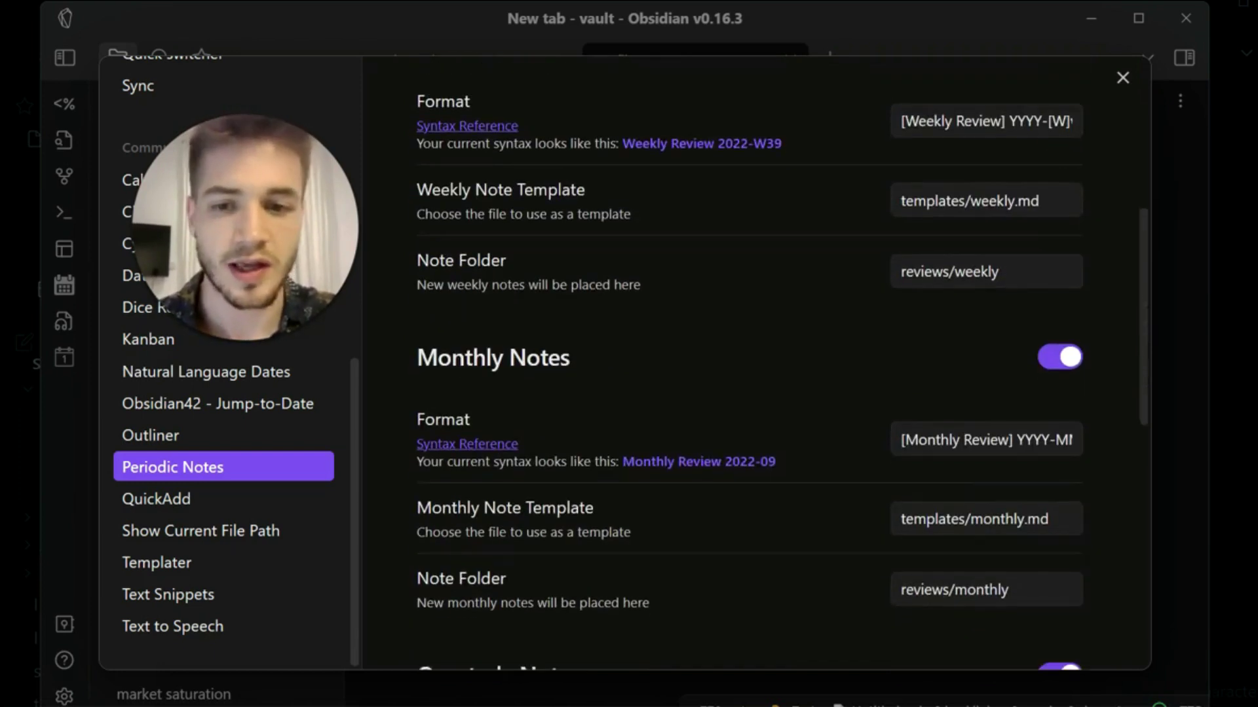
left_click_drag(901, 509, 1000, 509)
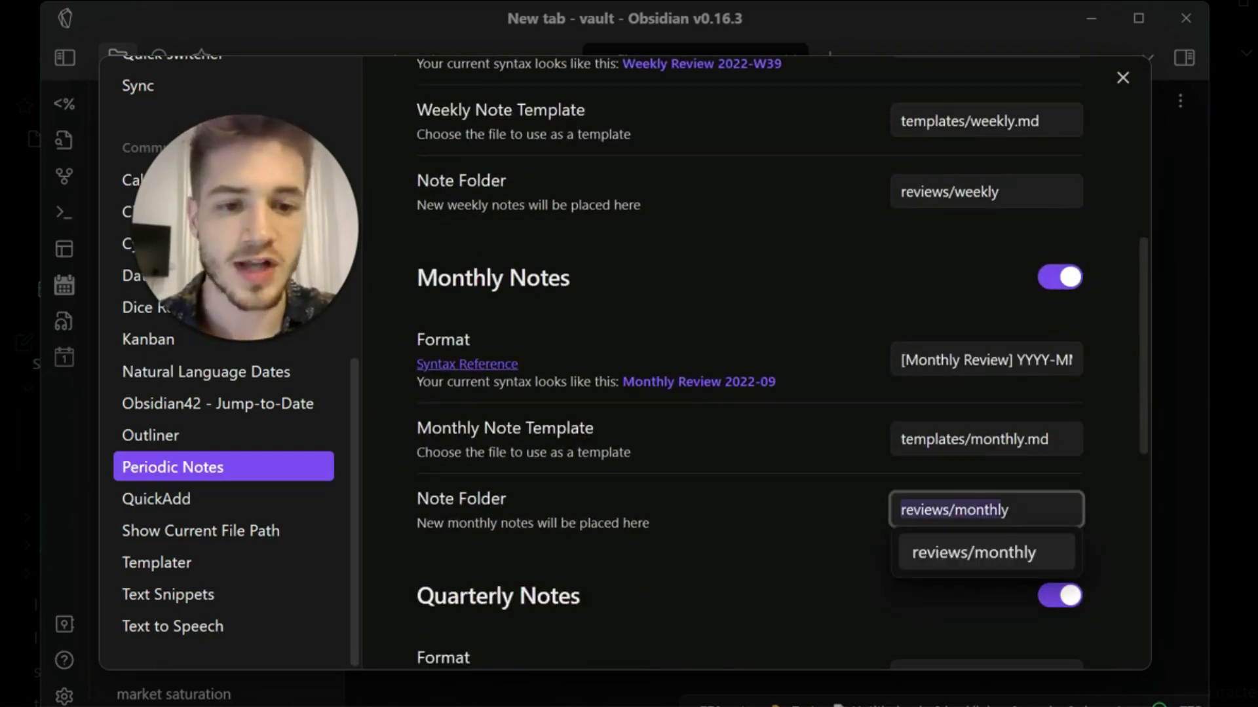
left_click(751, 510)
scroll(751, 364, "down", 2)
scroll(751, 364, "up", 1)
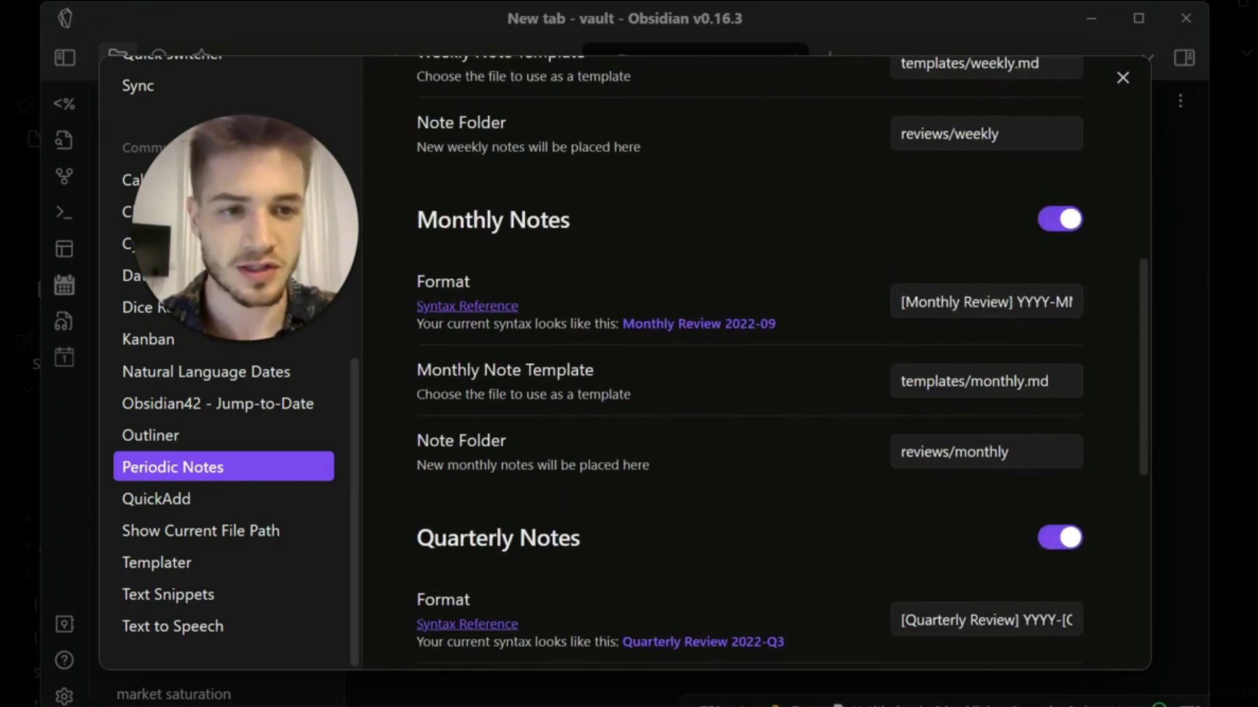
scroll(751, 364, "down", 2)
scroll(751, 363, "down", 5)
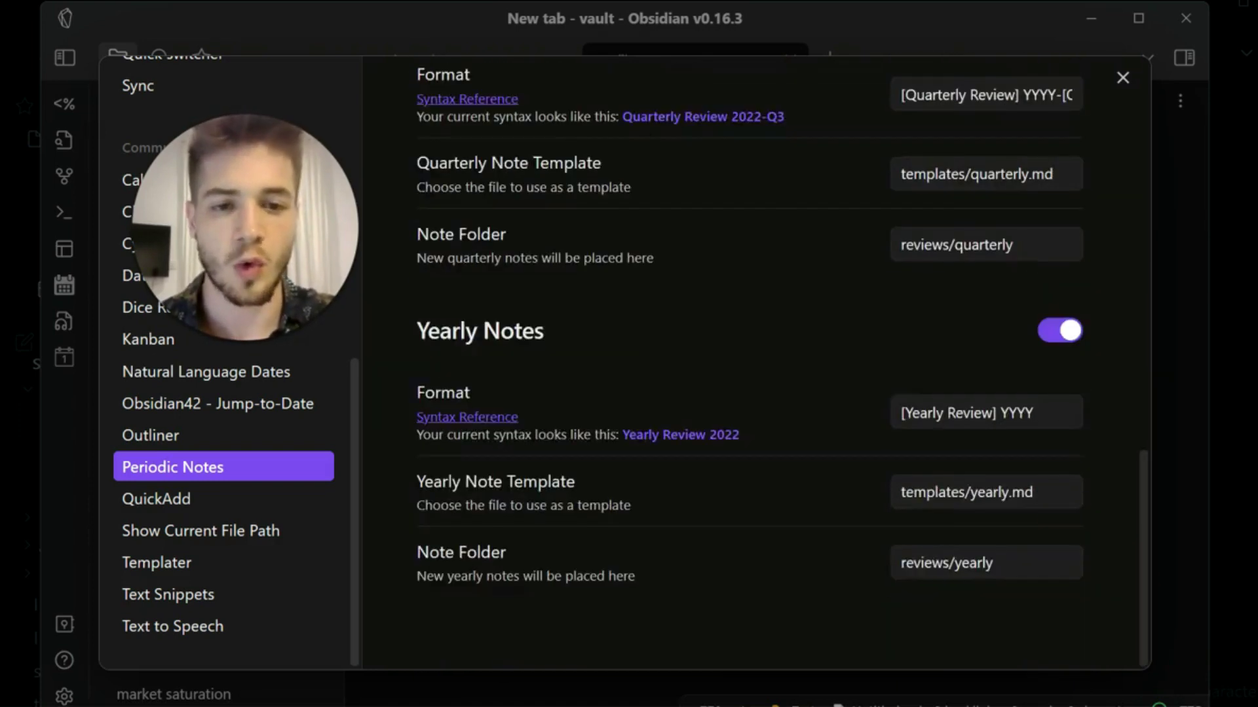
scroll(751, 363, "up", 14)
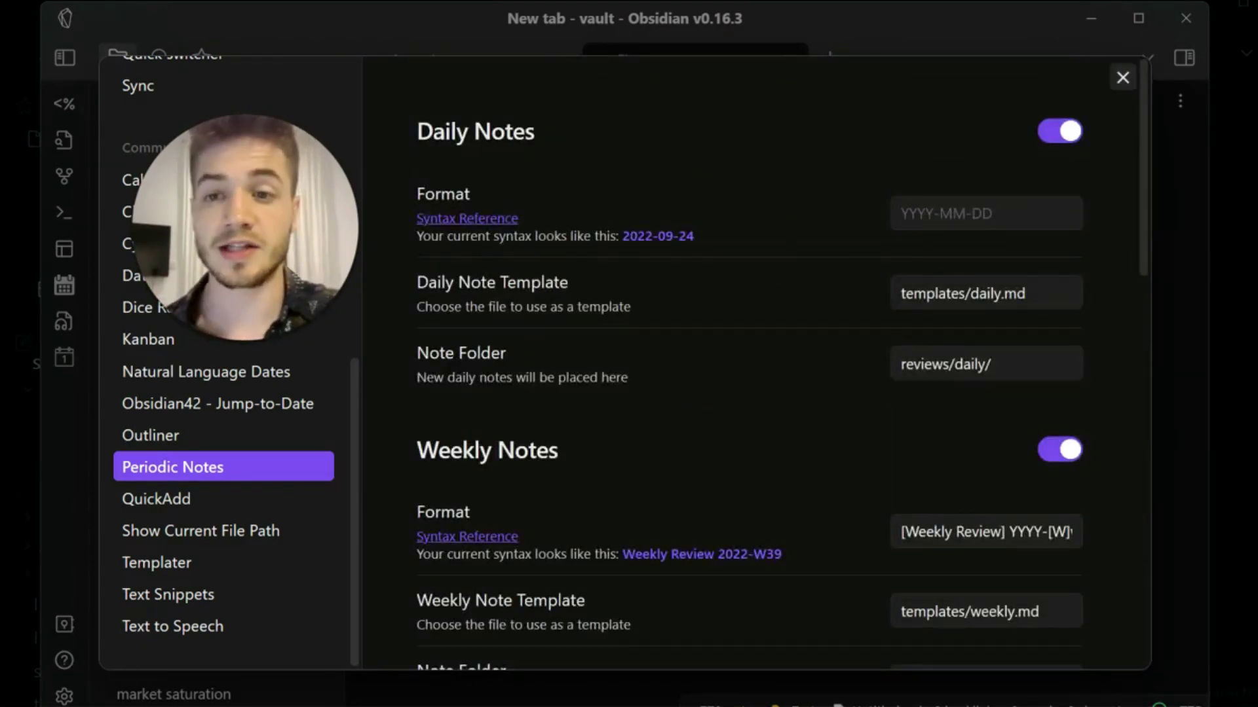
Step: Close and reopen the settings, returning to the Community plugins options
left_click(1122, 77)
left_click(64, 696)
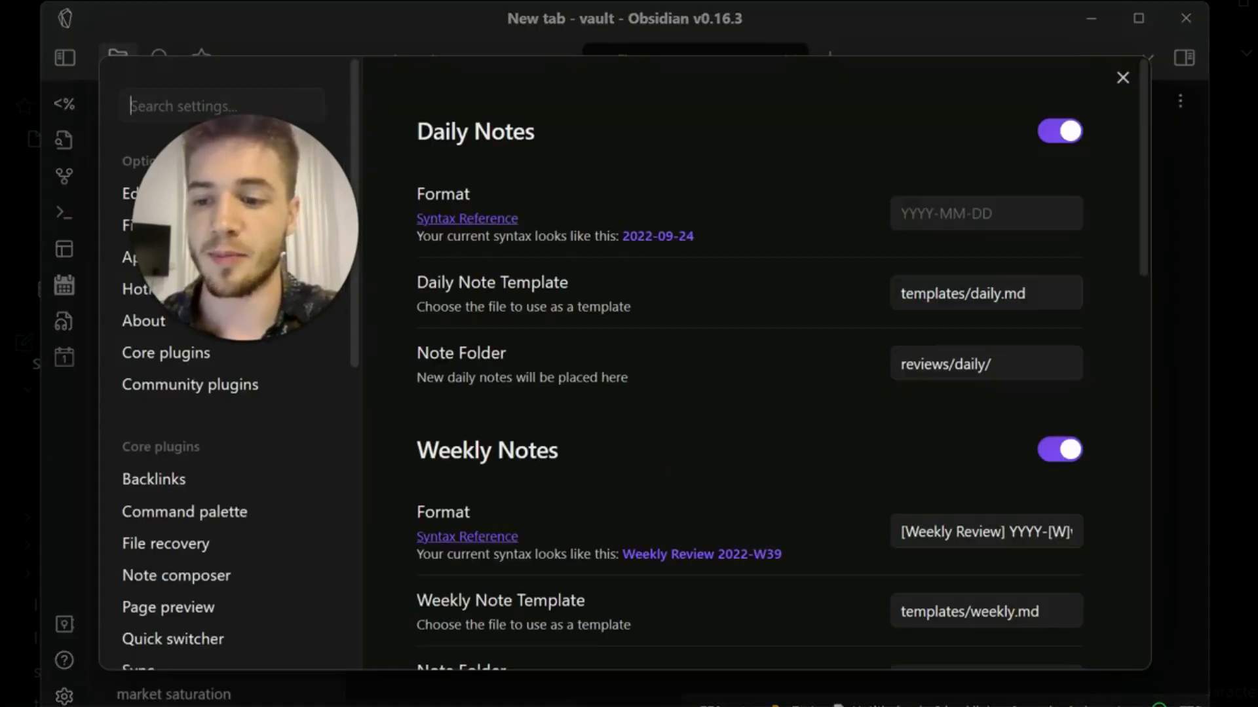
left_click_drag(245, 236, 1169, 288)
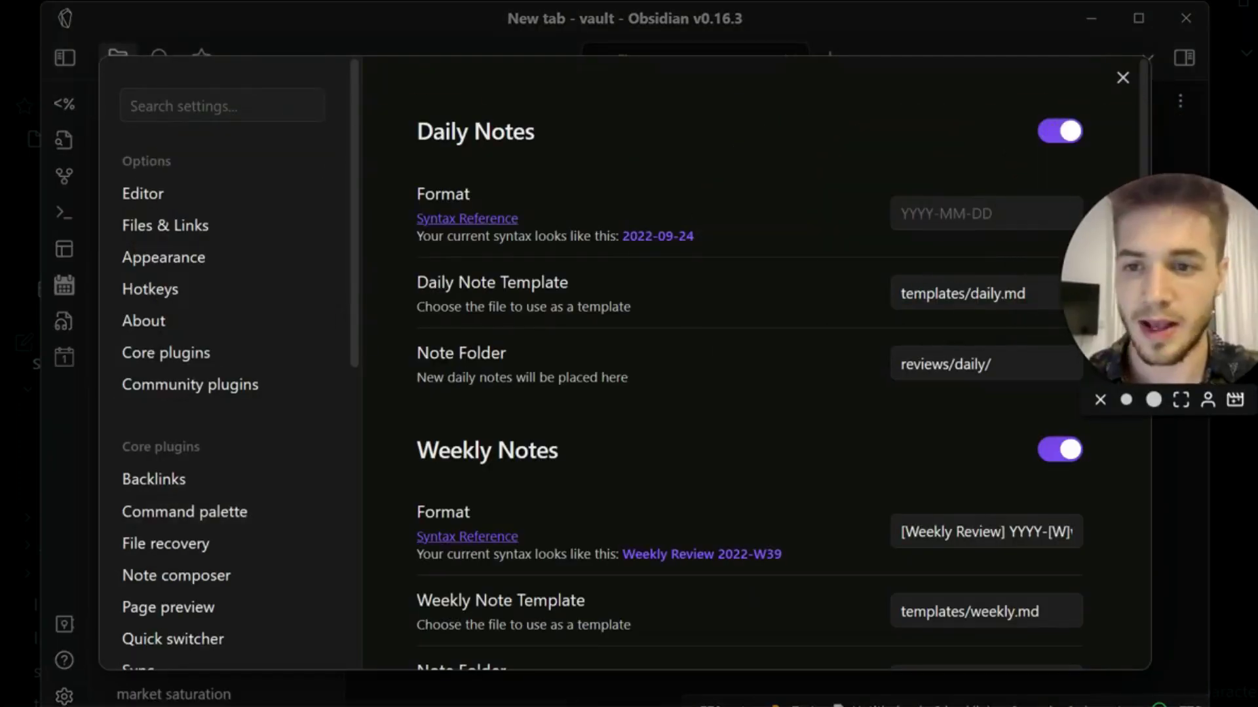
left_click(190, 385)
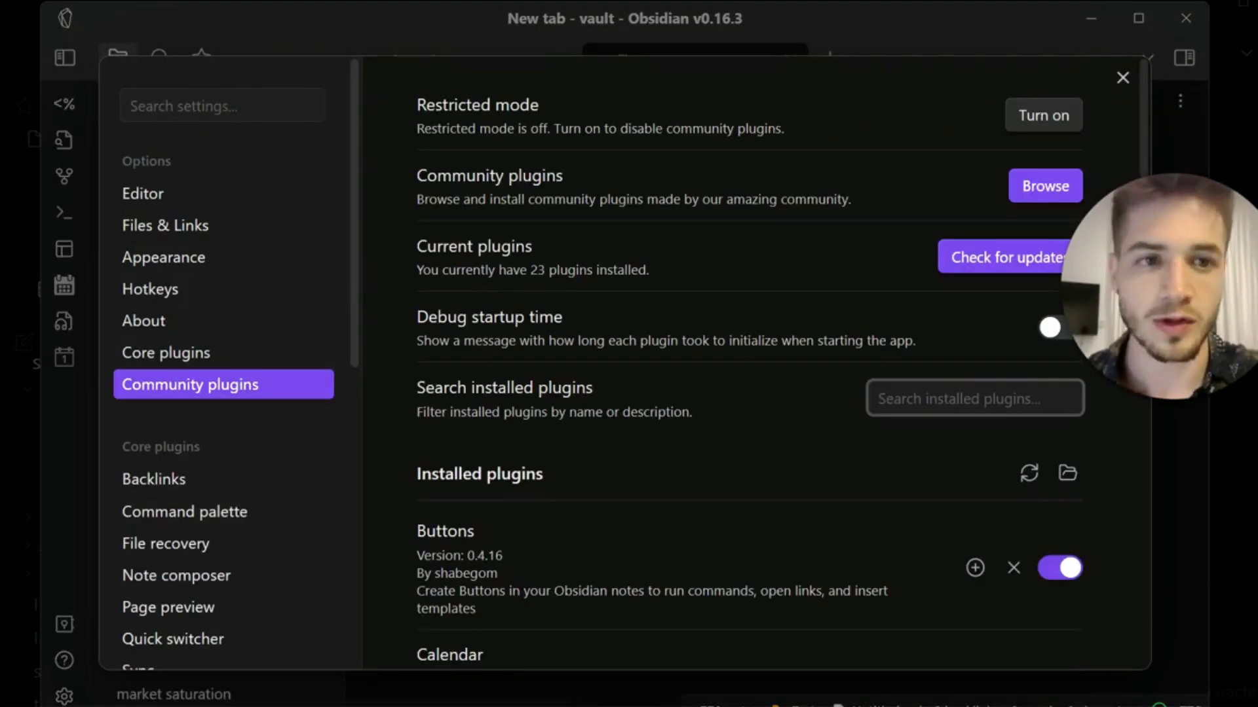
Step: Search the community plugins for "templater", examine the Templater plugin page, and close the settings
left_click(1045, 186)
type("templater")
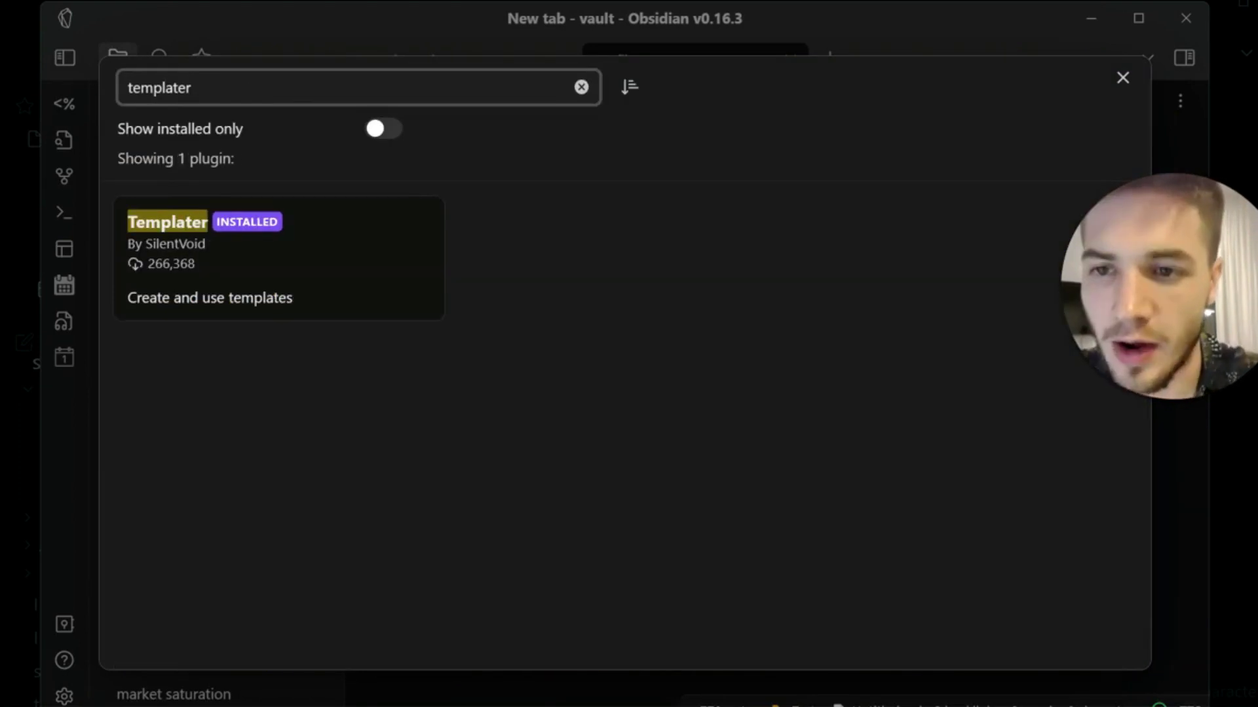
left_click(278, 258)
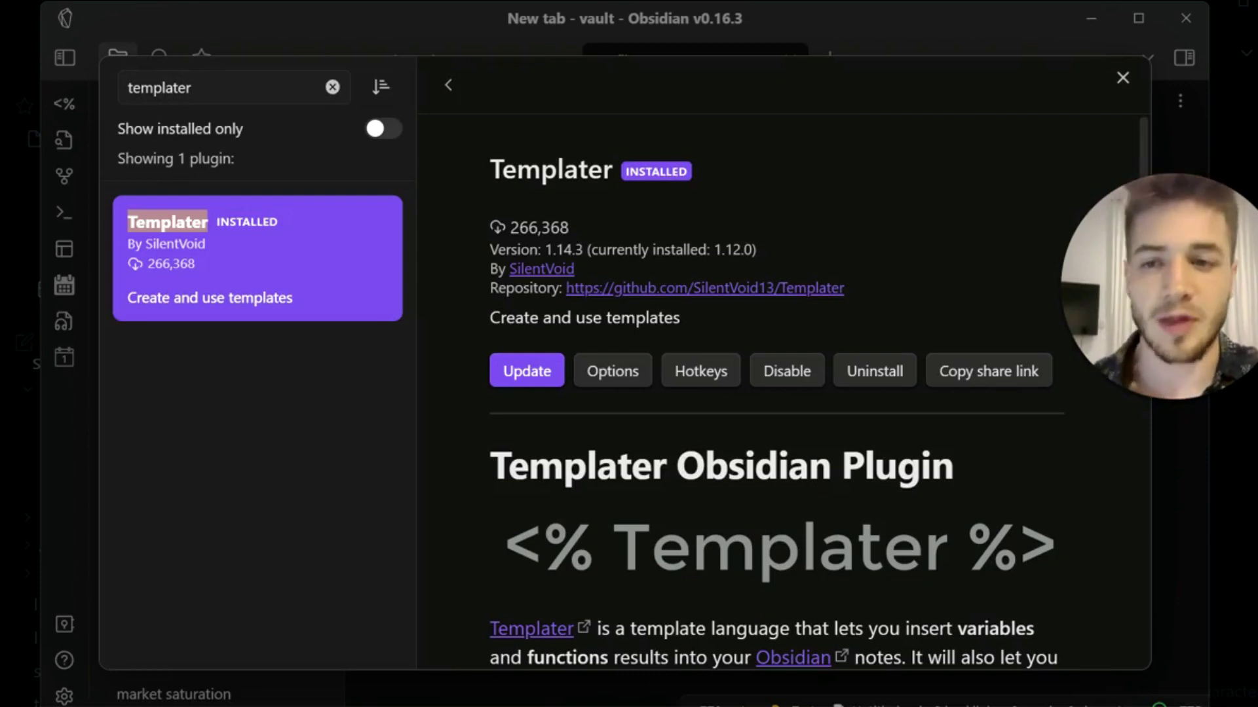
scroll(779, 393, "down", 2)
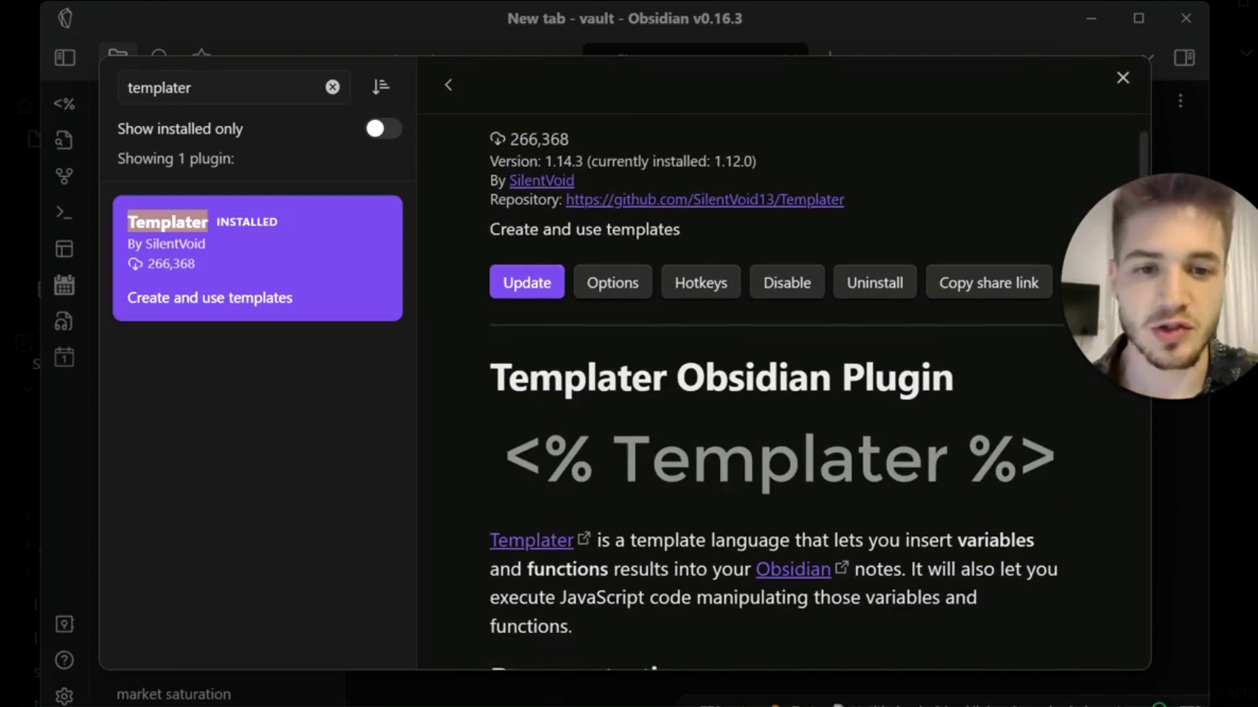
scroll(780, 393, "up", 2)
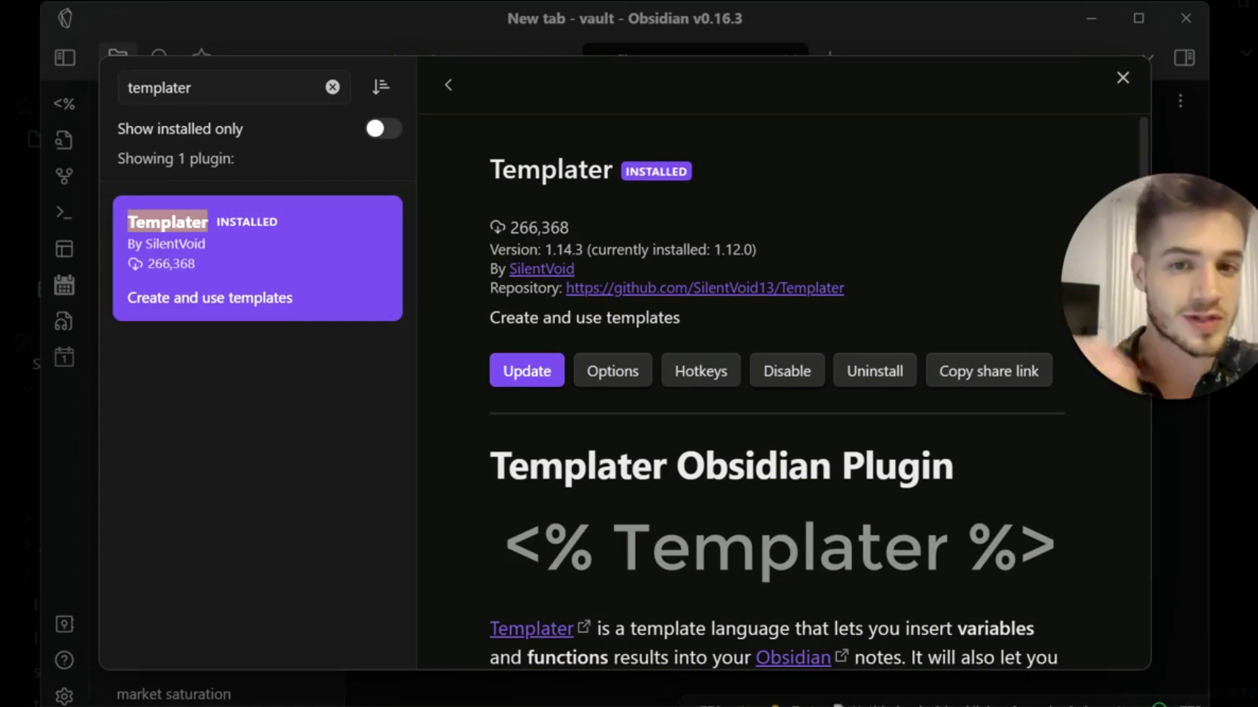
key("Escape")
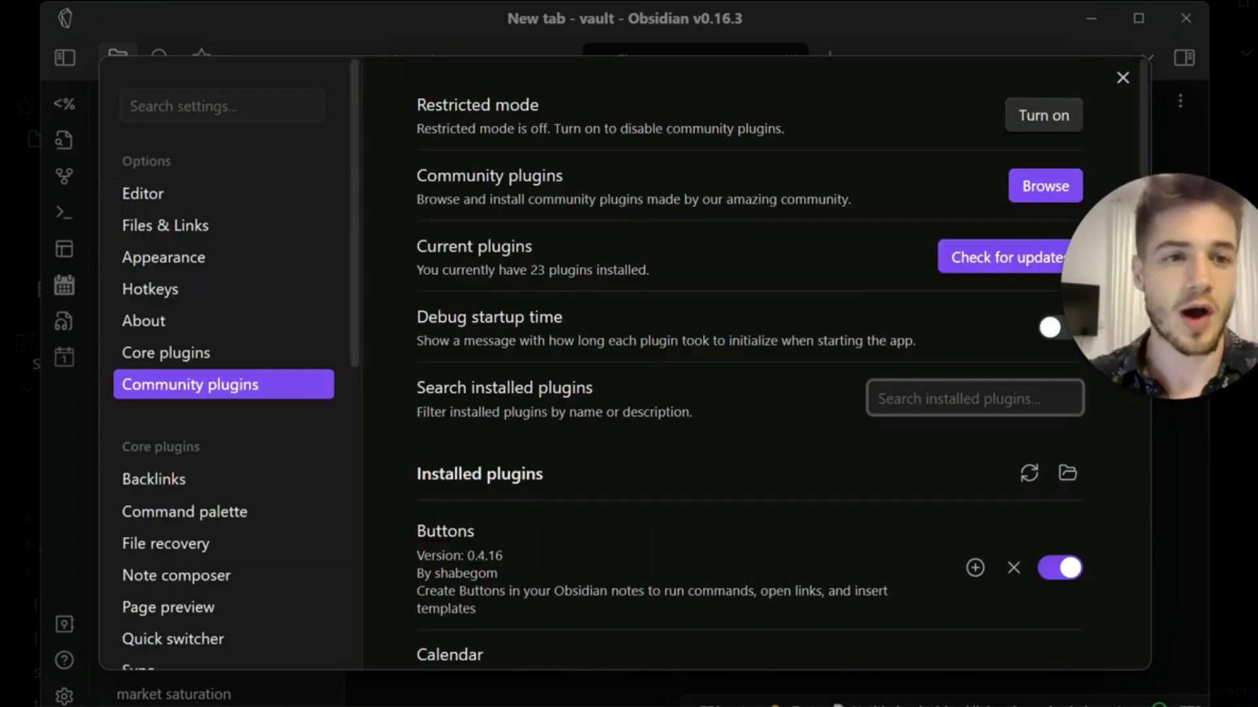
key("Escape")
Step: Collapse the reviews and Test folders, then delete the Test folder from the vault
scroll(221, 387, "down", 1)
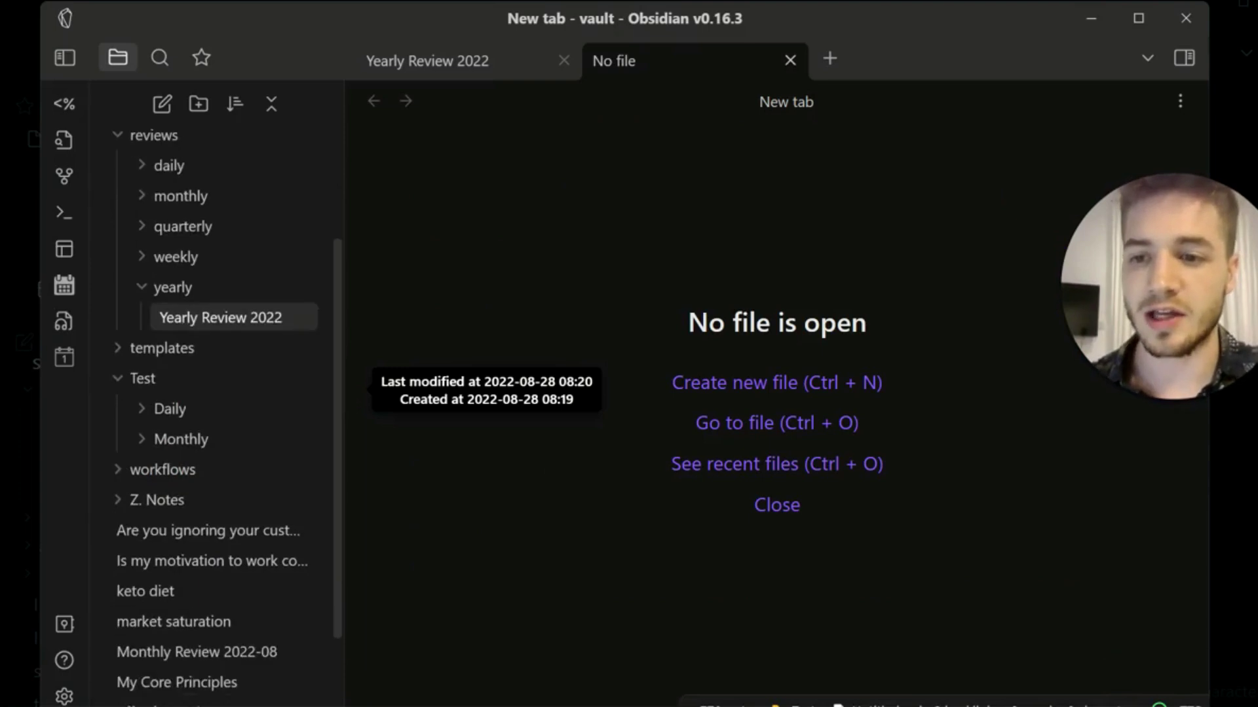
scroll(221, 363, "up", 1)
left_click(154, 181)
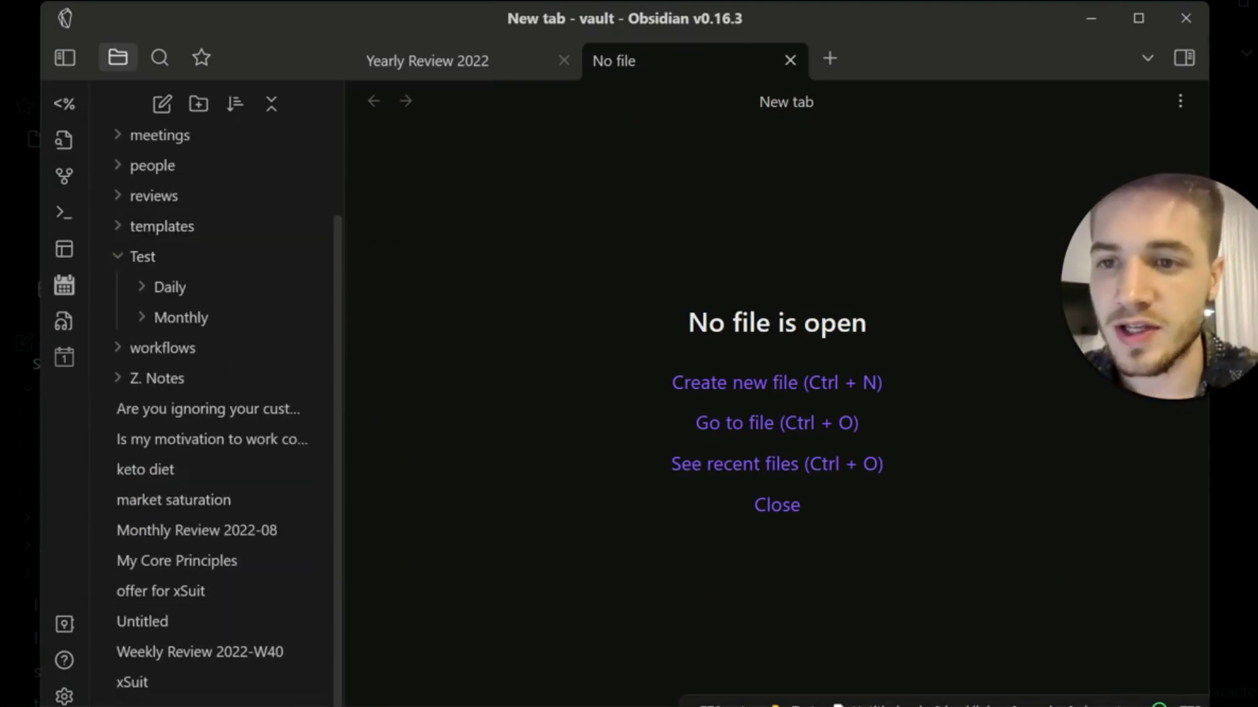
left_click(142, 256)
right_click(154, 317)
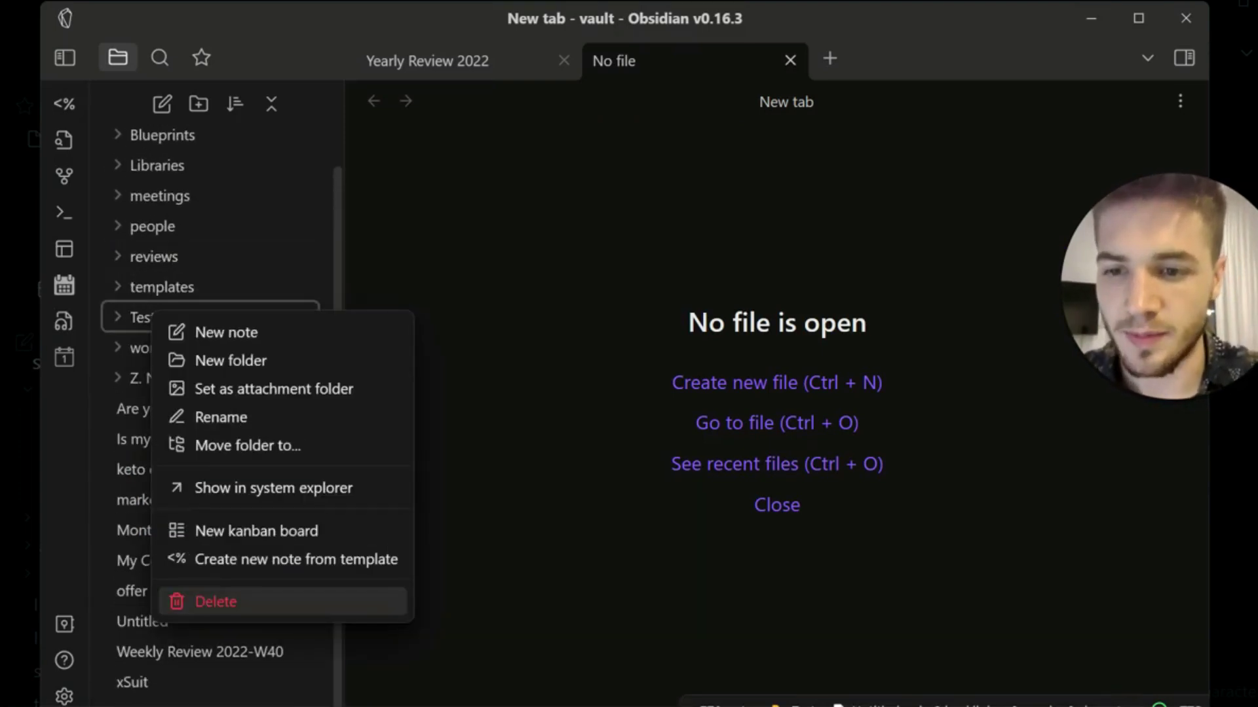
left_click(215, 598)
Step: Open the daily template in the templates folder and examine its Templater date heading and morning sections
left_click(161, 317)
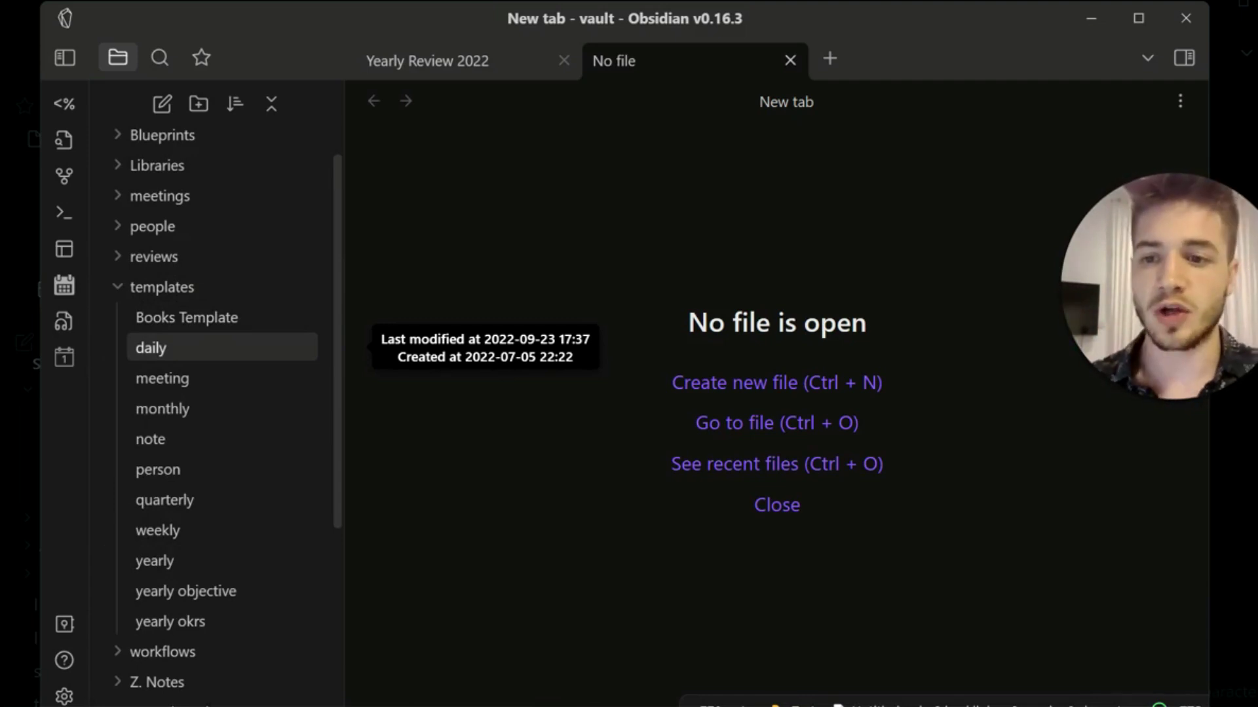
left_click(151, 348)
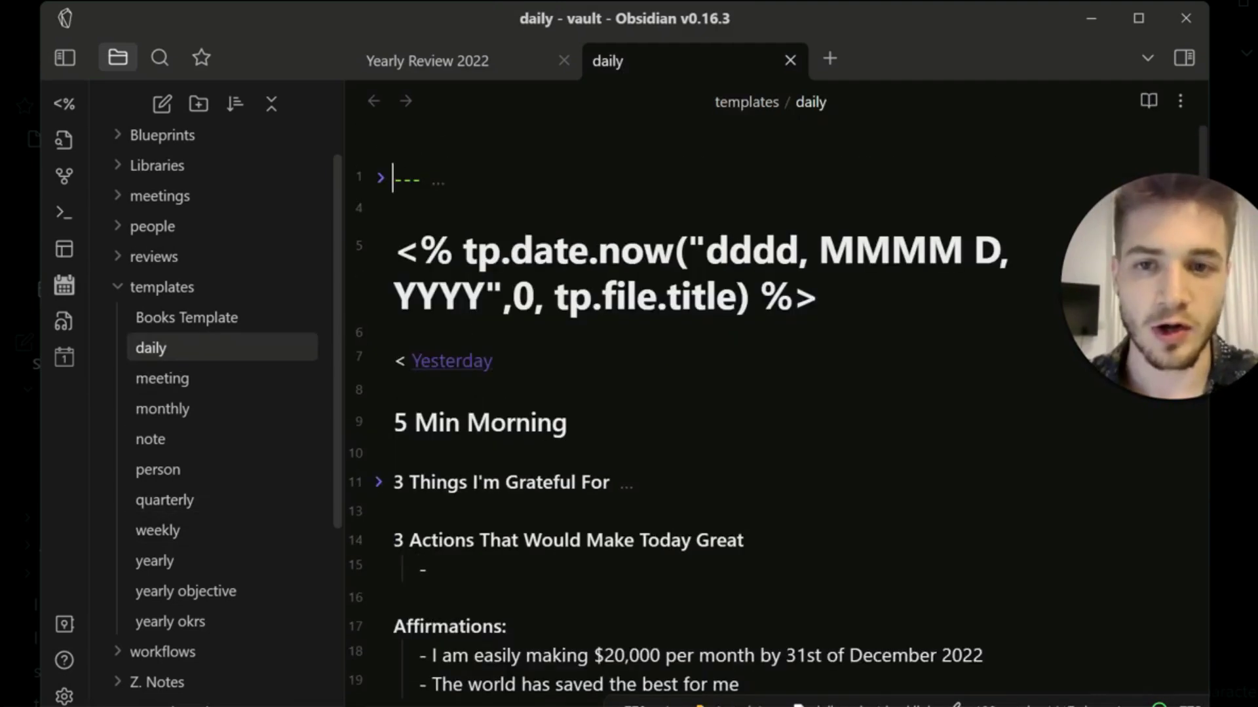
left_click_drag(817, 296, 393, 248)
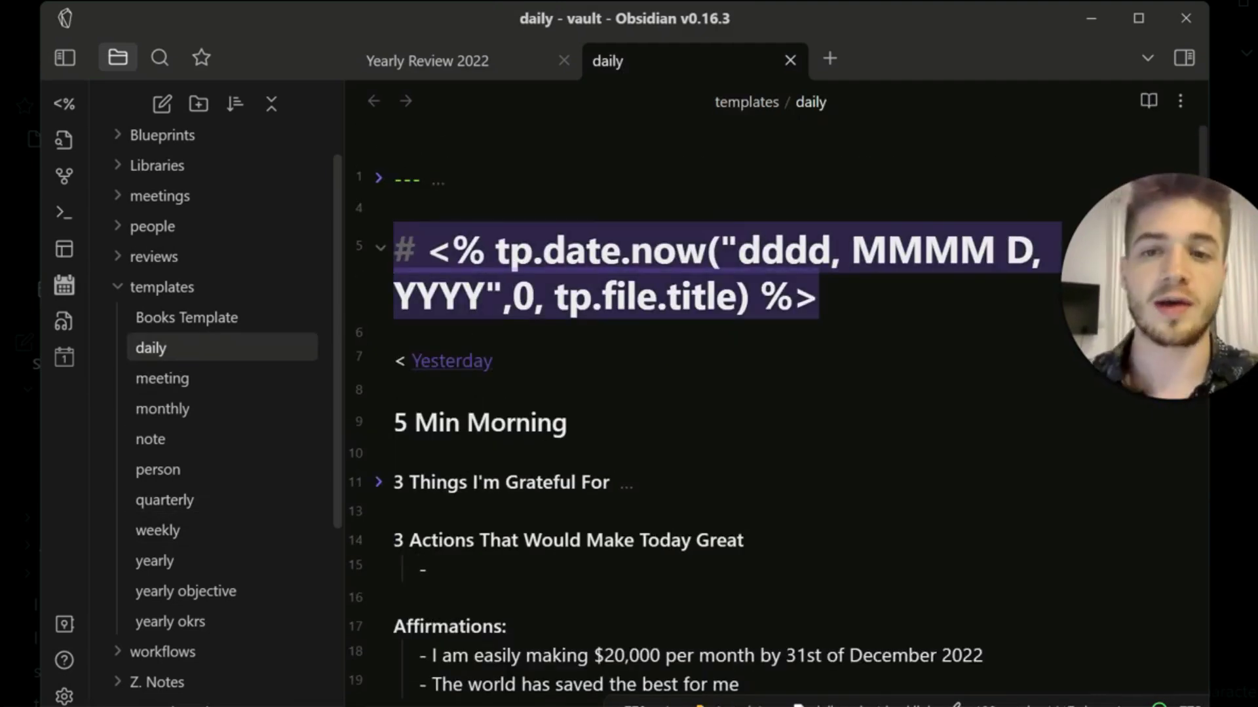
scroll(704, 413, "down", 1)
left_click(819, 278)
scroll(705, 354, "down", 2)
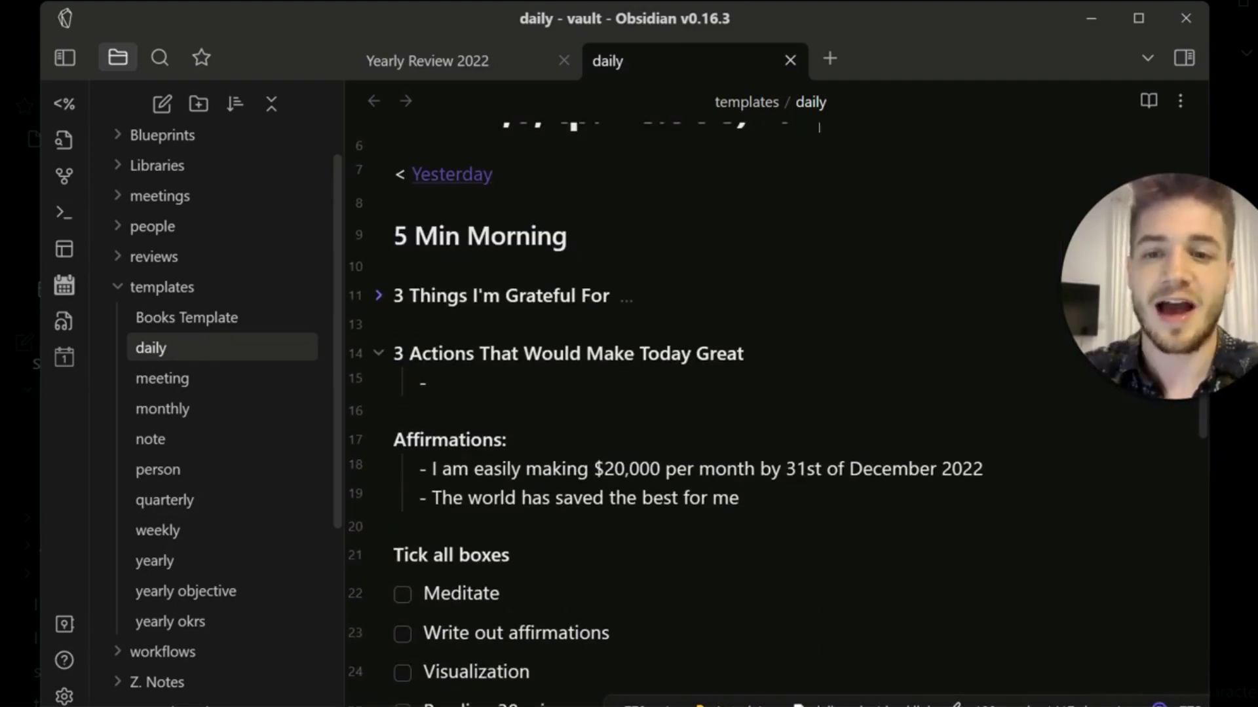
Step: Fold all headings in the daily template and remove the sections from "Process this" through "End-of-day checklist"
key("ctrl+shift+[")
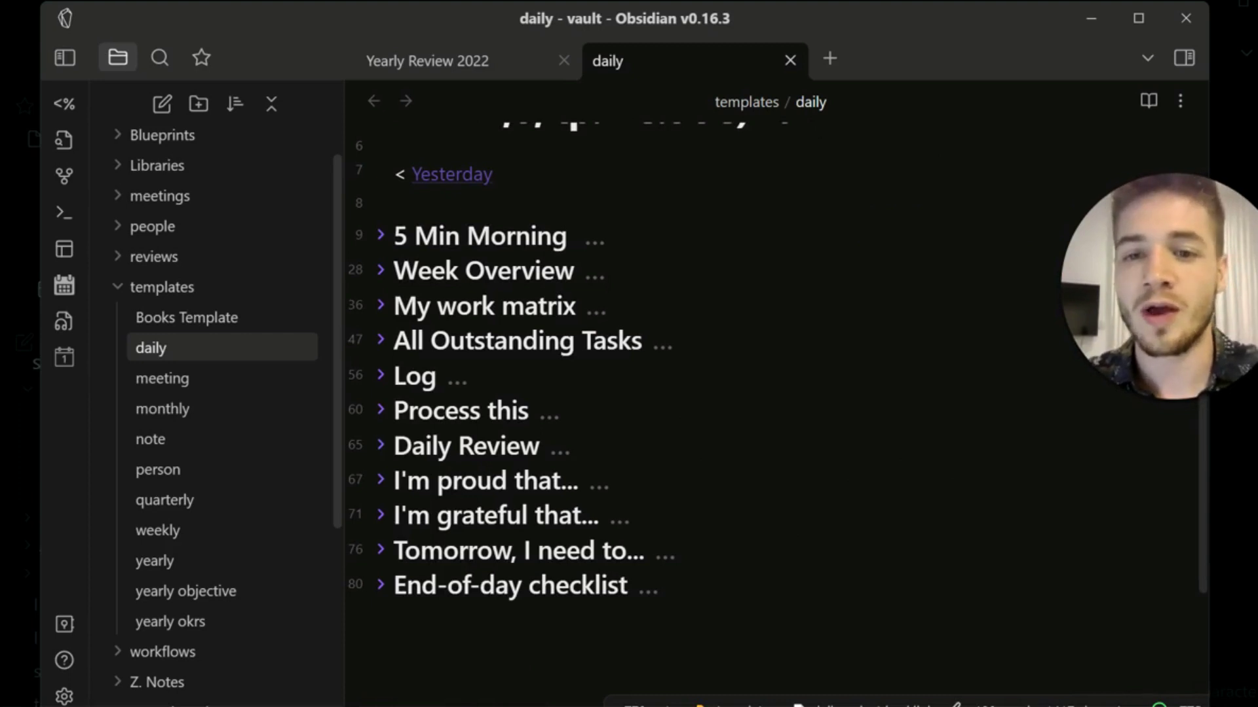
left_click_drag(417, 305, 645, 341)
left_click(658, 584)
left_click_drag(658, 585, 393, 411)
key("BackSpace")
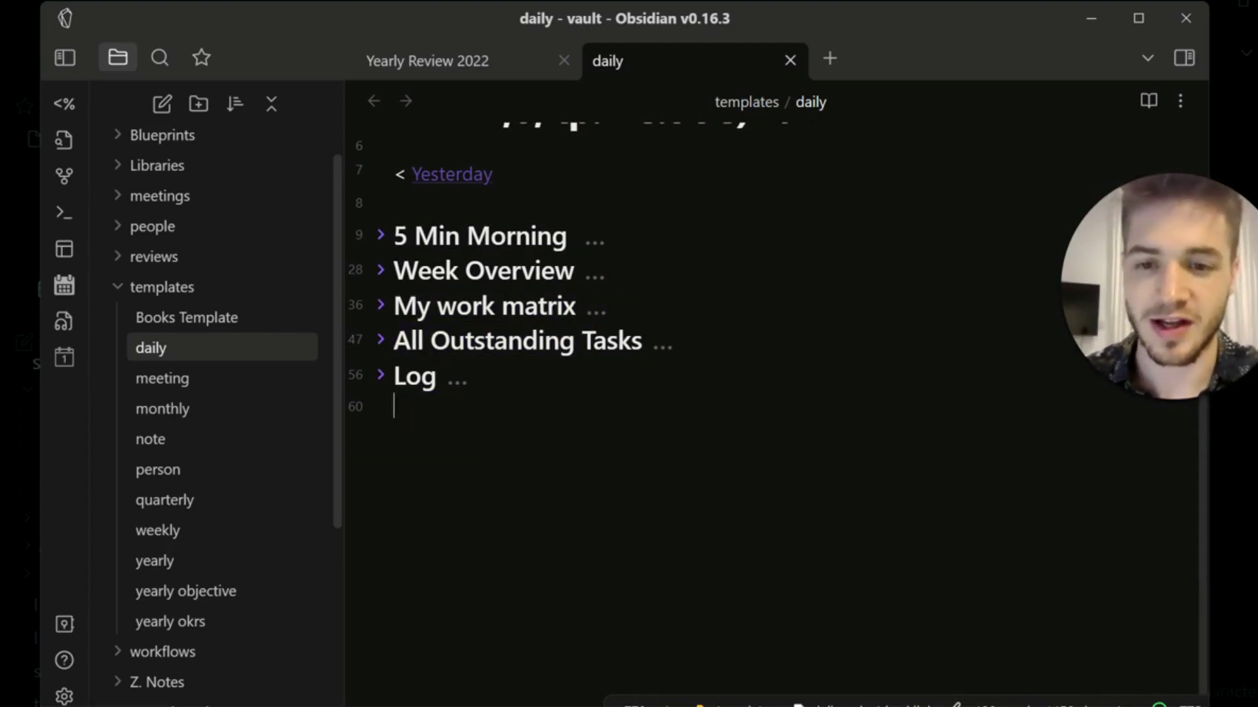
Step: Add a top-level "Archive" heading below the Log section, separated by blank lines, and fold it
key("Return")
key("Return")
key("Return")
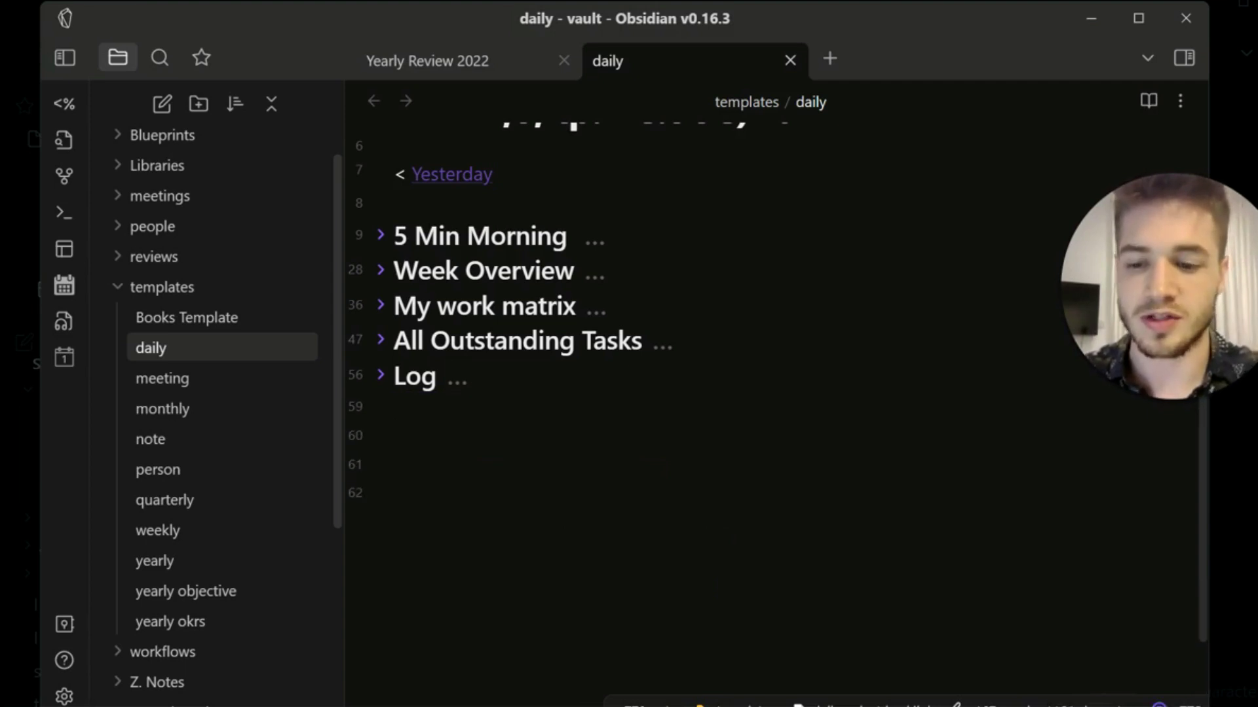
type("###")
key("BackSpace")
key("BackSpace")
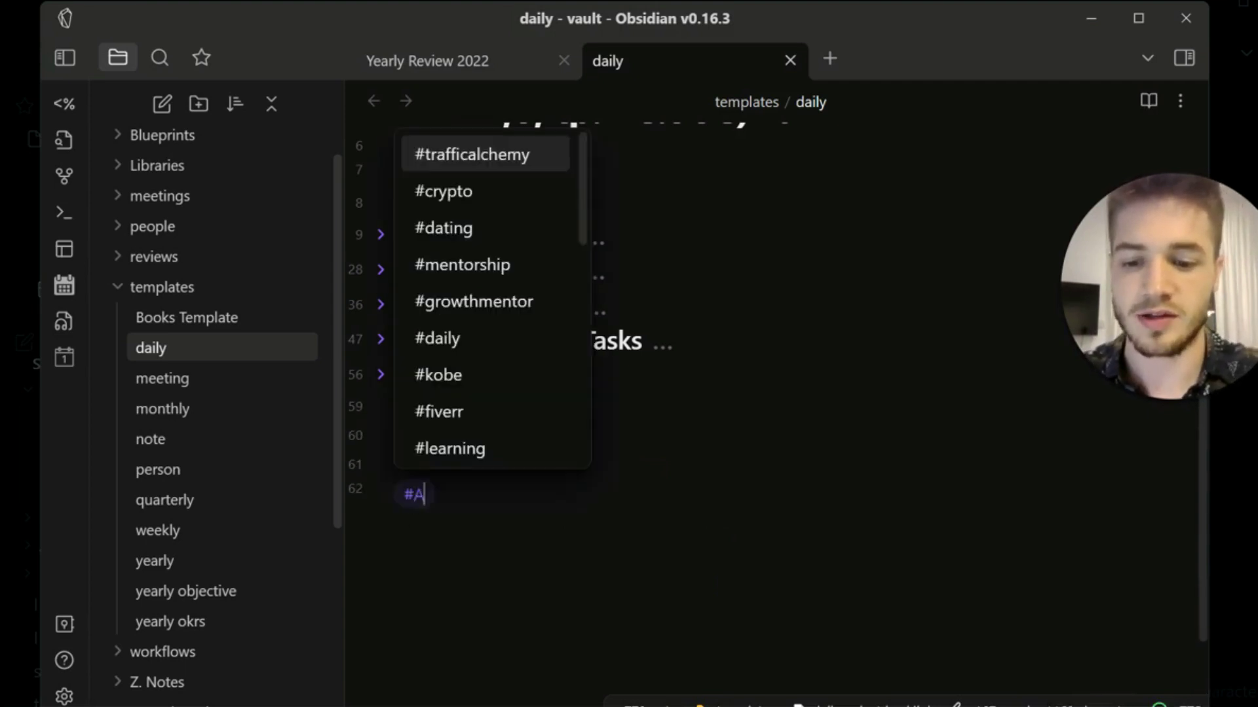
type("Archive")
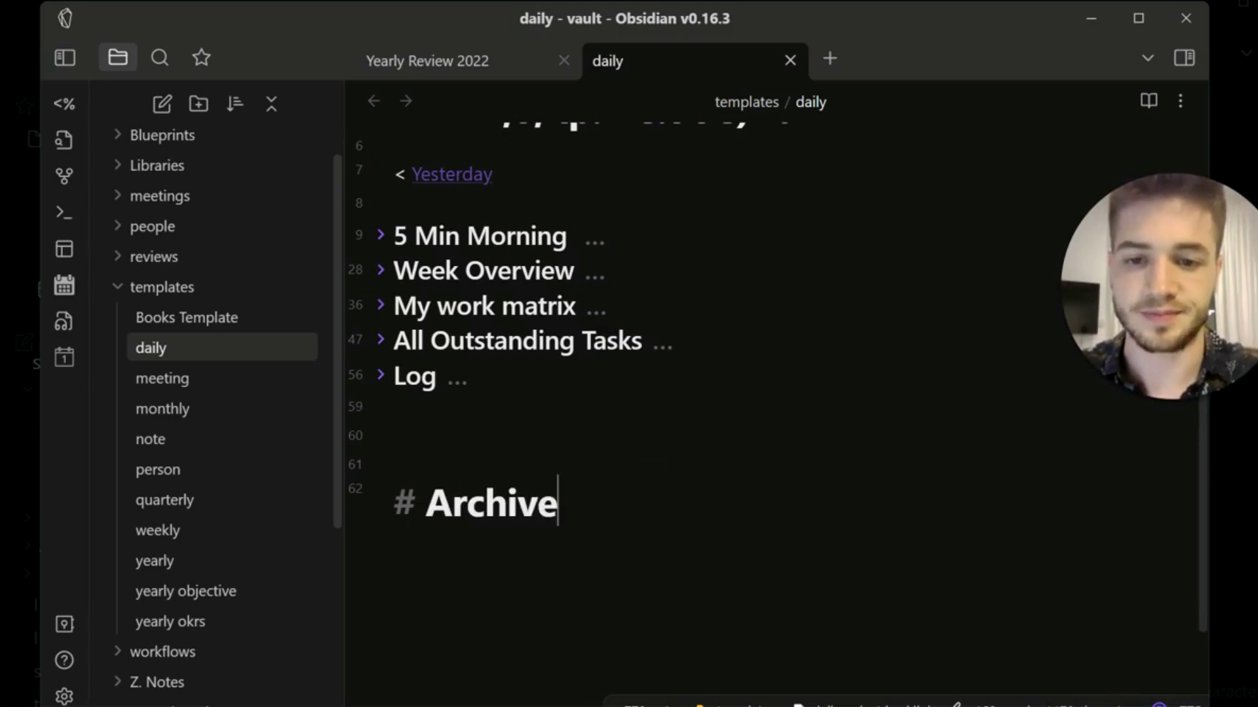
key("ctrl+End")
scroll(720, 393, "up", 10)
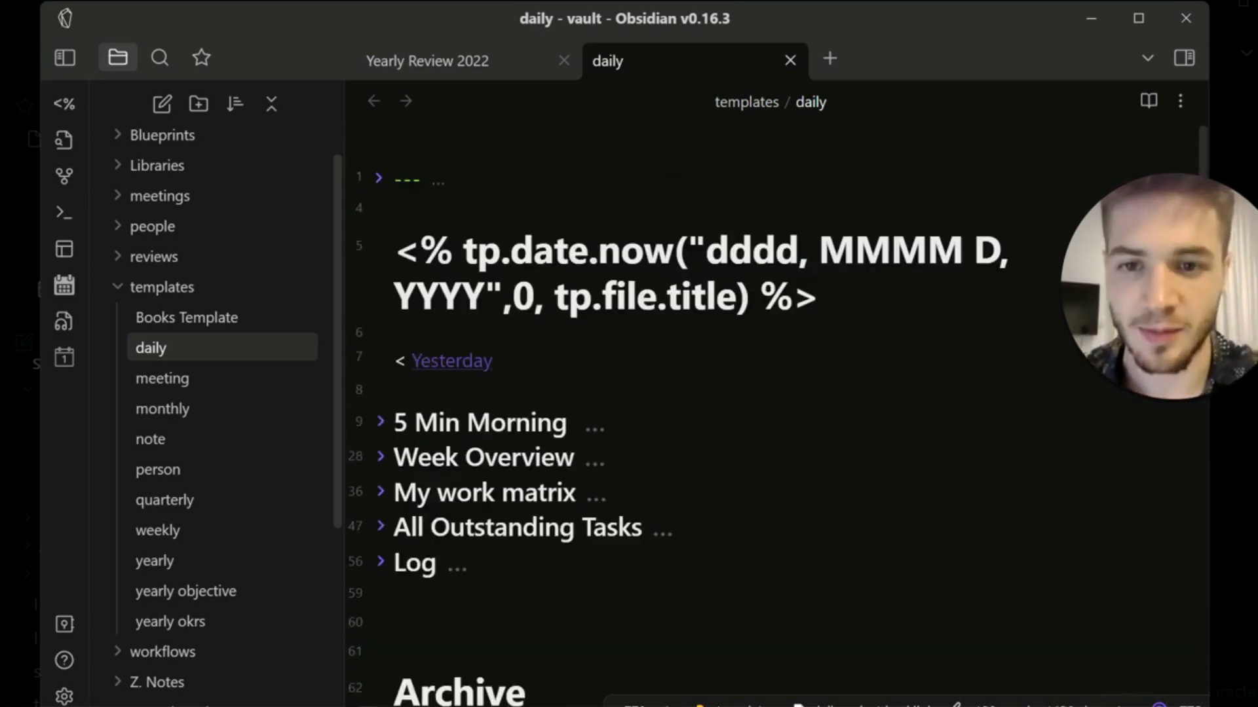
scroll(720, 412, "down", 3)
left_click(380, 490)
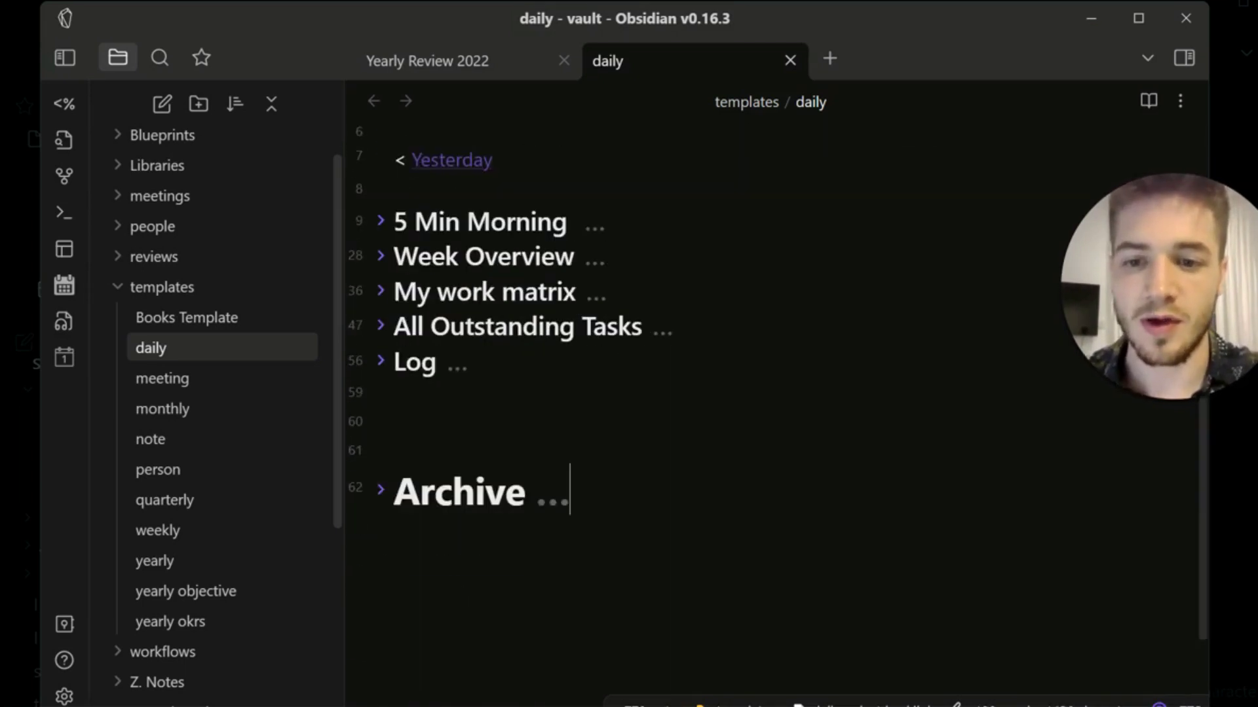
Step: Insert an empty checkbox item on the middle blank line between the Log and Archive headings
scroll(721, 393, "up", 3)
scroll(721, 393, "down", 1)
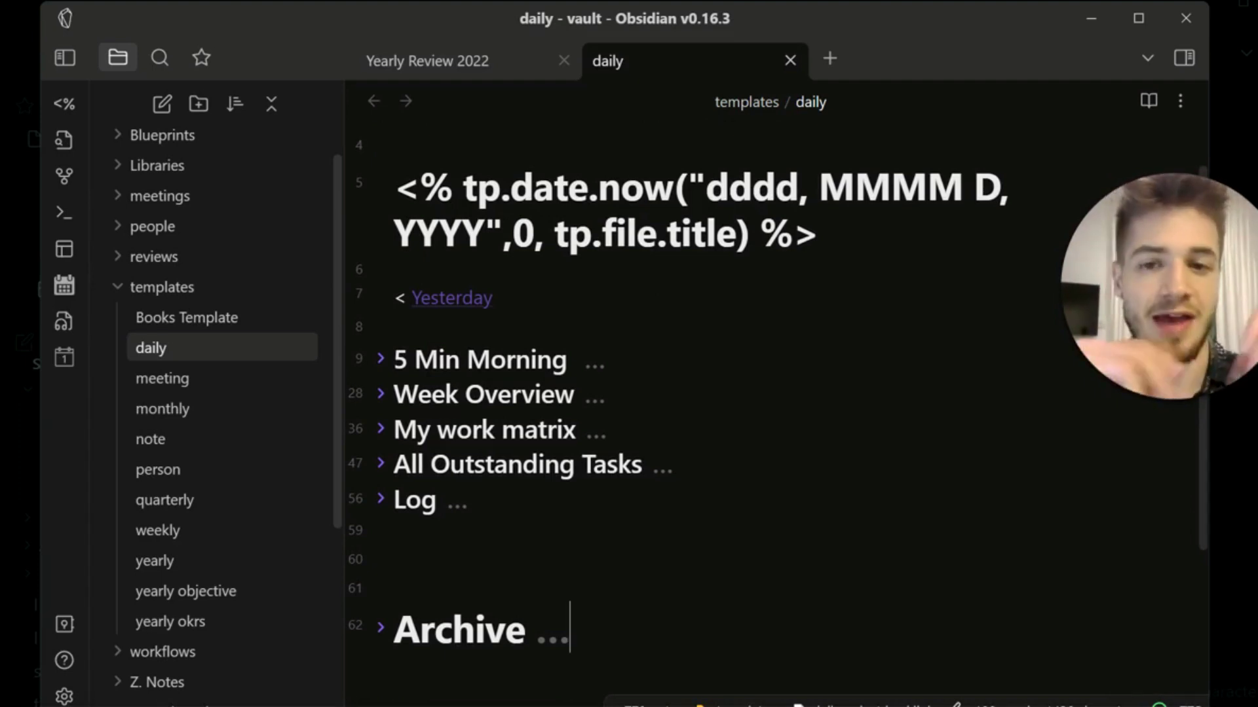
left_click(395, 559)
key("ctrl+l")
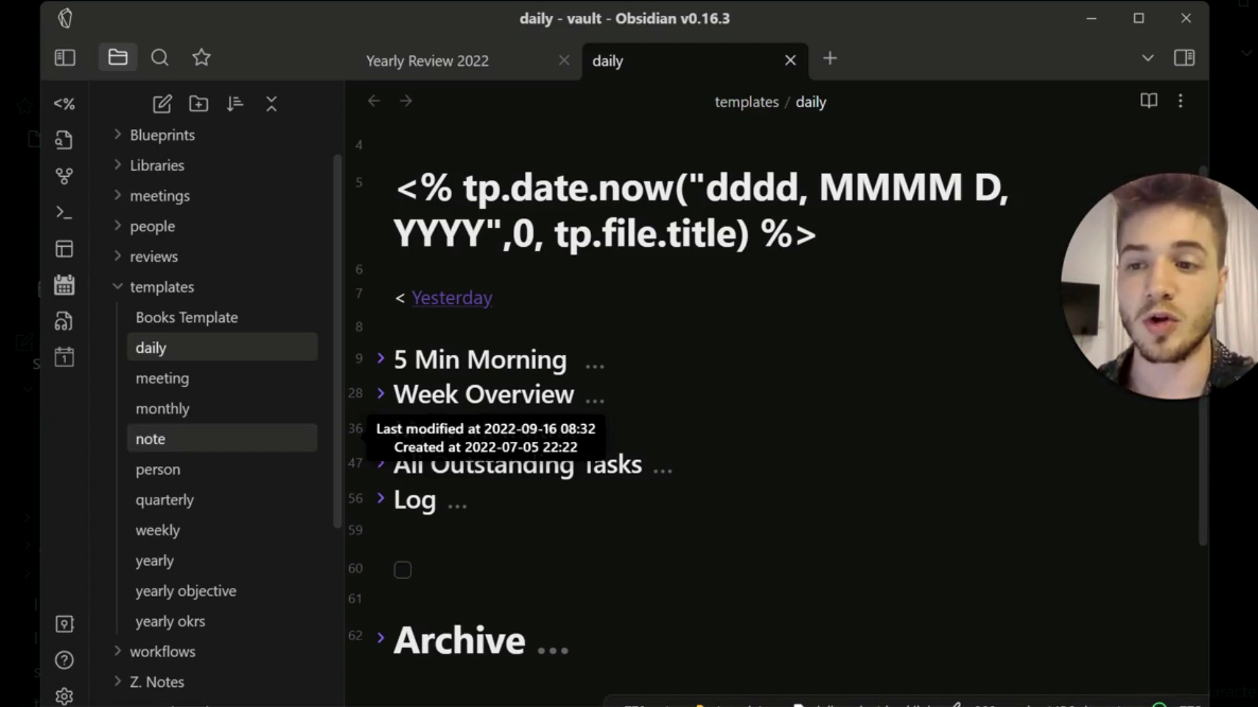
Step: Compare today's daily note with the daily template, then examine the weekly and yearly templates
left_click(63, 357)
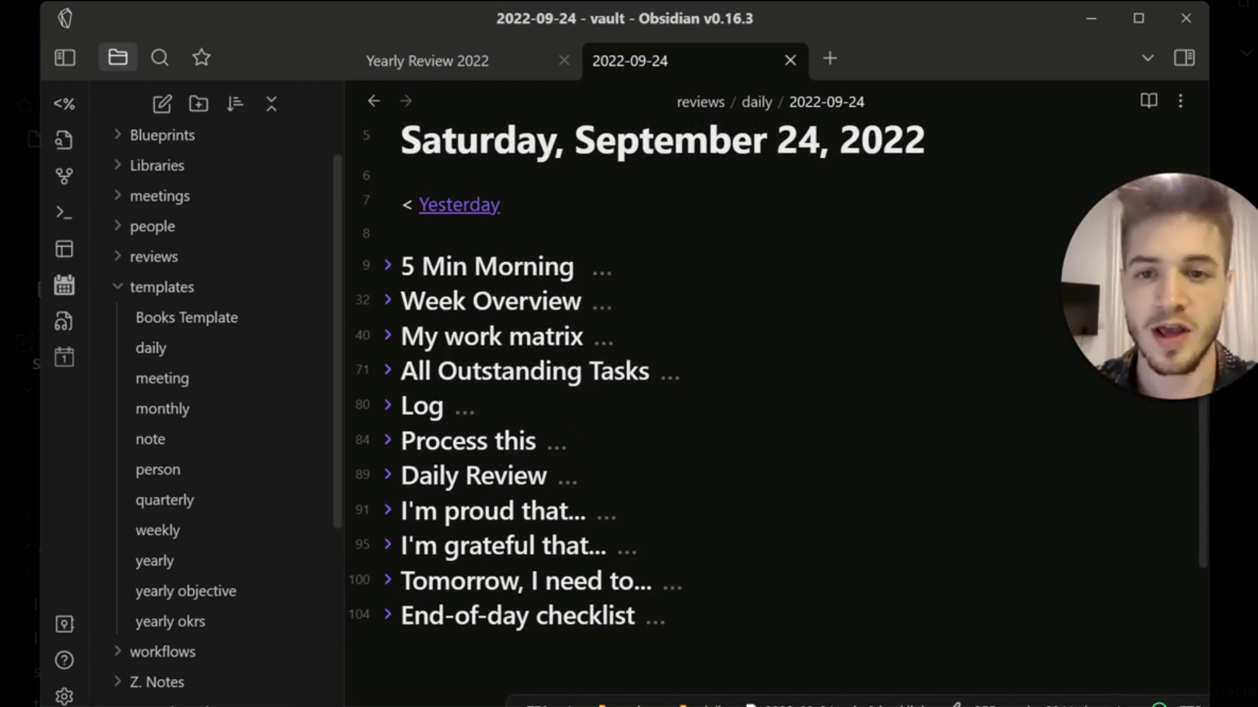
left_click(151, 348)
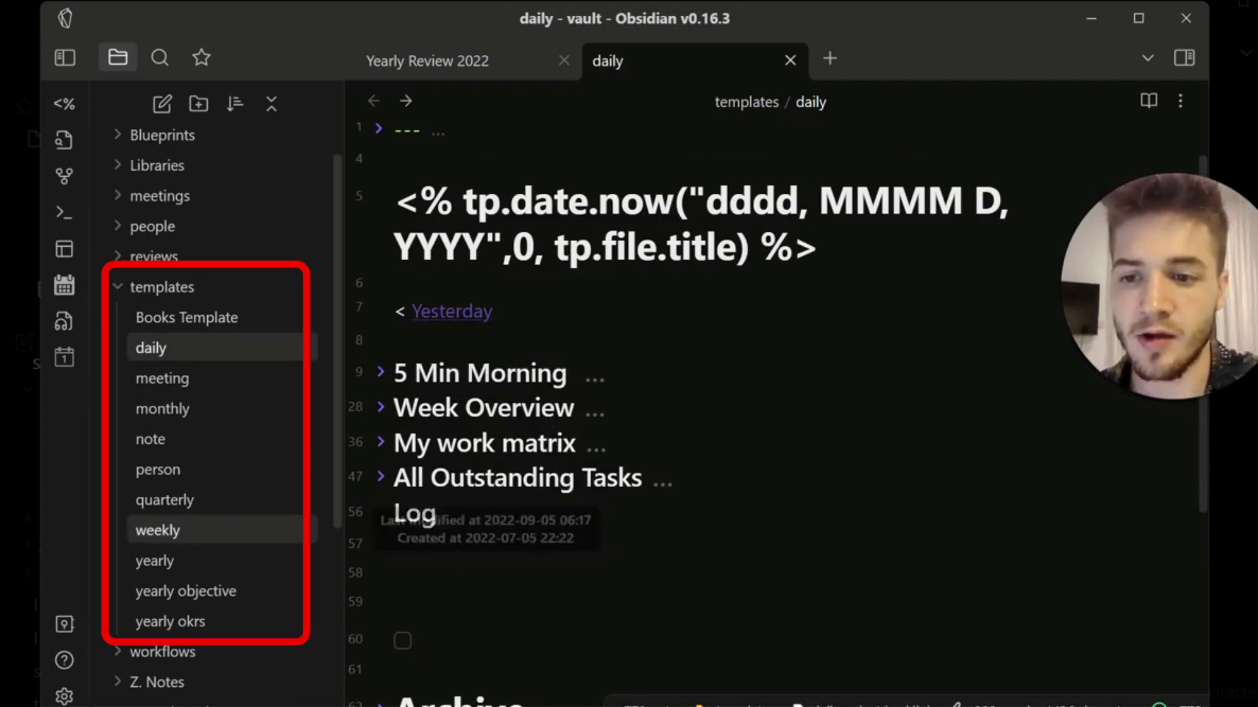
left_click(157, 530)
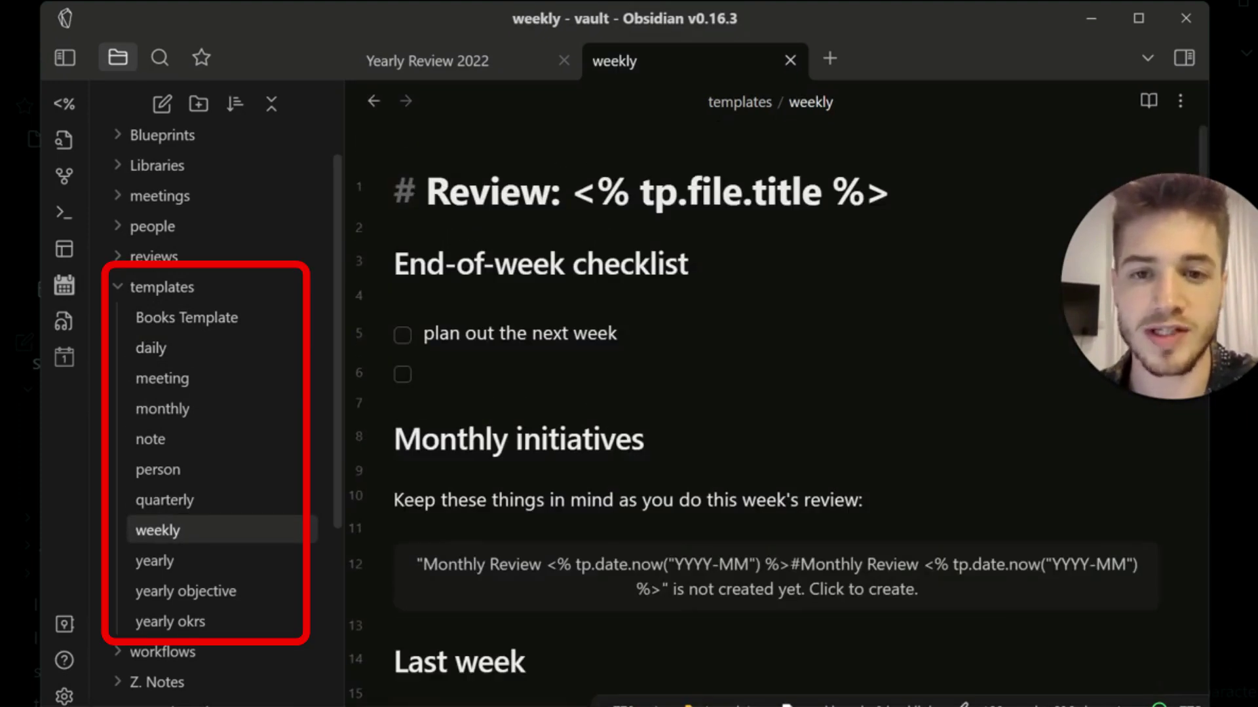
scroll(773, 393, "down", 10)
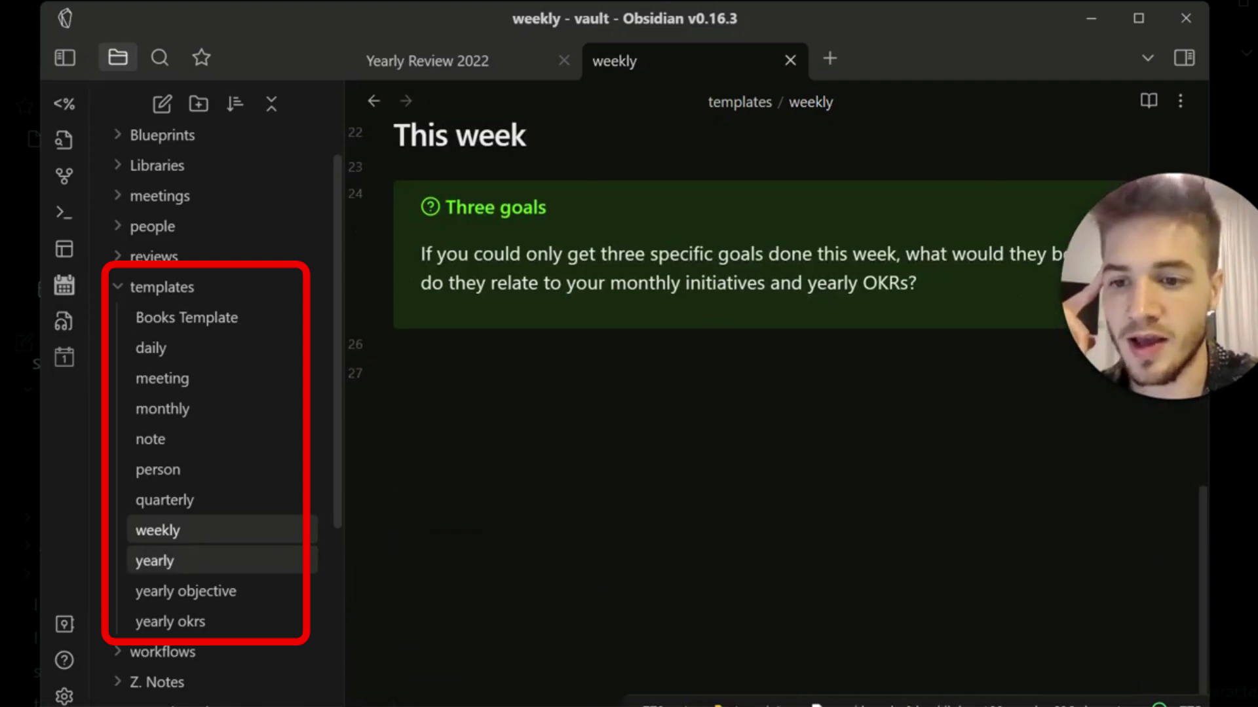
left_click(155, 560)
Step: Open the monthly template and examine its review heading and its Direction, Yearly Vision, Last month and "Questions to ask" parts
left_click(162, 409)
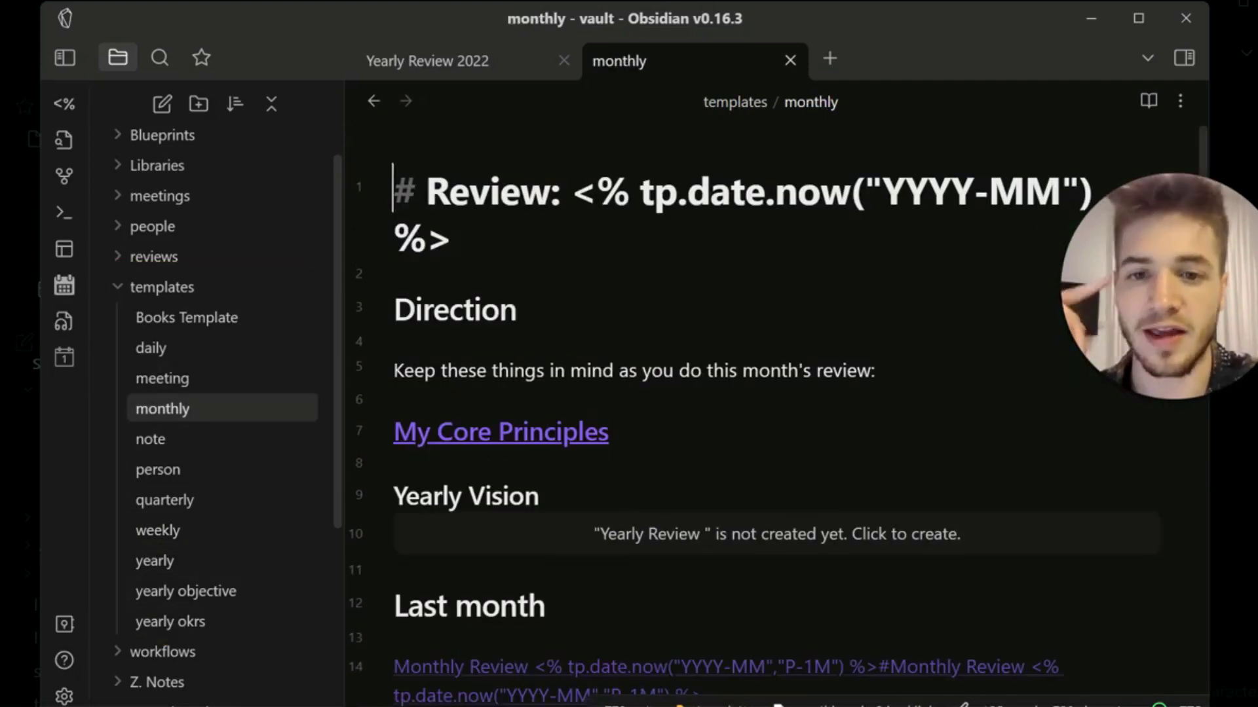
scroll(584, 412, "down", 8)
scroll(773, 393, "down", 5)
scroll(773, 393, "up", 2)
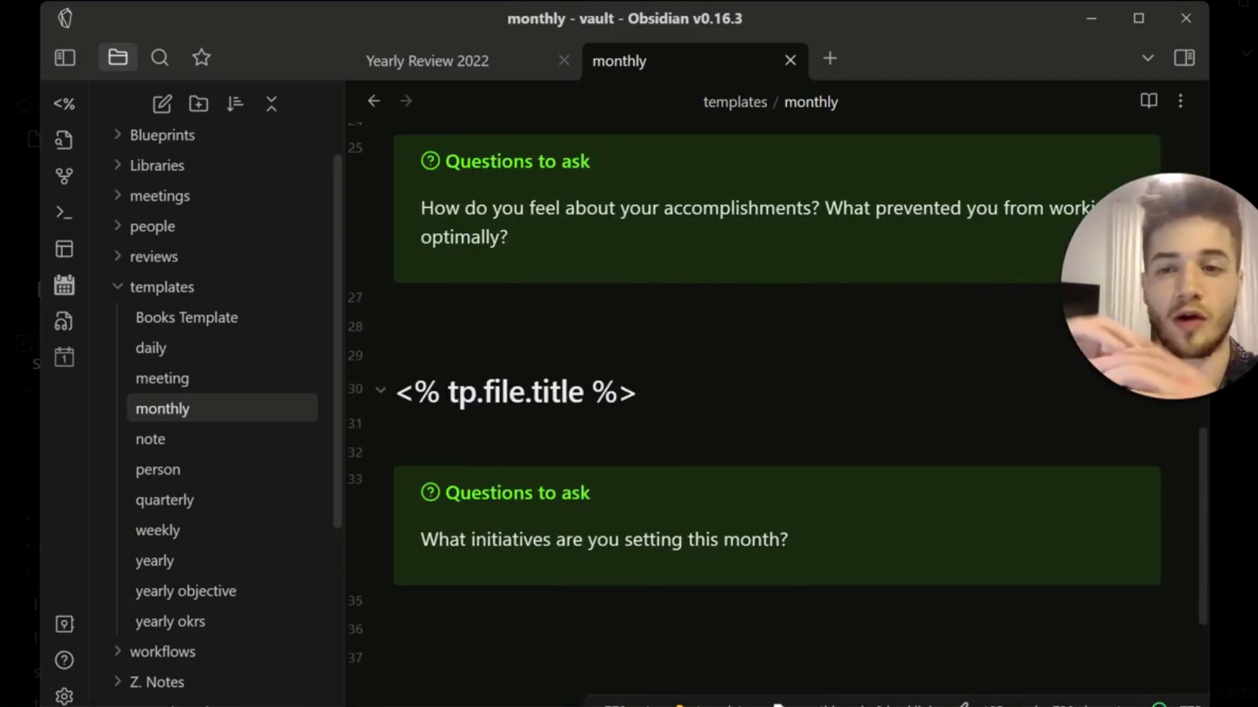
scroll(773, 393, "up", 10)
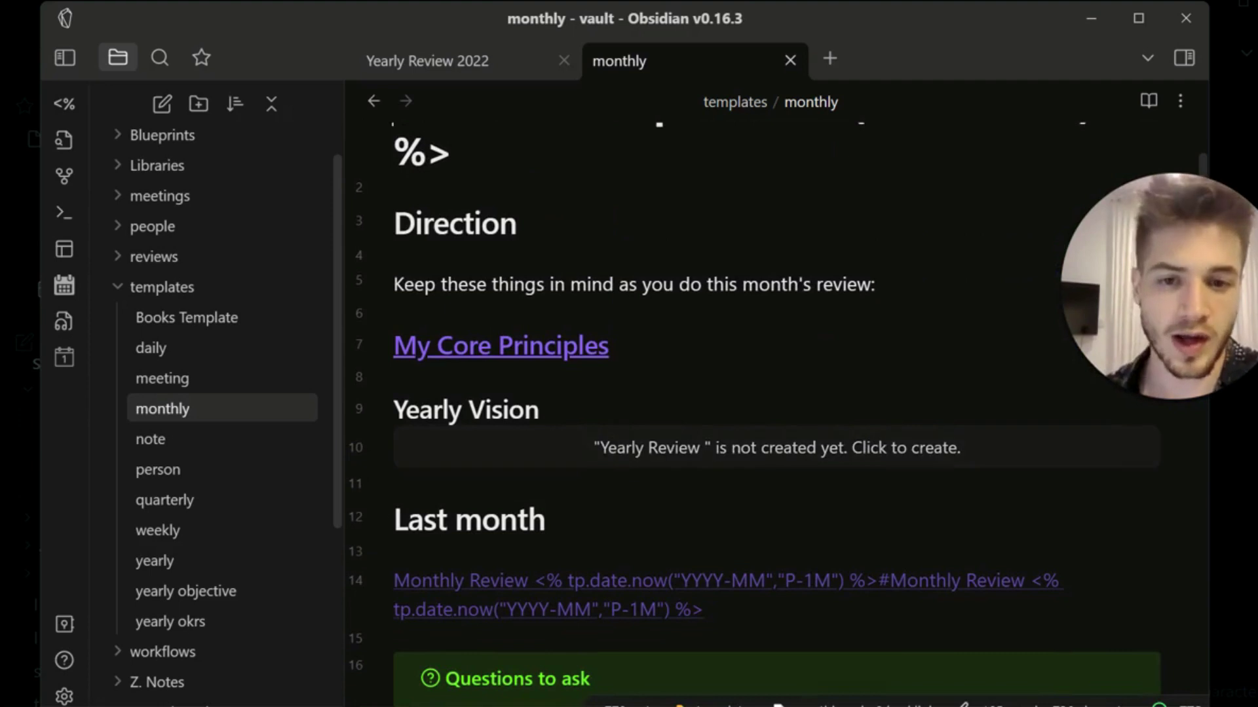
scroll(773, 393, "up", 2)
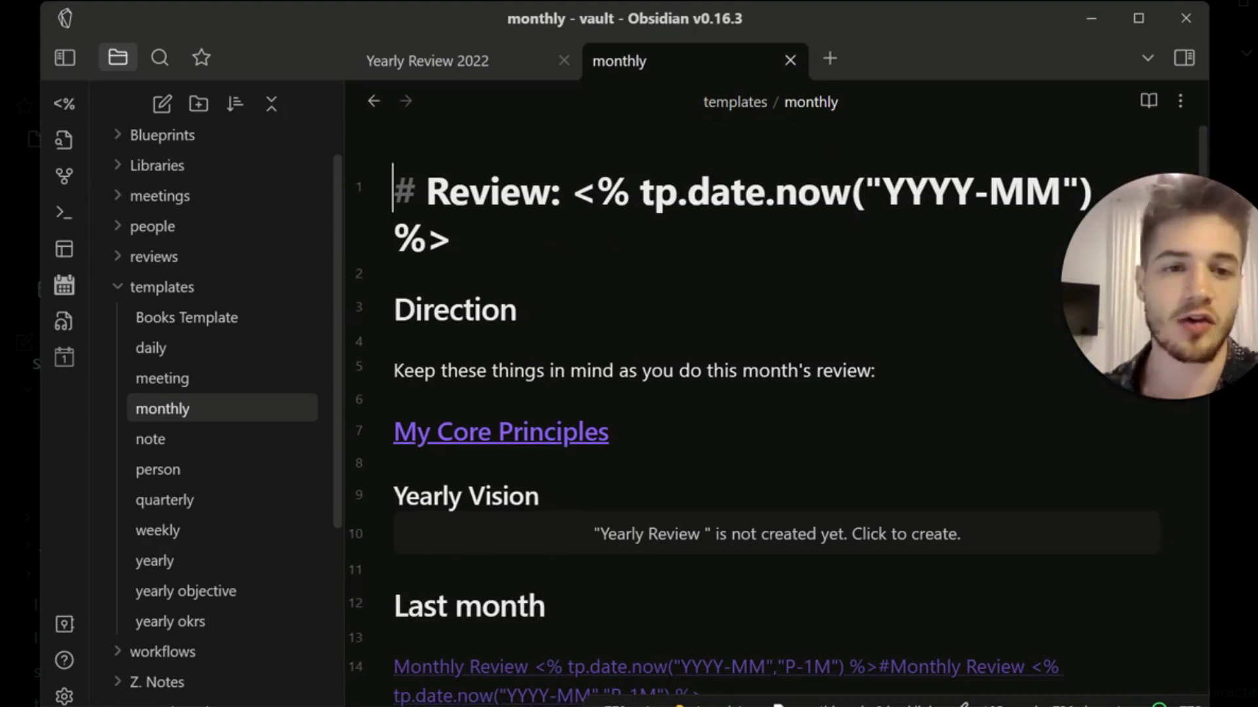
left_click(394, 273)
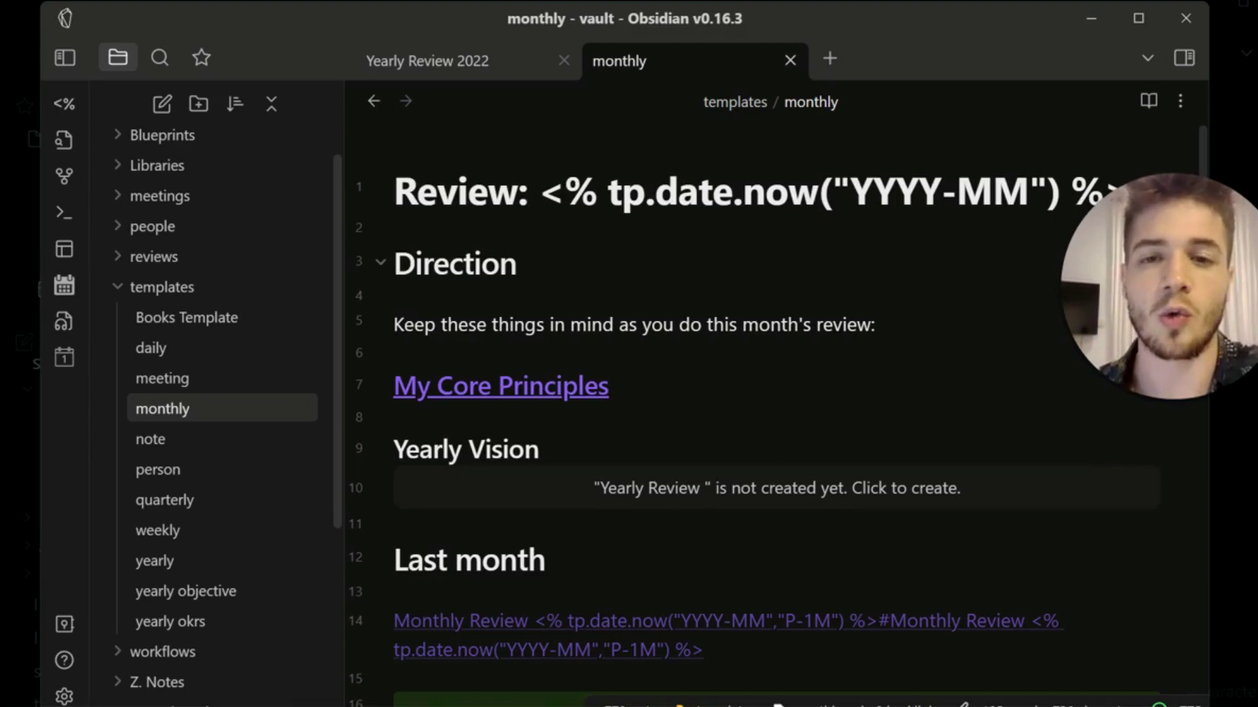
scroll(550, 290, "down", 3)
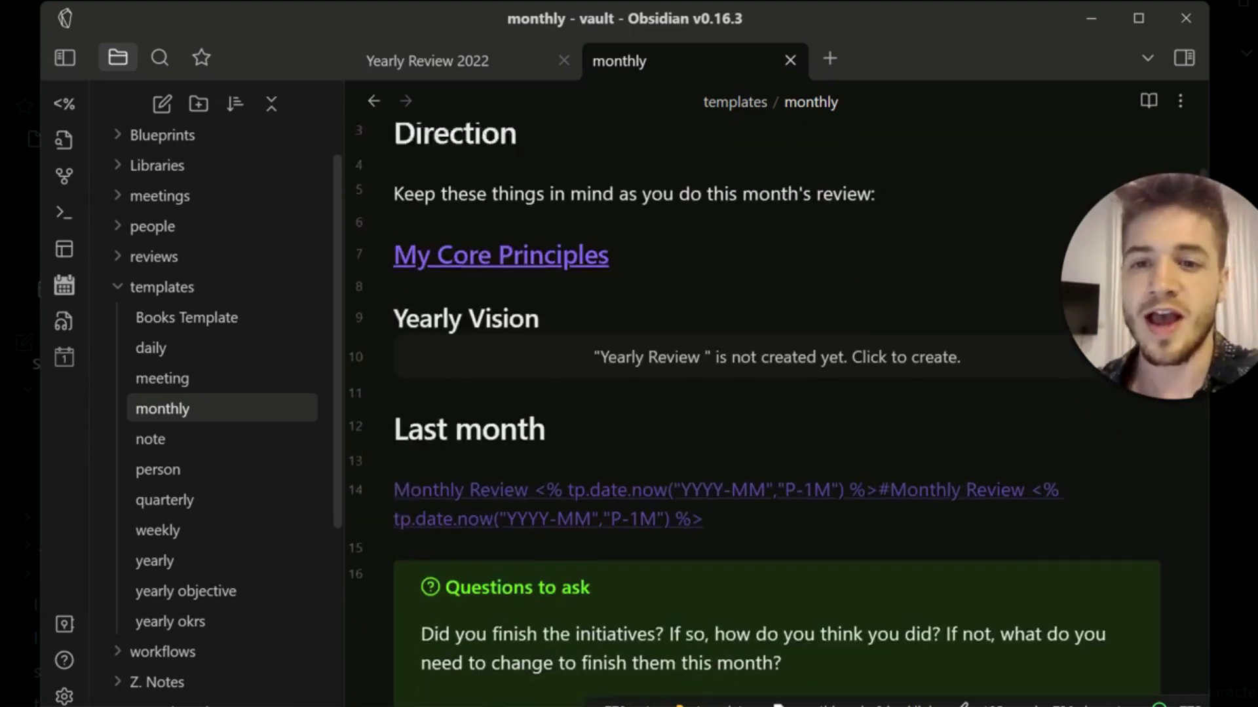
scroll(550, 290, "up", 3)
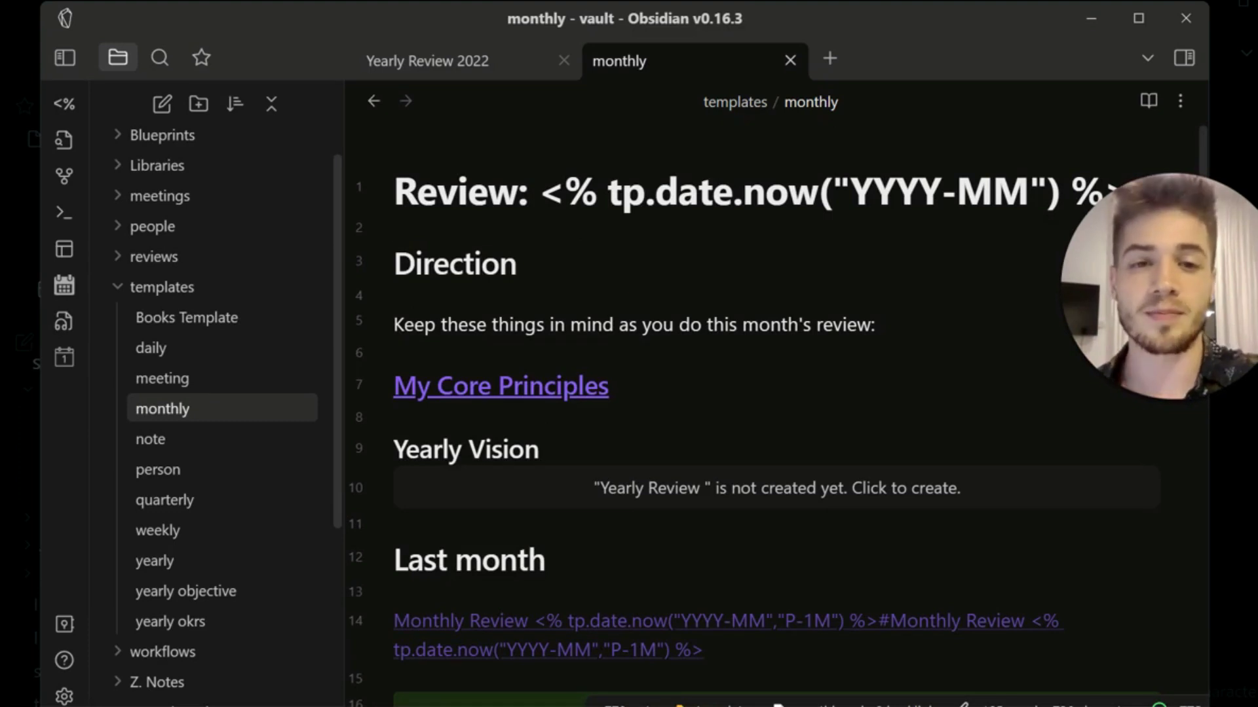
scroll(753, 412, "down", 1)
left_click_drag(550, 247, 587, 276)
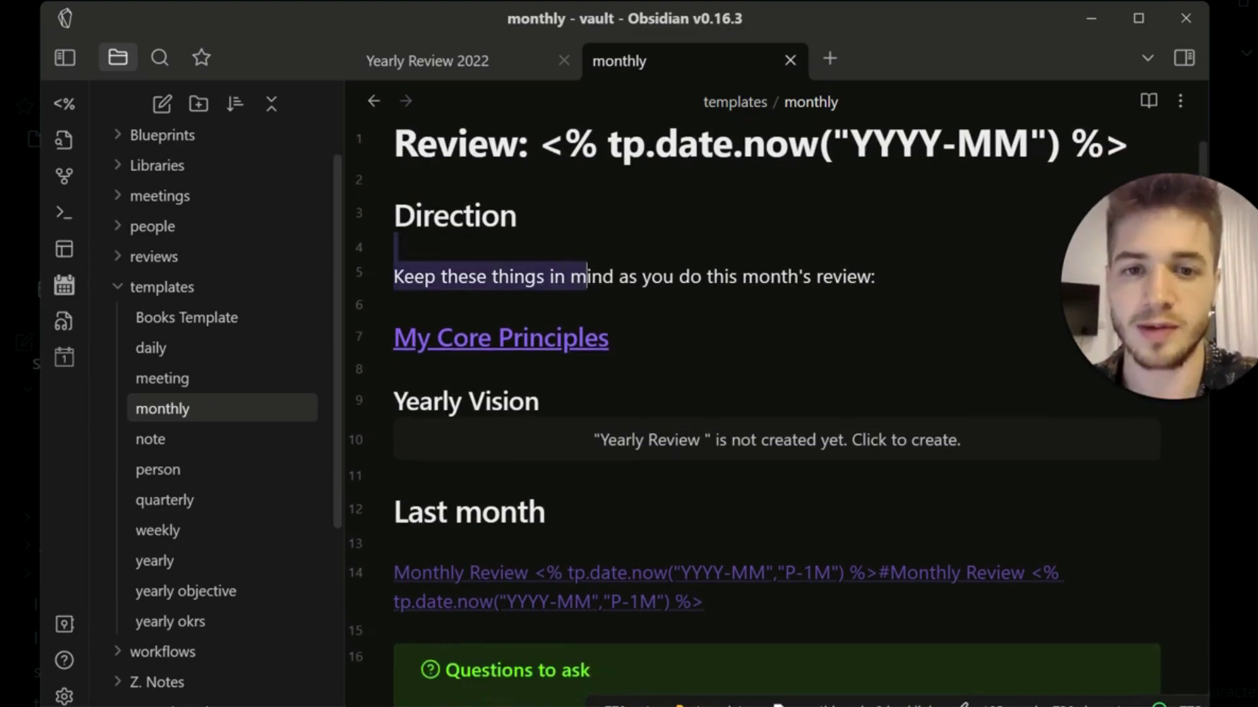
key("ctrl+comma")
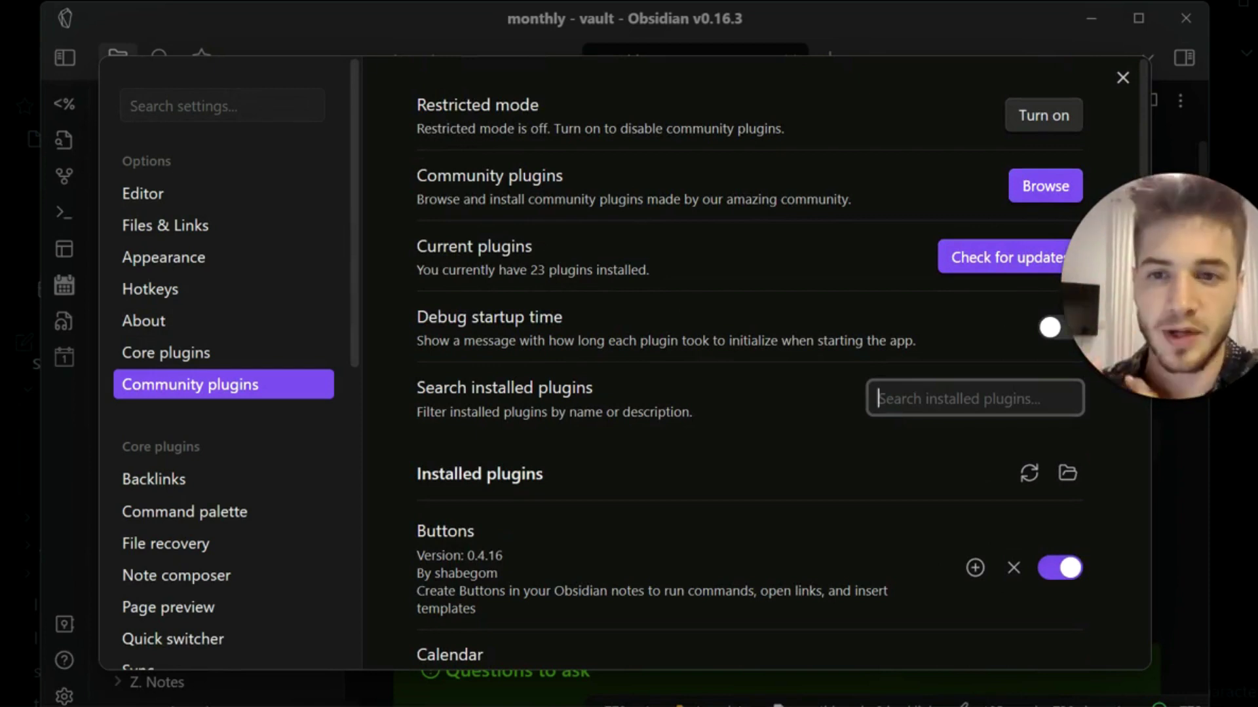
left_click(1123, 78)
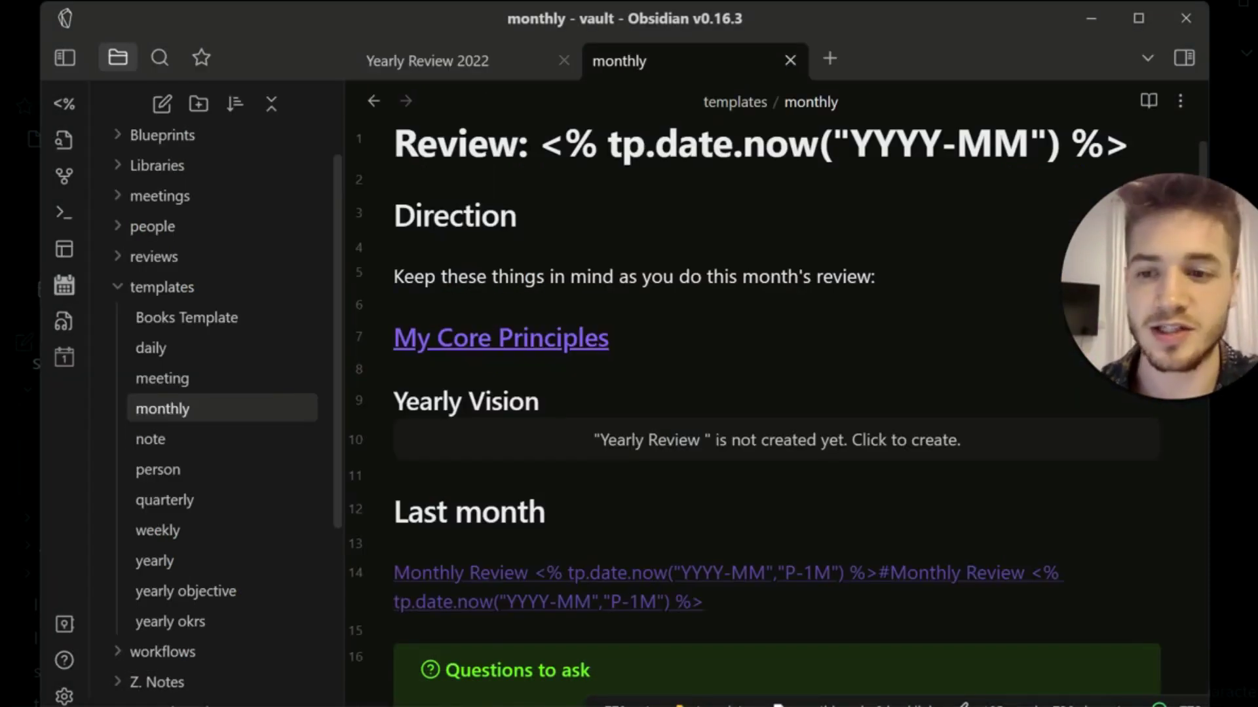
Step: Examine the Periodic Notes plugin's format, template and note folder settings from daily through yearly notes
left_click(64, 697)
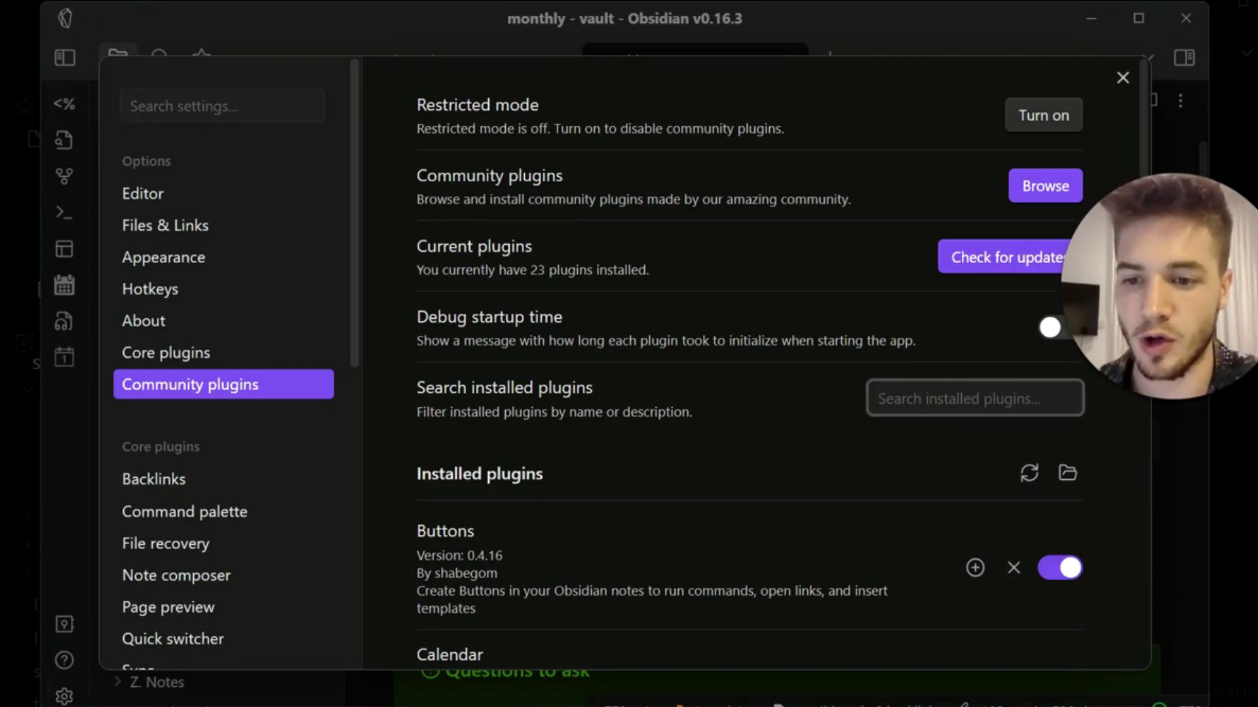
scroll(196, 406, "down", 8)
left_click(172, 469)
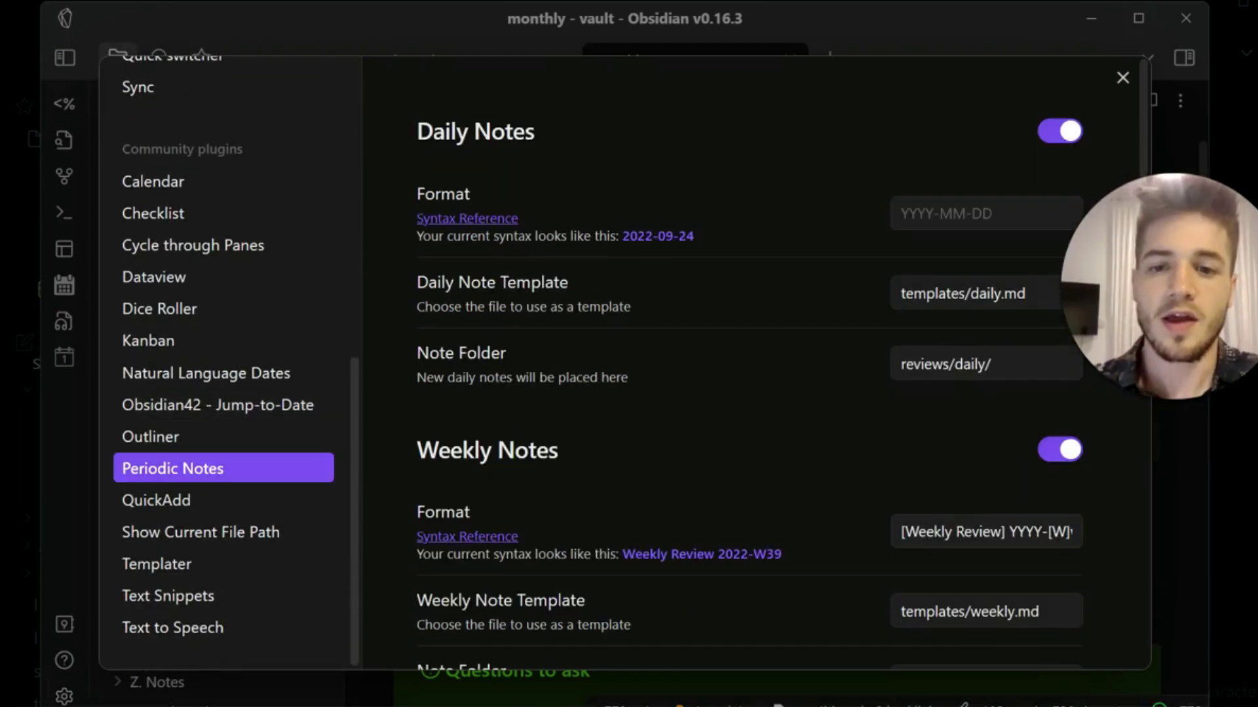
scroll(753, 360, "down", 10)
scroll(753, 360, "up", 10)
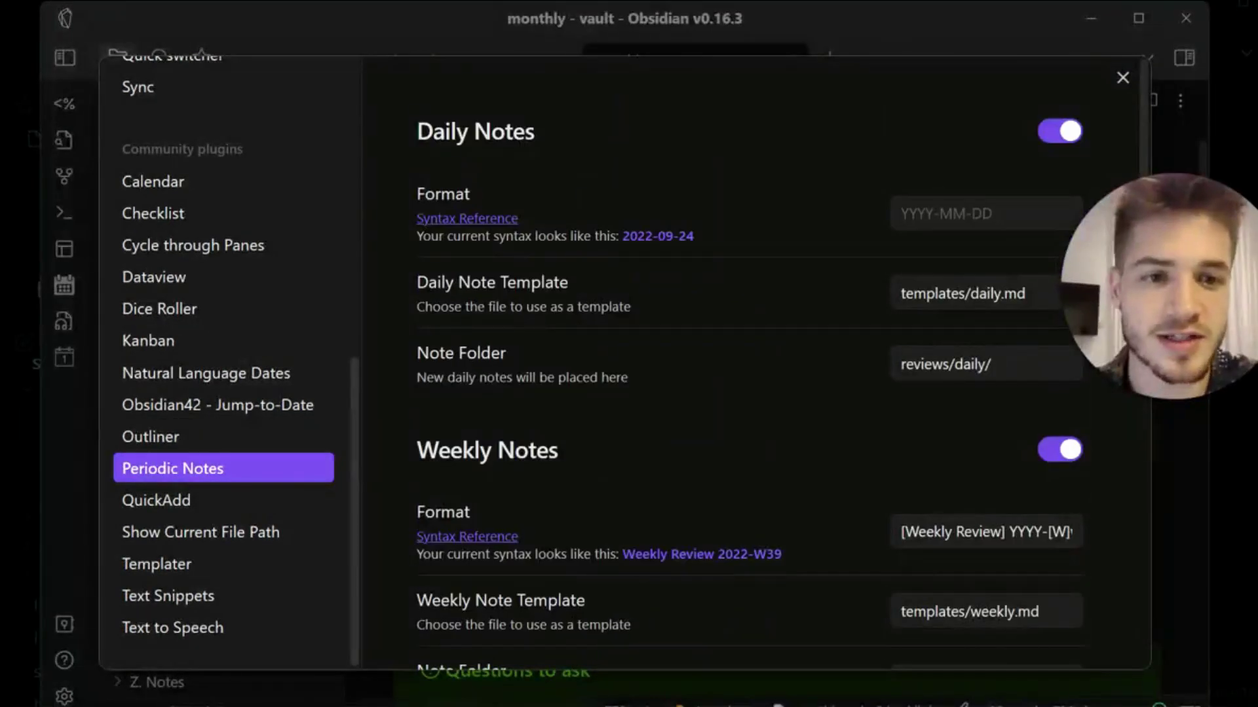
left_click(945, 294)
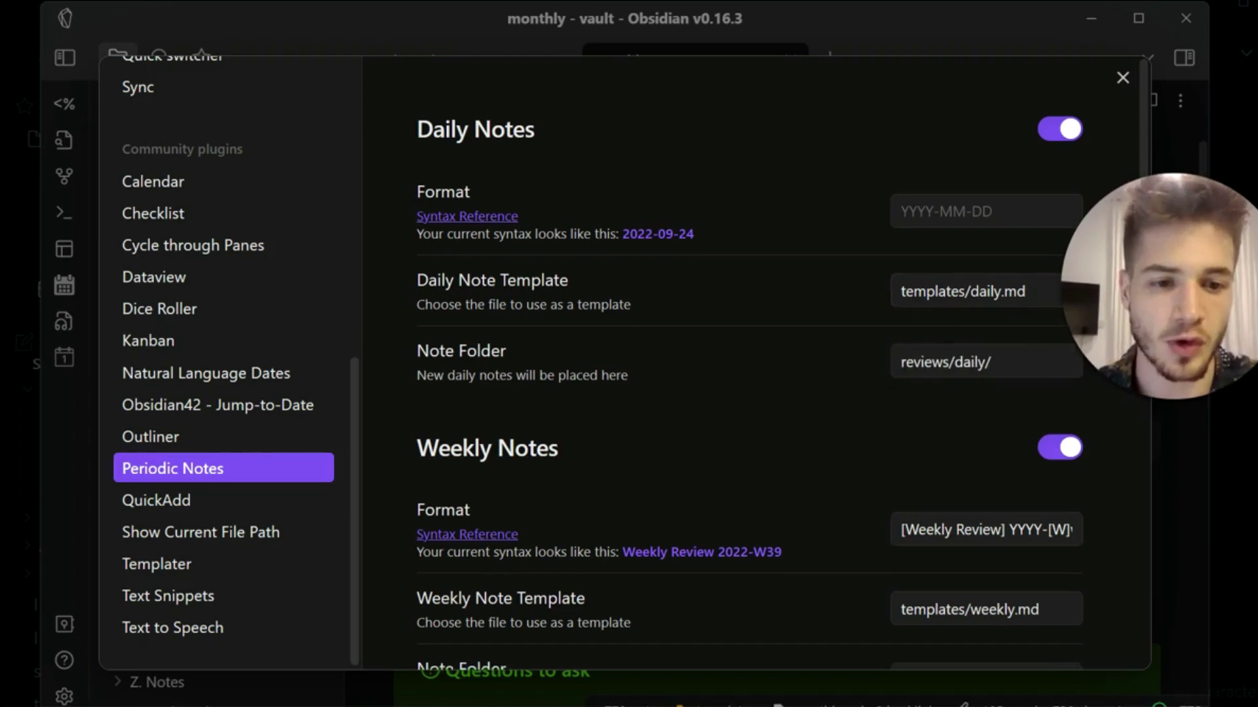
scroll(754, 360, "down", 1)
scroll(753, 360, "down", 3)
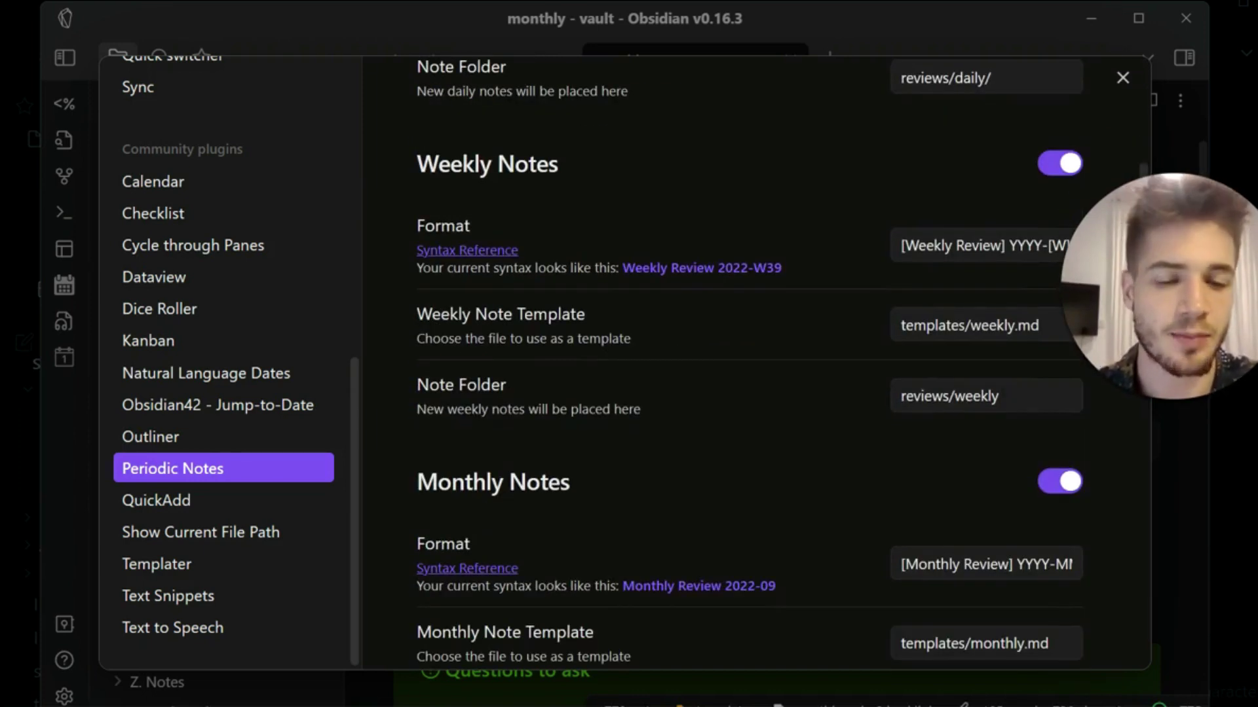
scroll(753, 360, "down", 4)
scroll(753, 360, "down", 7)
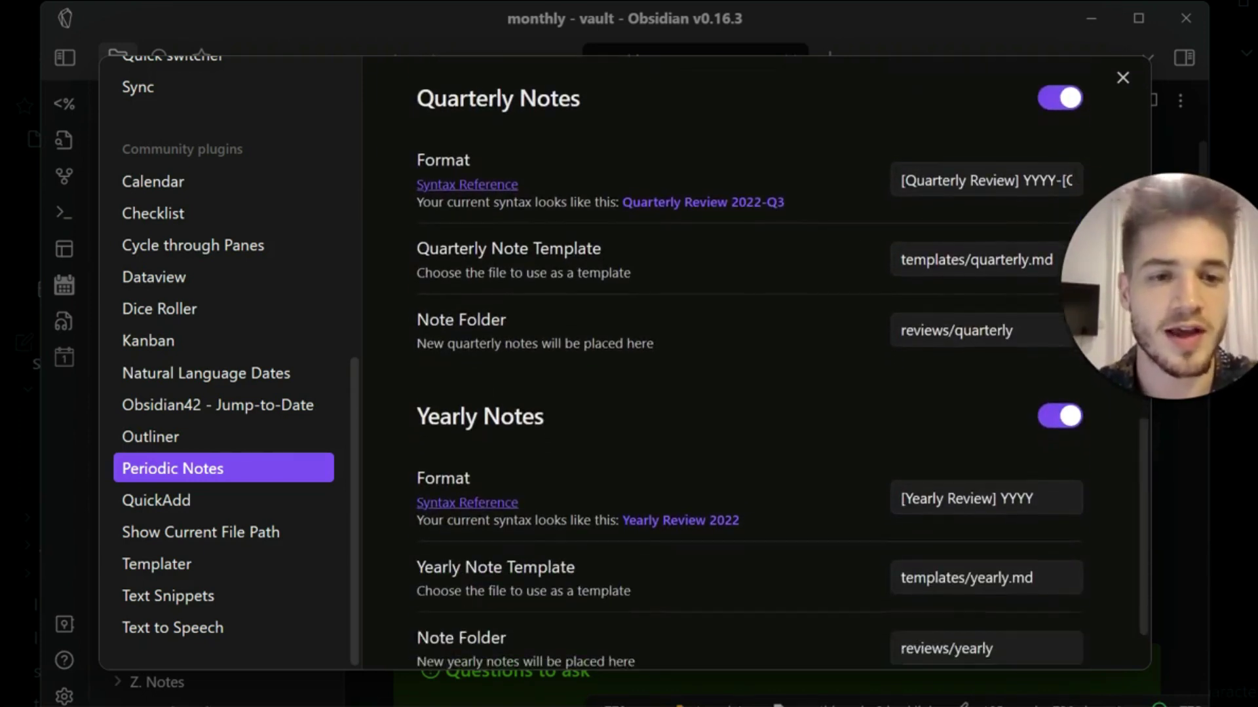
left_click(1122, 77)
scroll(758, 410, "up", 1)
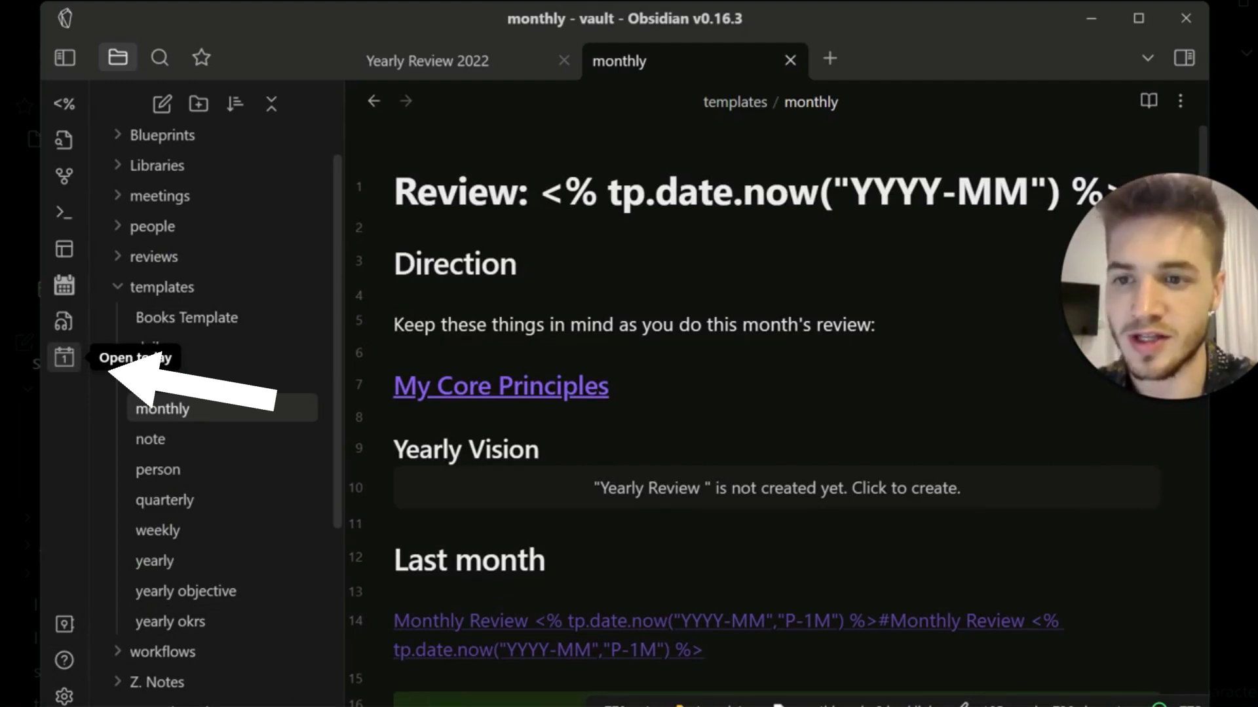
Step: Open today's daily note in place of the monthly template
left_click(64, 357)
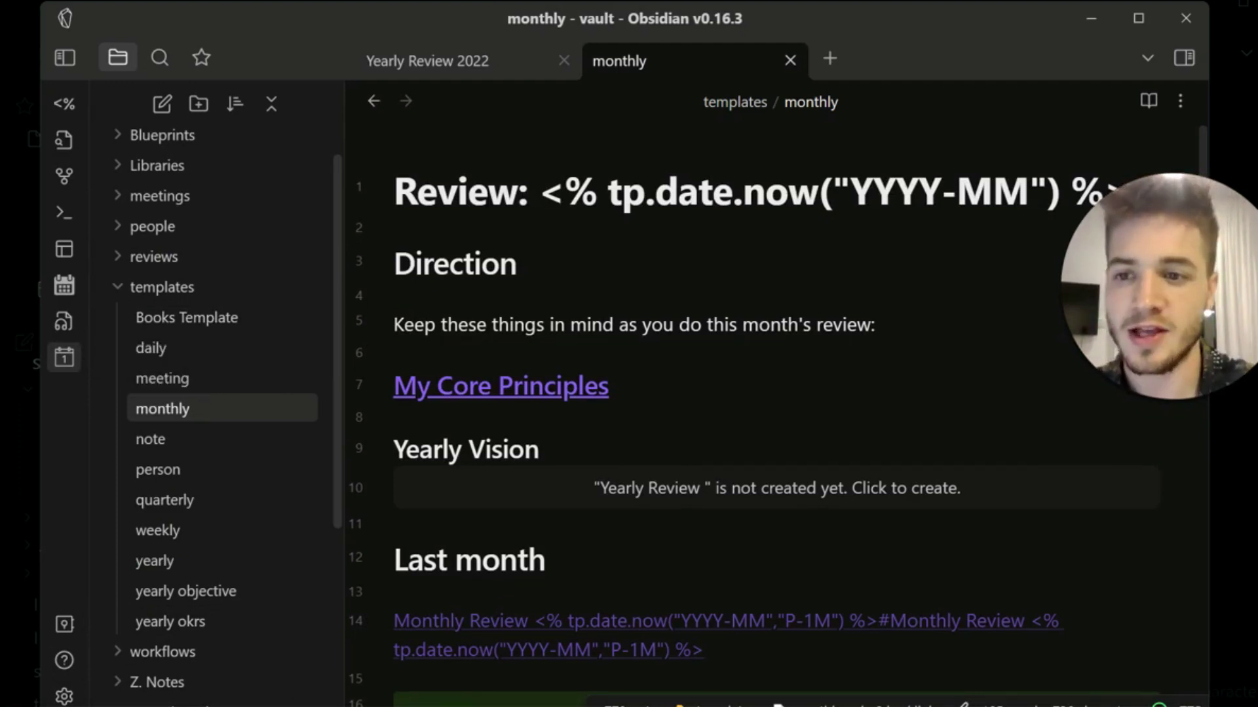
scroll(655, 360, "down", 3)
scroll(776, 411, "up", 3)
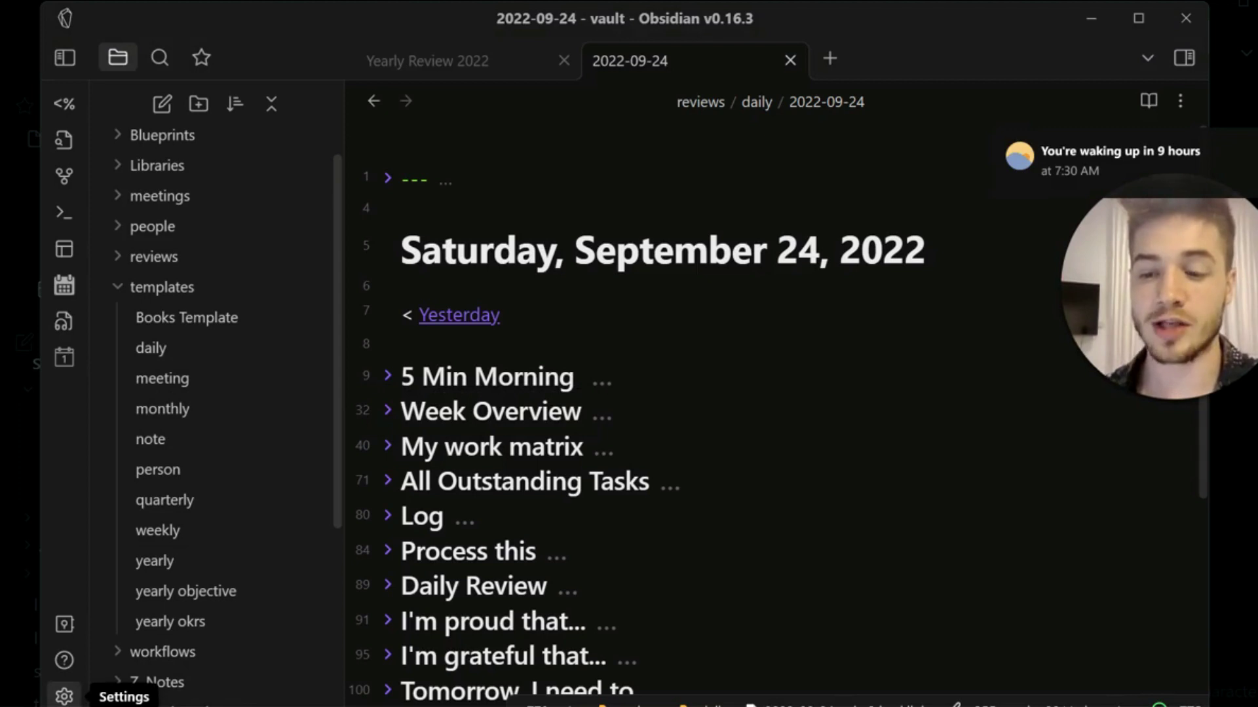
Step: Examine the settings of the Obsidian42 - Jump-to-Date community plugin
left_click(63, 697)
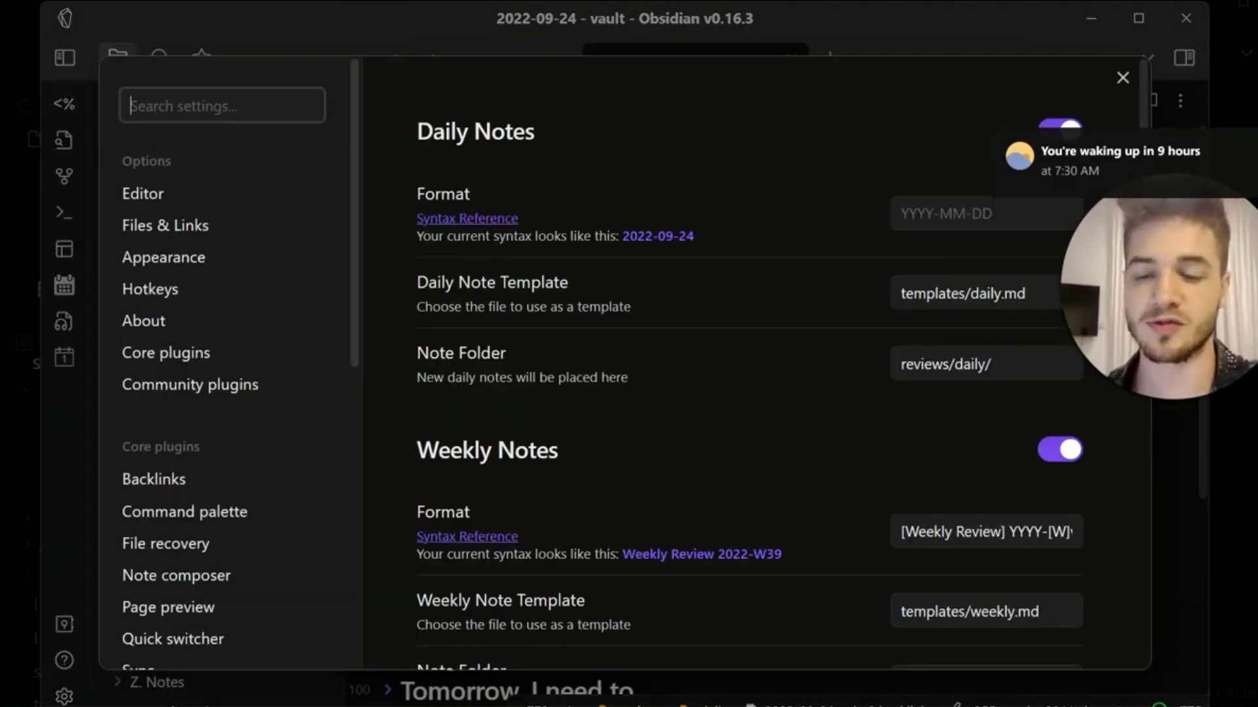
scroll(223, 385, "down", 2)
scroll(223, 404, "down", 6)
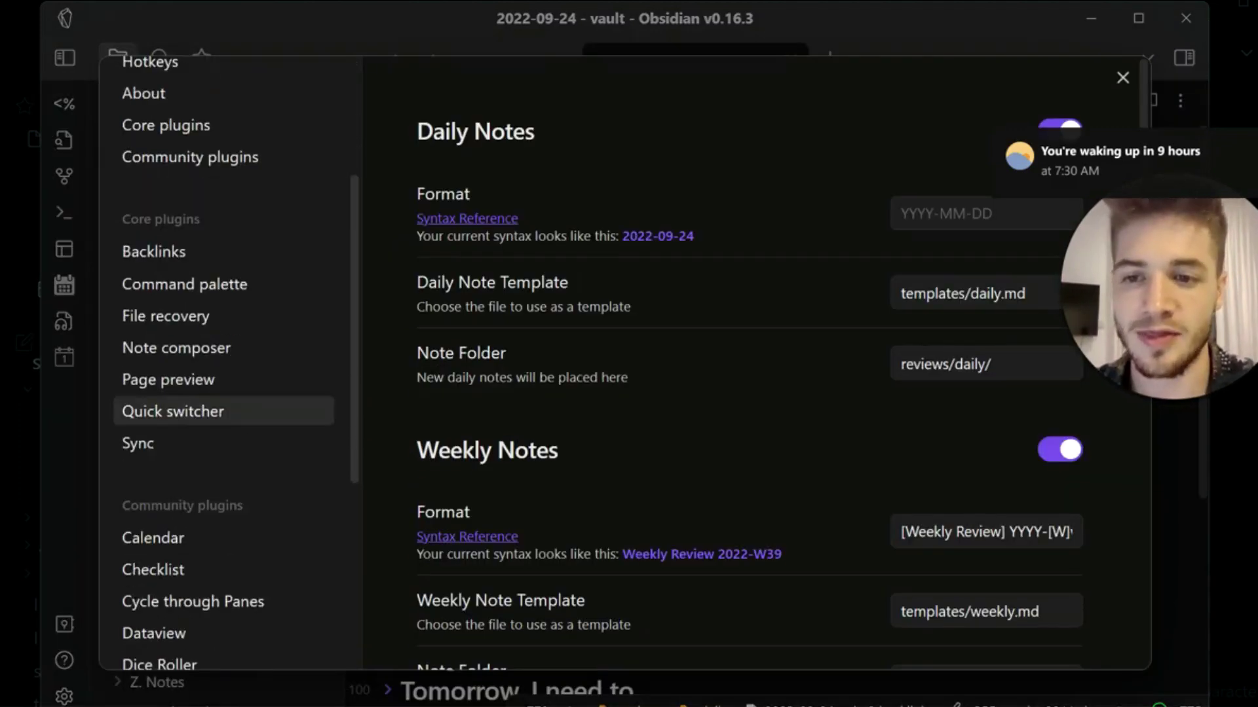
left_click(216, 404)
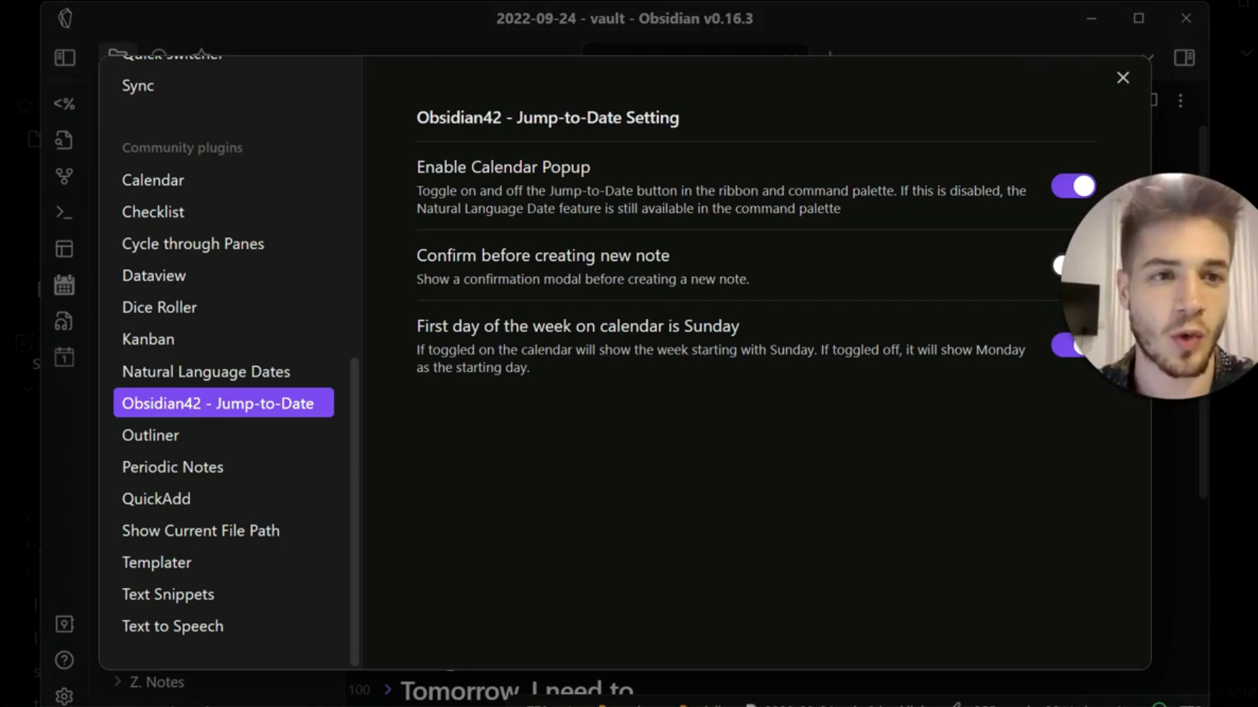
left_click(1123, 78)
Step: Jump to the daily note for September 13, 2022 with the calendar popup and look through its sections
left_click(64, 285)
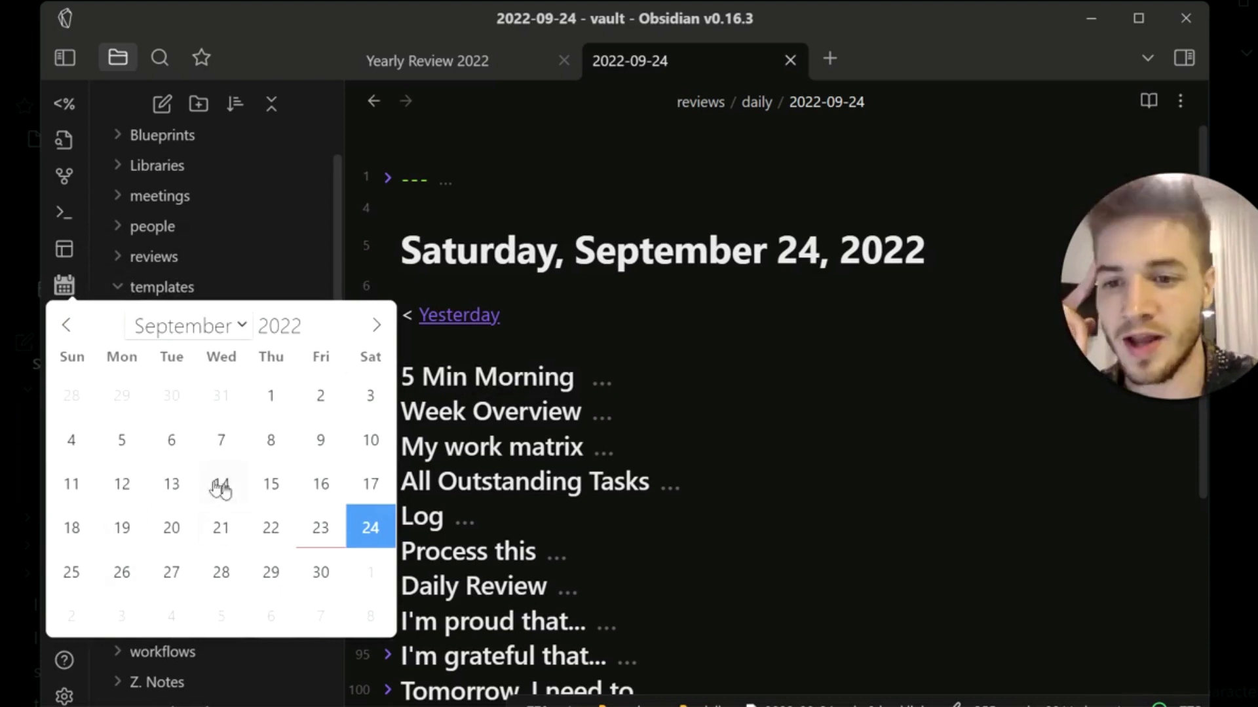
left_click(174, 484)
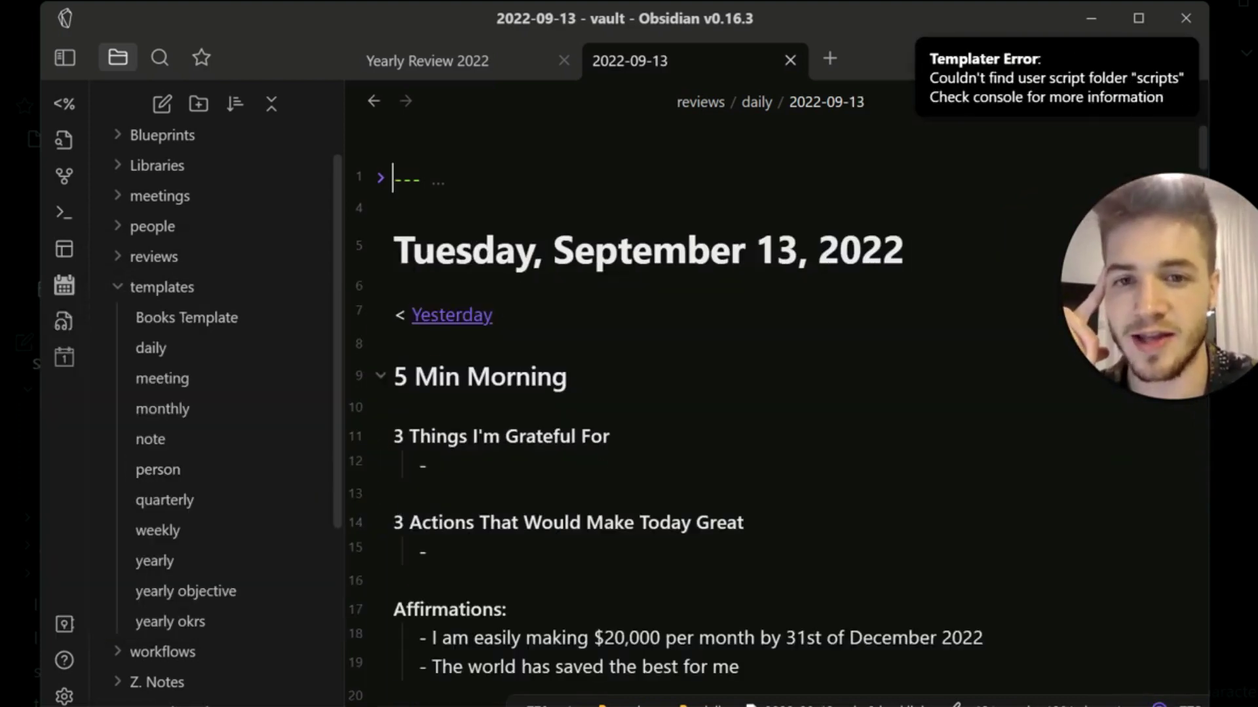
scroll(749, 413, "down", 20)
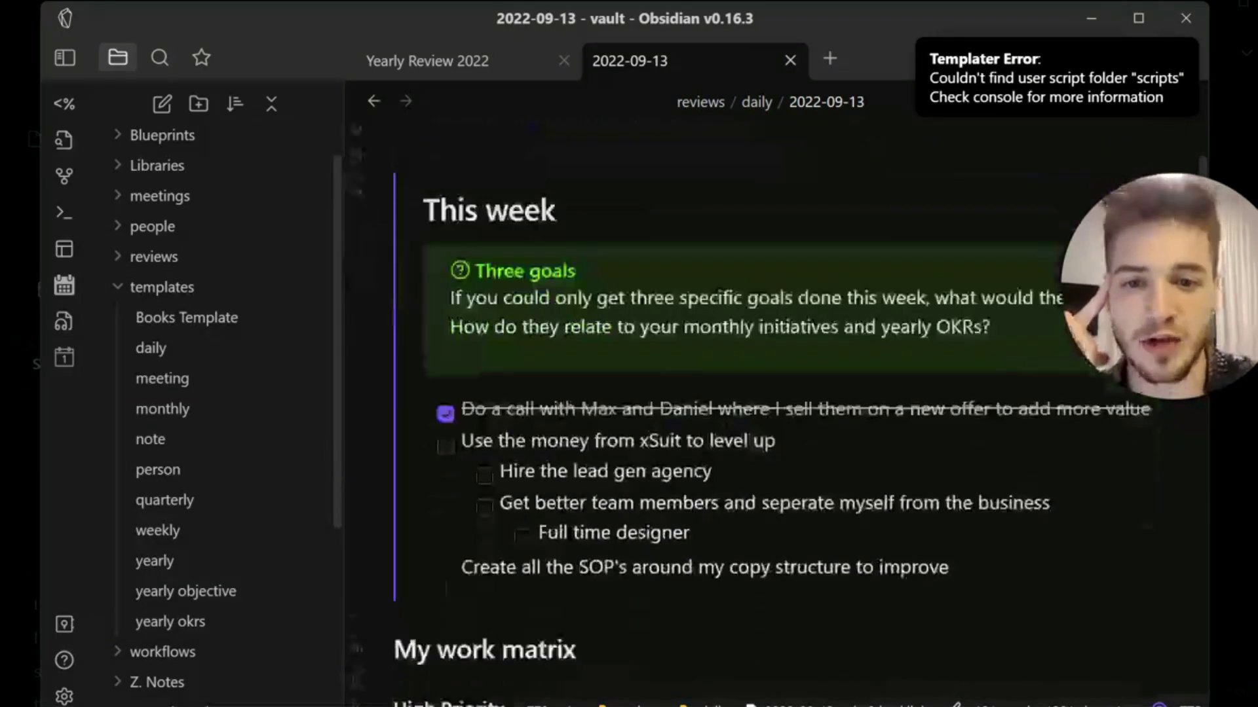
scroll(749, 412, "down", 4)
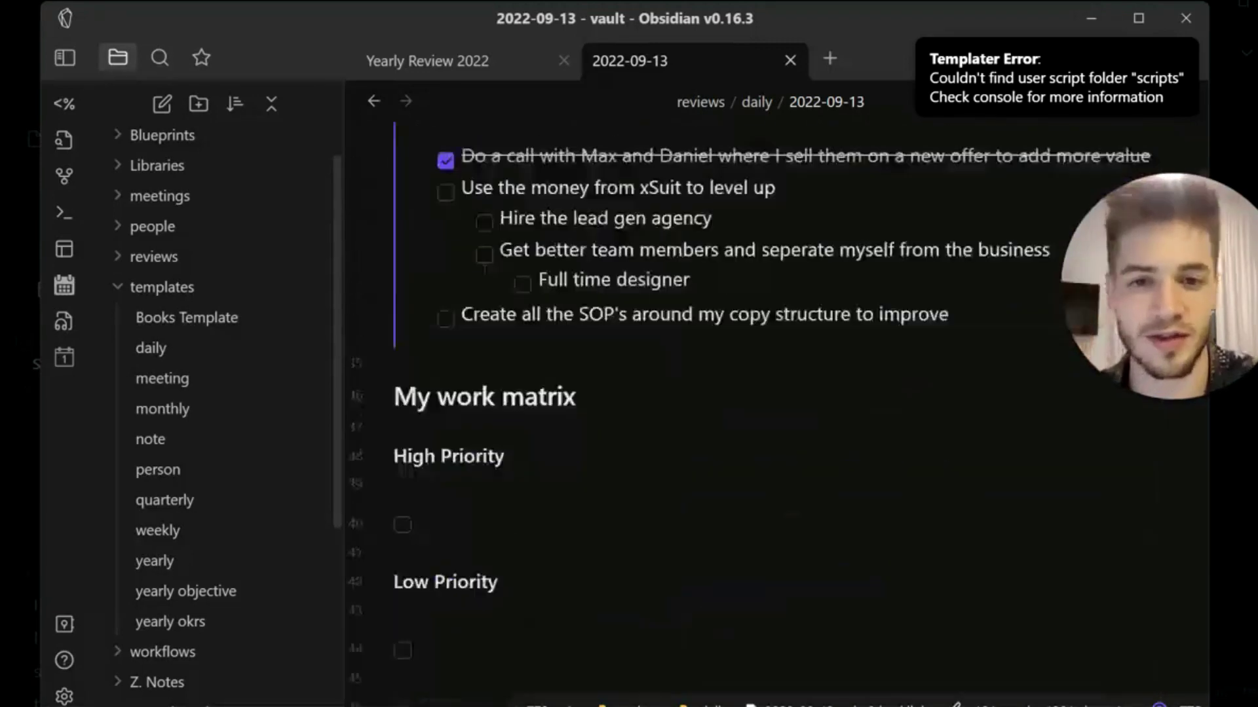
scroll(749, 412, "up", 20)
Step: Jump to the daily note for August 24, 2022 with the calendar popup and look through its contents
left_click(64, 285)
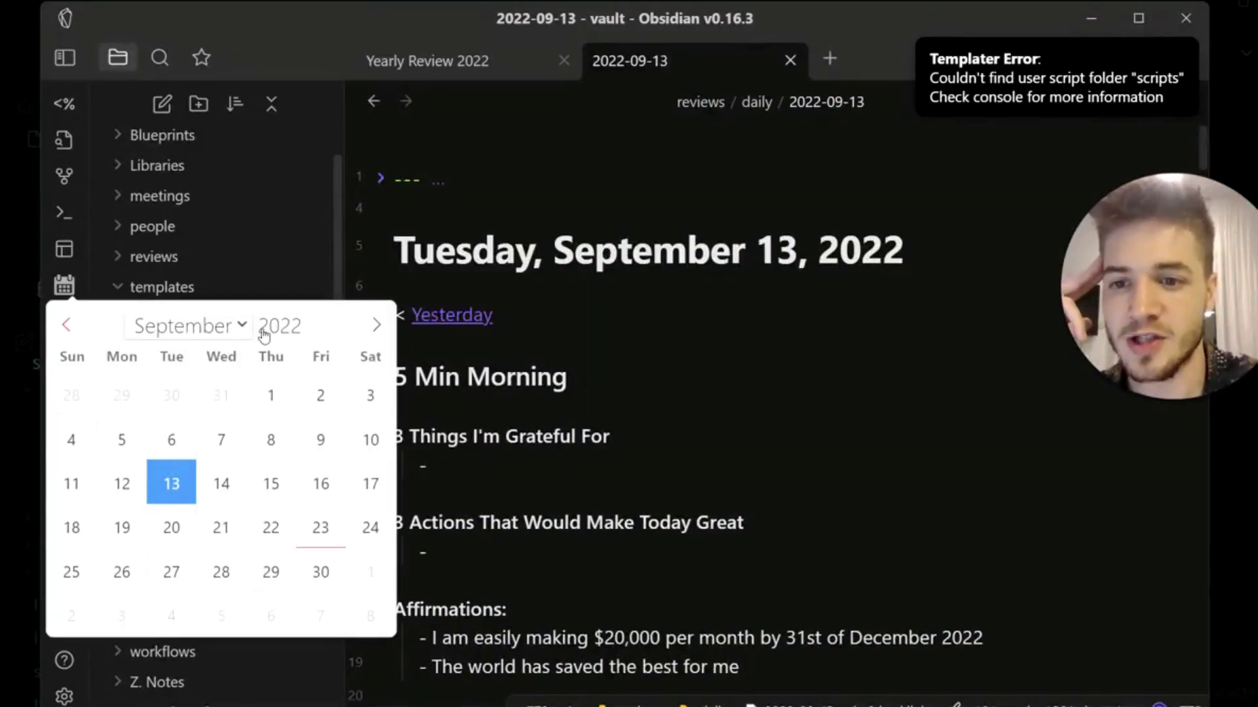
left_click(67, 325)
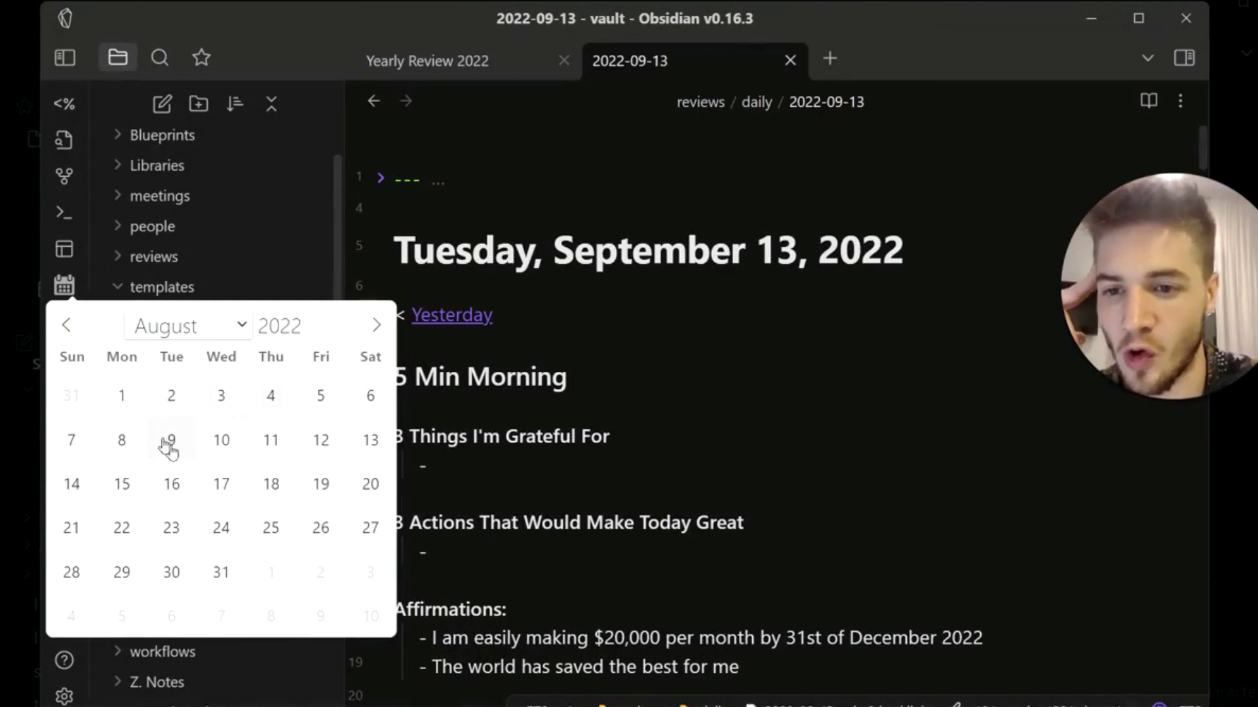
left_click(222, 531)
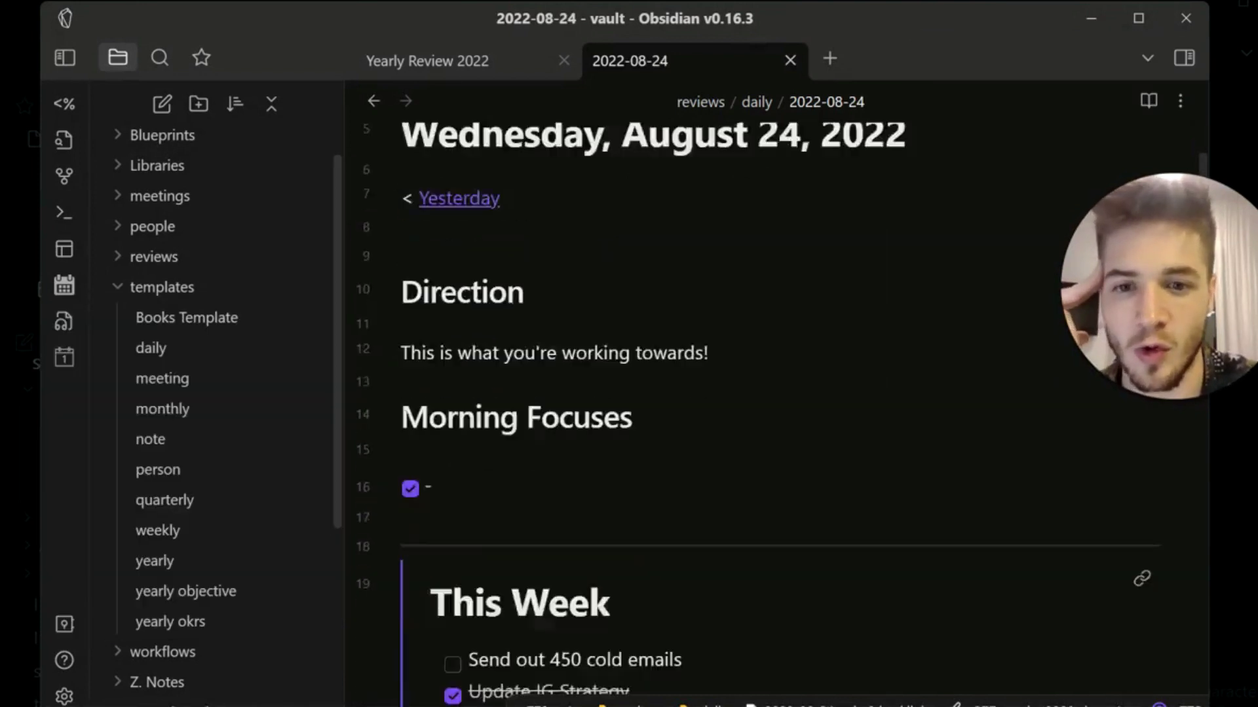
scroll(750, 412, "down", 20)
scroll(749, 413, "up", 20)
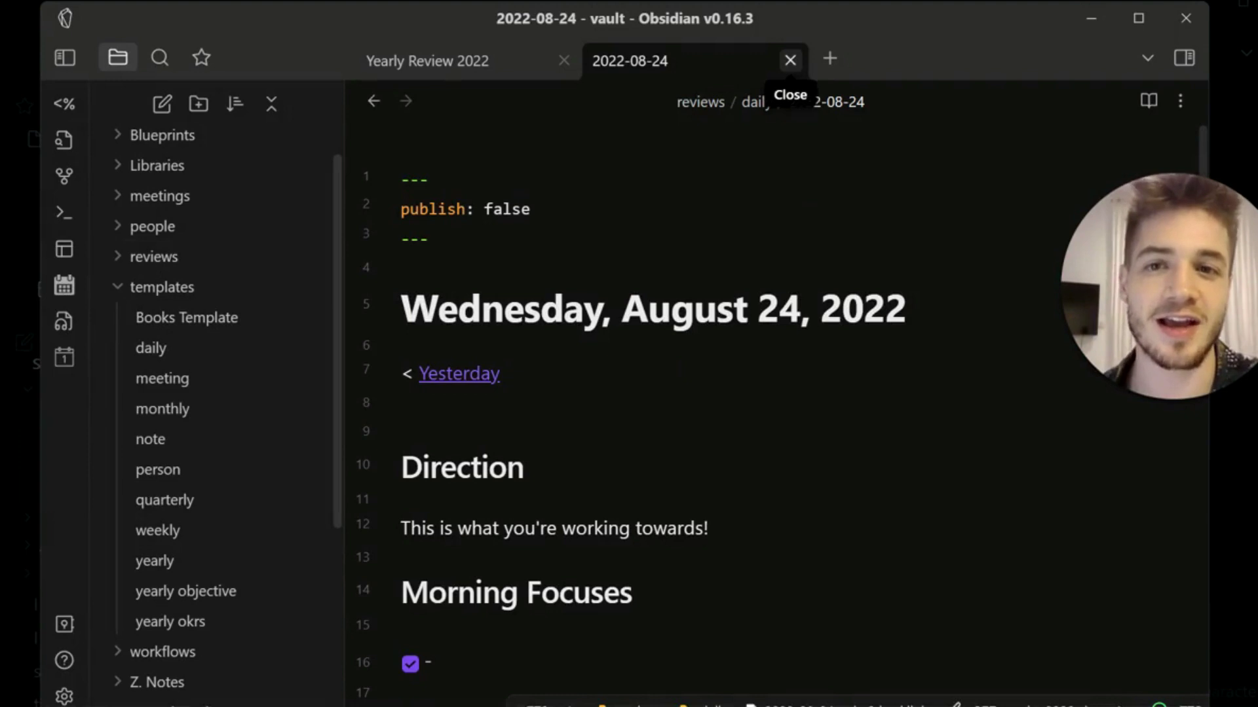
Step: Close the August 24 daily note and Yearly Review 2022, and reopen today's daily note to view its section headings
left_click(789, 60)
left_click(564, 60)
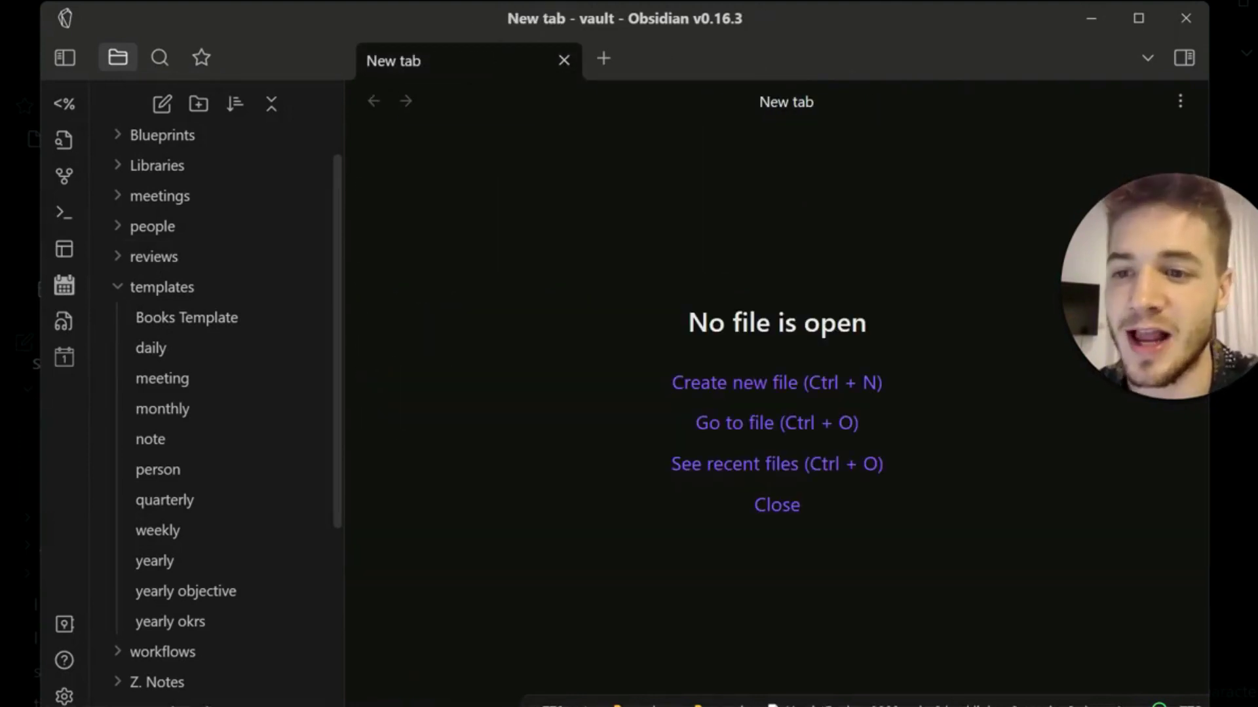
left_click(64, 357)
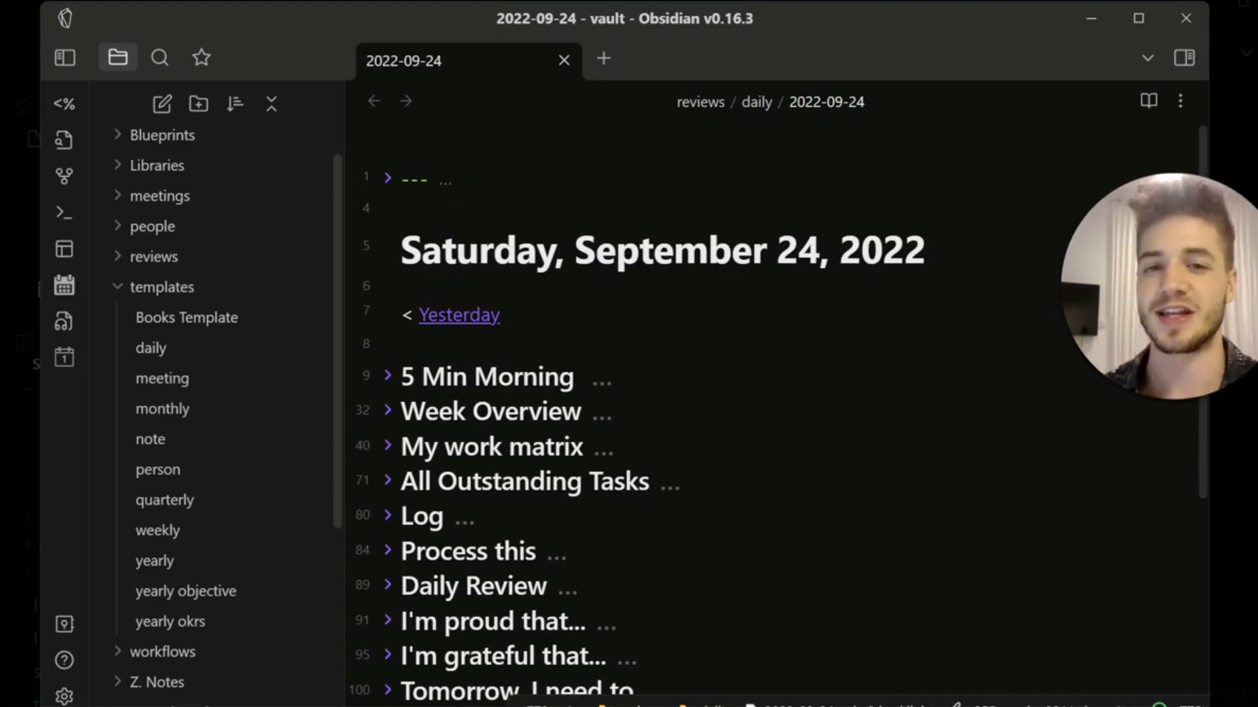
left_click(601, 365)
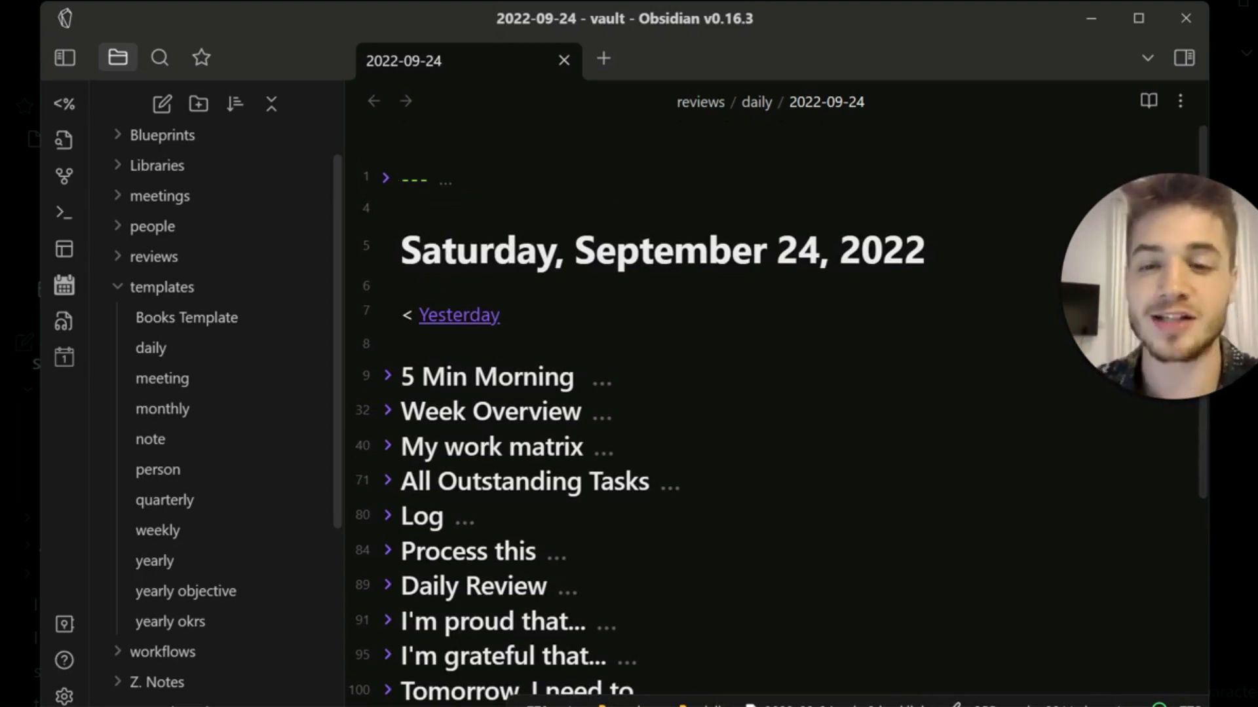
scroll(720, 393, "down", 2)
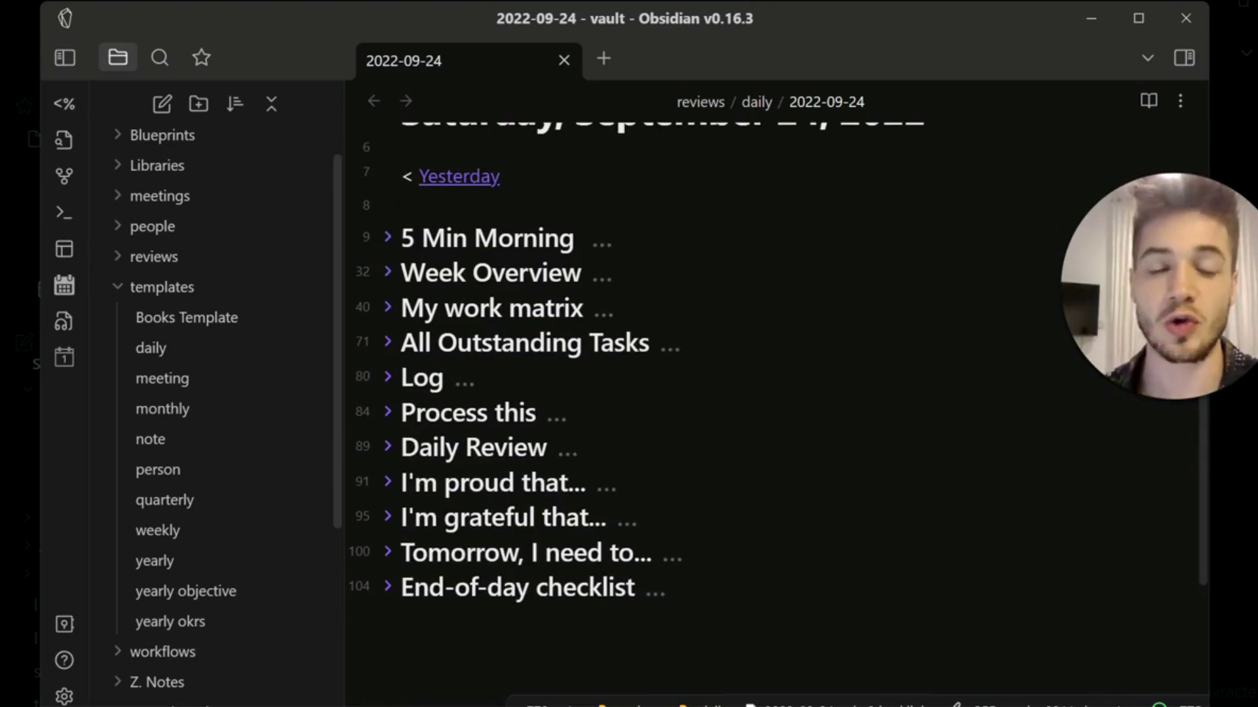